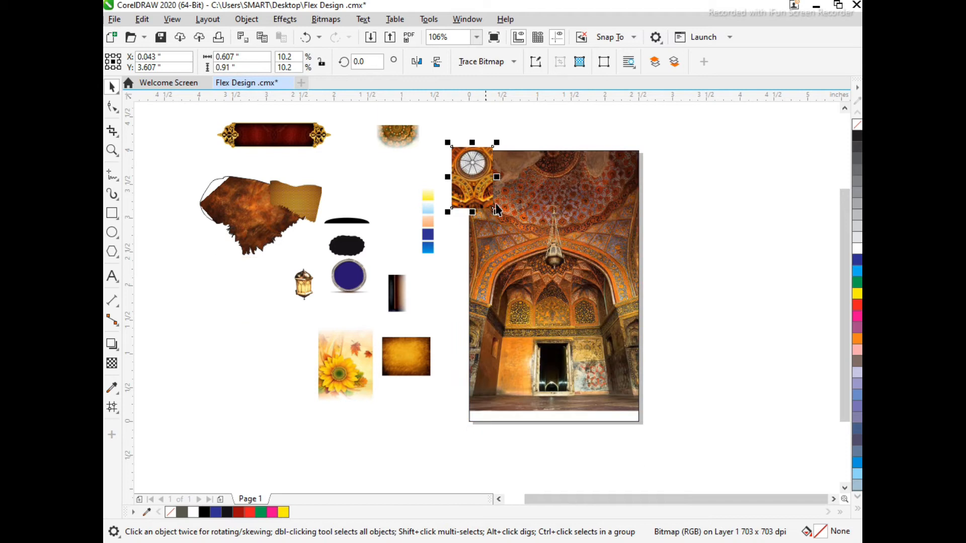
# Enlarge the dome picture to about 1.41 × 2.12 inches and PowerClip it inside the page rectangle.
pyautogui.moveTo(496, 212)
pyautogui.mouseDown()
pyautogui.moveTo(529, 279)
pyautogui.moveTo(506, 212)
pyautogui.moveTo(491, 213)
pyautogui.mouseUp()
pyautogui.moveTo(527, 285); pyautogui.dragTo(534, 291)
pyautogui.rightClick(486, 188)
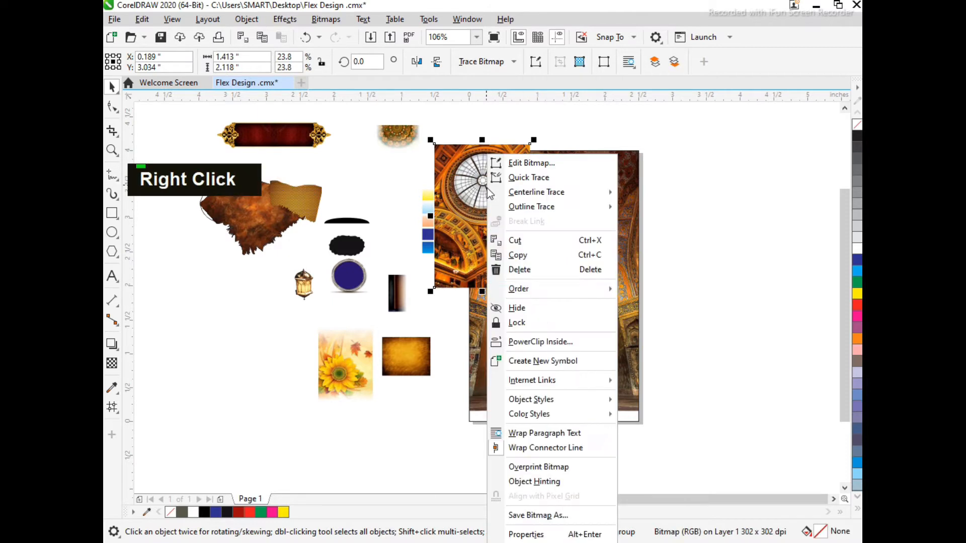
pyautogui.click(537, 343)
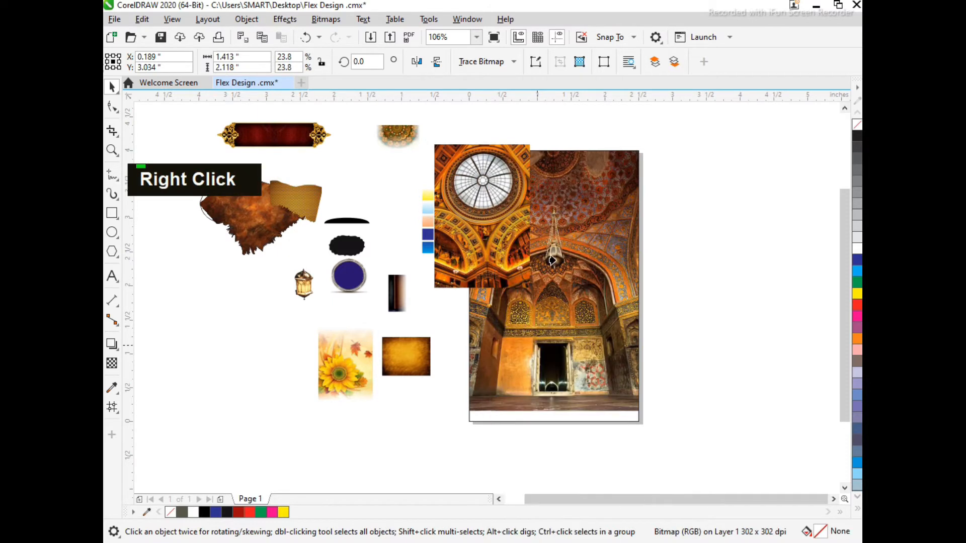
pyautogui.click(551, 261)
# Open the PowerClip contents, enlarge the dome picture to about 1.65 × 2.48 inches and reposition it over the page's upper left corner.
pyautogui.keyDown('ctrl'); pyautogui.rightClick(508, 190); pyautogui.keyUp('ctrl')
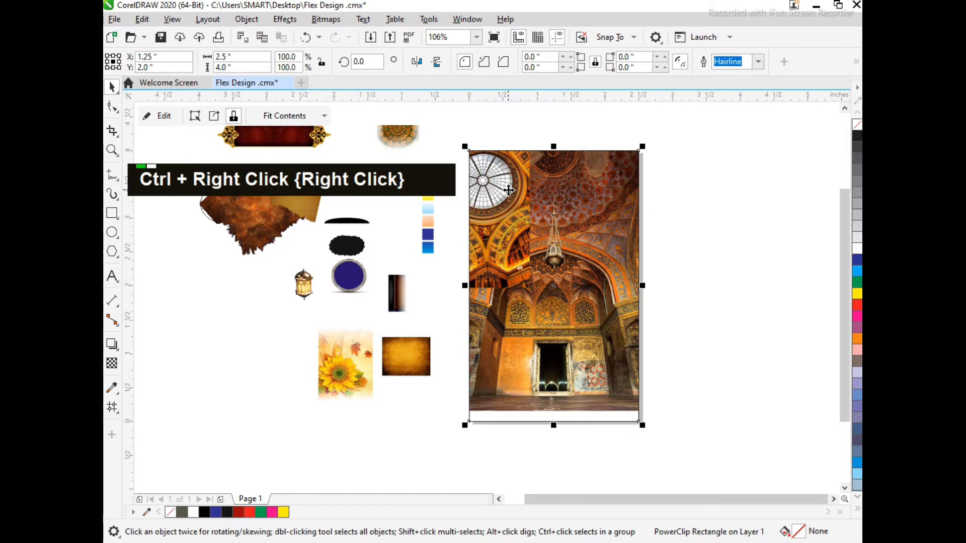
pyautogui.click(554, 154)
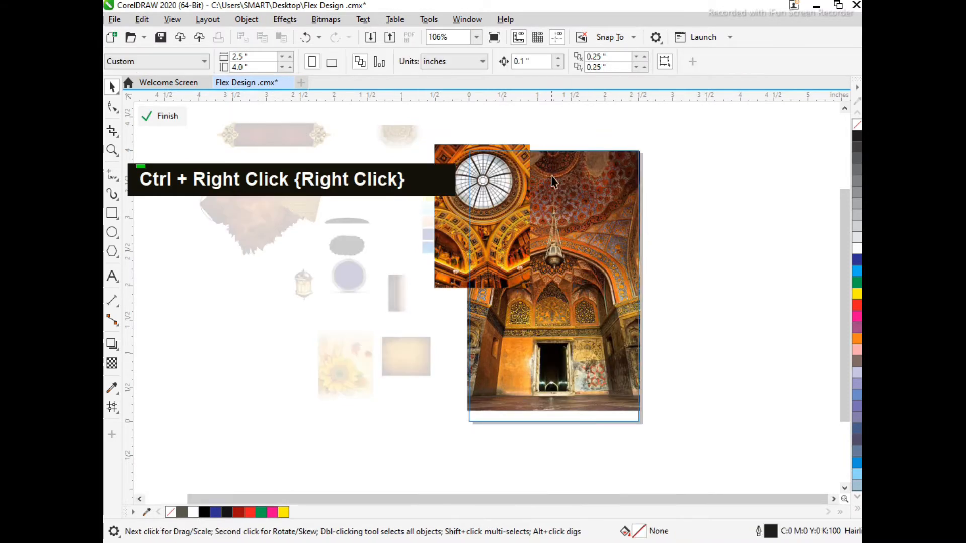
pyautogui.press('F2')
pyautogui.moveTo(642, 303); pyautogui.dragTo(672, 323)
pyautogui.click(377, 265)
pyautogui.moveTo(377, 265); pyautogui.dragTo(344, 265)
pyautogui.moveTo(427, 432); pyautogui.dragTo(461, 474)
pyautogui.moveTo(410, 367); pyautogui.dragTo(441, 273)
# Fade the dome picture's inner edge with a fountain transparency and make a mirrored copy of it on the opposite side.
pyautogui.click(111, 363)
pyautogui.hotkey('ctrl', 'space')
pyautogui.moveTo(217, 232); pyautogui.dragTo(664, 231)
pyautogui.keyDown('ctrl'); pyautogui.rightClick(663, 234); pyautogui.keyUp('ctrl')
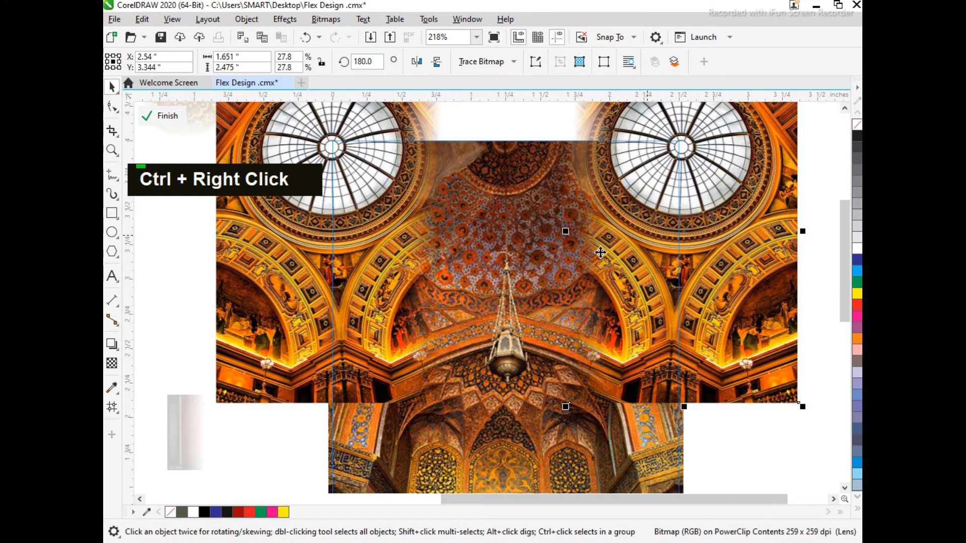
# Group the two dome pictures, centre the group horizontally on the hall picture and finish editing the PowerClip.
pyautogui.keyDown('shift'); pyautogui.click(393, 247); pyautogui.keyUp('shift')
pyautogui.hotkey('ctrl', 'g')
pyautogui.keyDown('shift'); pyautogui.click(476, 442); pyautogui.keyUp('shift')
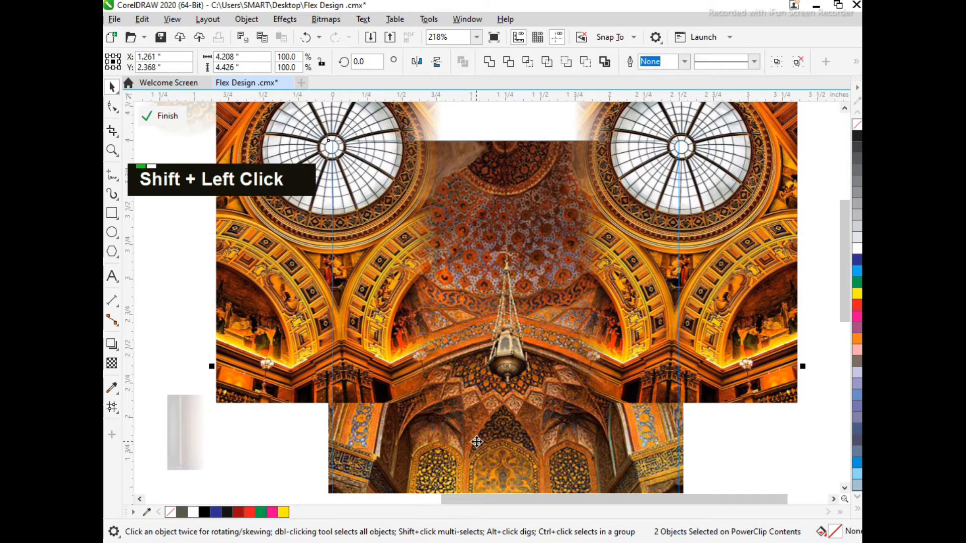
pyautogui.press('c')
pyautogui.keyDown('ctrl'); pyautogui.click(739, 447); pyautogui.keyUp('ctrl')
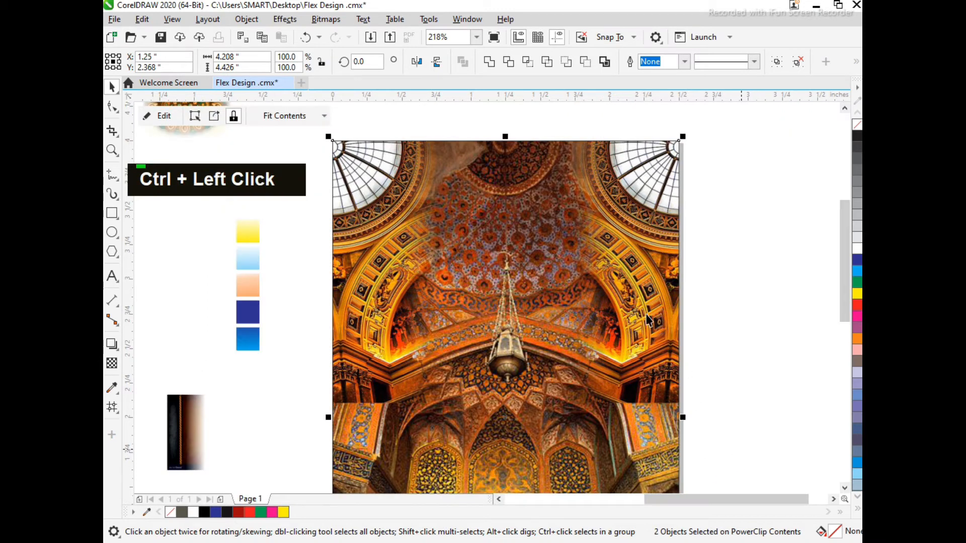
# Align the round floral ornament to the horizontal centre and upper edge of the page rectangle.
pyautogui.press('F4')
pyautogui.click(416, 163)
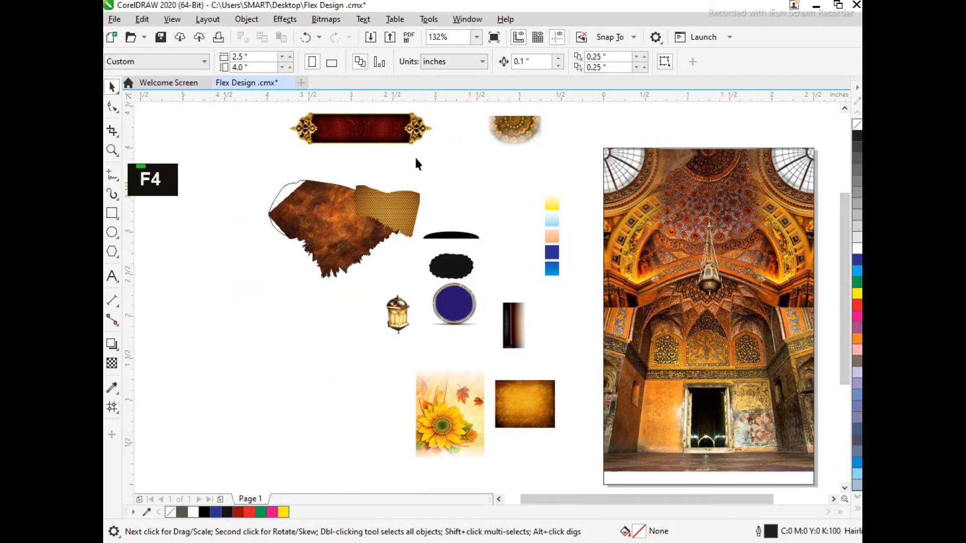
pyautogui.click(355, 132)
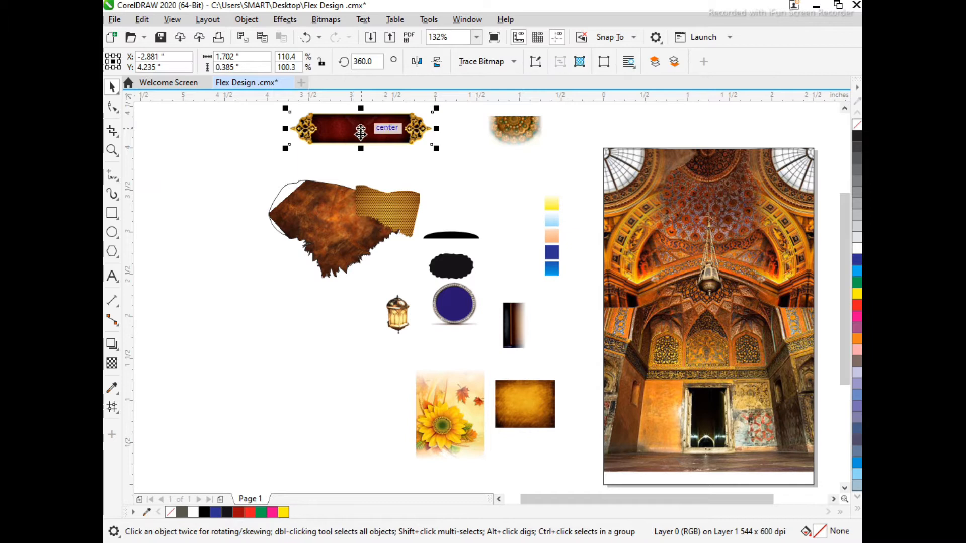
pyautogui.click(506, 143)
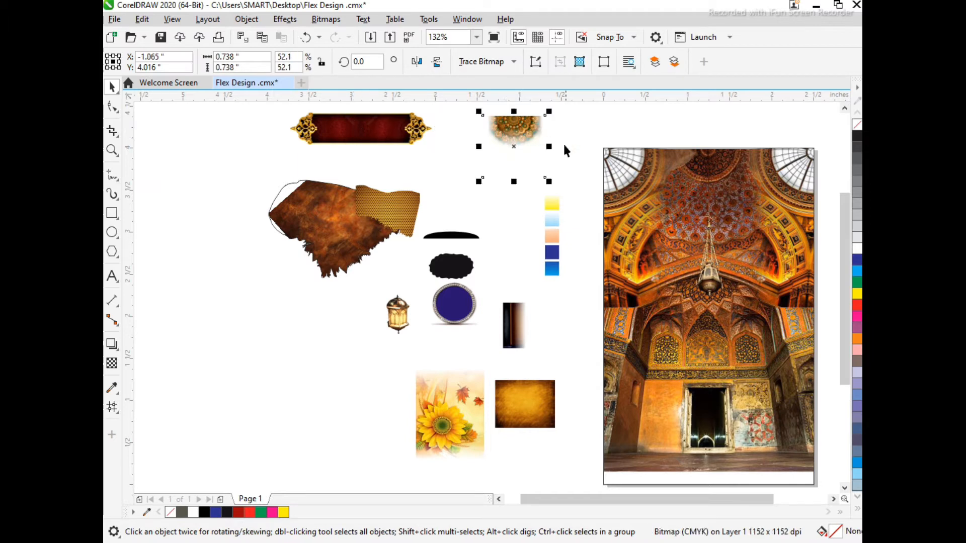
pyautogui.keyDown('shift'); pyautogui.click(650, 203); pyautogui.keyUp('shift')
pyautogui.press('c')
pyautogui.press('t')
pyautogui.keyDown('shift'); pyautogui.click(626, 169); pyautogui.keyUp('shift')
# Enlarge the round floral ornament proportionally to about 1.3 inches, keeping it aligned to the page rectangle's top centre.
pyautogui.press('F2')
pyautogui.moveTo(608, 137); pyautogui.dragTo(825, 252)
pyautogui.doubleClick(518, 216)
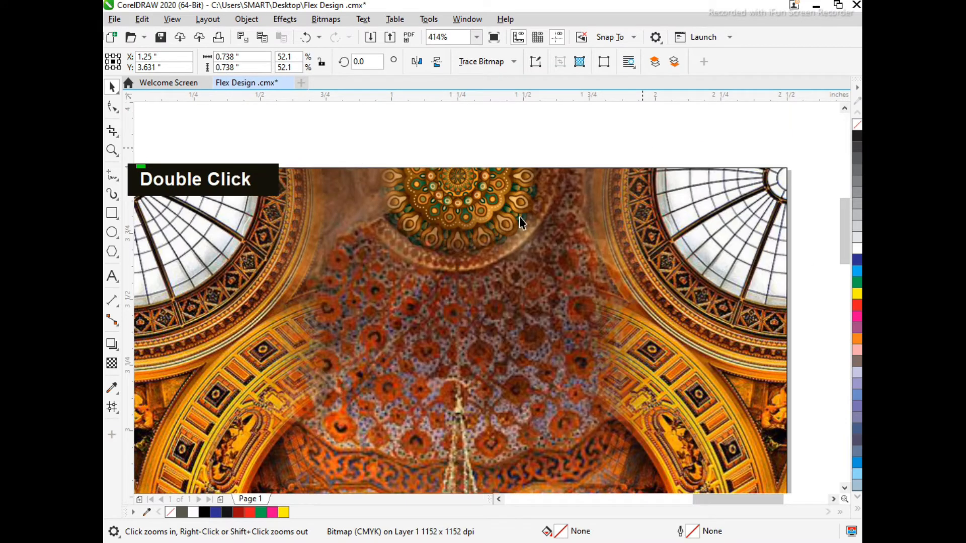
pyautogui.moveTo(558, 166); pyautogui.dragTo(591, 130)
pyautogui.keyDown('shift'); pyautogui.click(686, 264); pyautogui.keyUp('shift')
pyautogui.keyDown('shift'); pyautogui.click(510, 198); pyautogui.keyUp('shift')
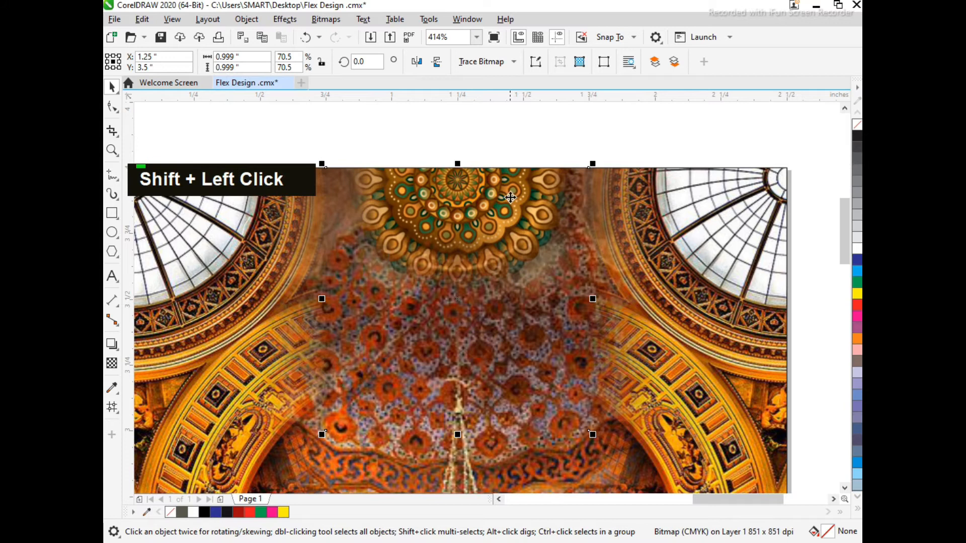
pyautogui.moveTo(595, 164); pyautogui.dragTo(632, 124)
pyautogui.keyDown('shift'); pyautogui.click(674, 207); pyautogui.keyUp('shift')
pyautogui.keyDown('shift'); pyautogui.click(652, 219); pyautogui.keyUp('shift')
pyautogui.keyDown('shift'); pyautogui.click(678, 209); pyautogui.keyUp('shift')
pyautogui.press('t')
pyautogui.press('c')
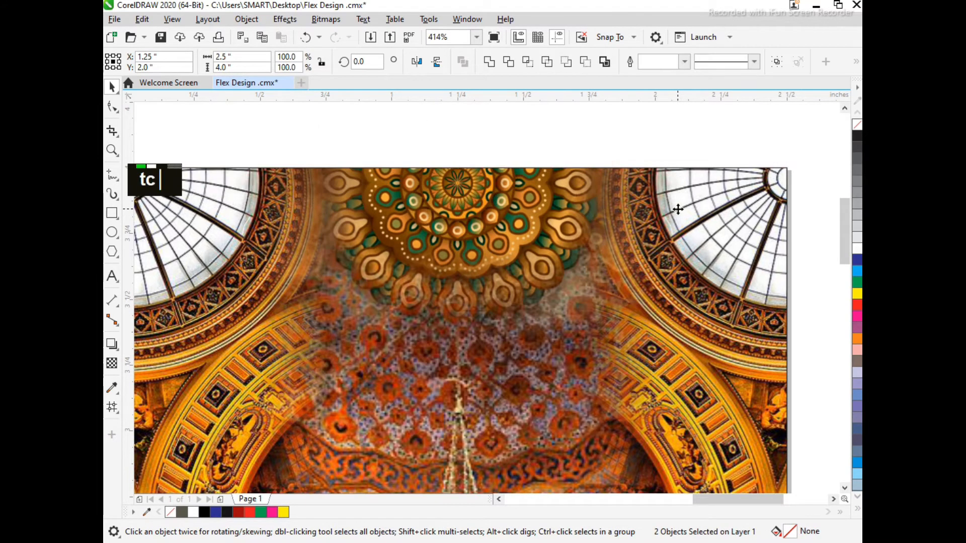
pyautogui.keyDown('shift'); pyautogui.click(646, 200); pyautogui.keyUp('shift')
# PowerClip the floral ornament inside the page rectangle and enlarge it there to about 1.46 inches.
pyautogui.rightClick(523, 201)
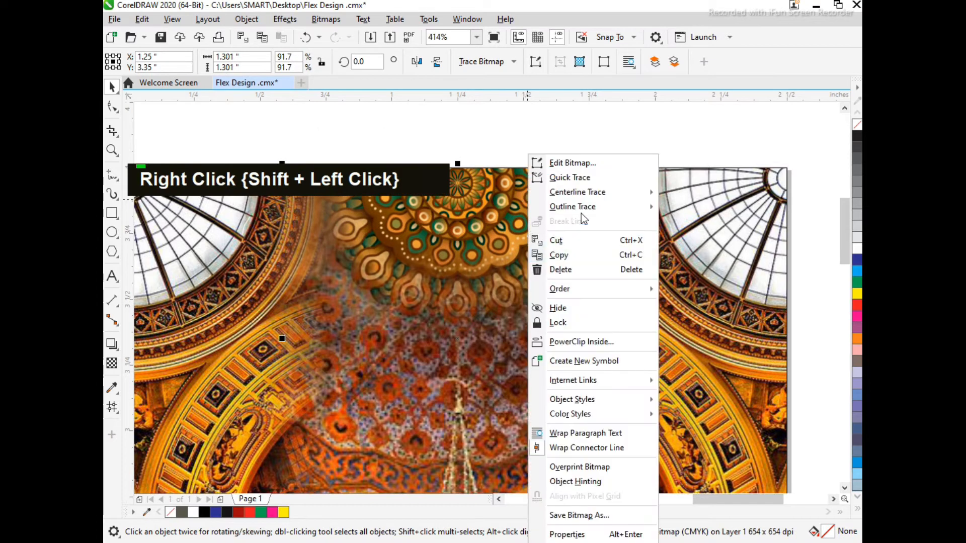
pyautogui.click(584, 334)
pyautogui.doubleClick(711, 270)
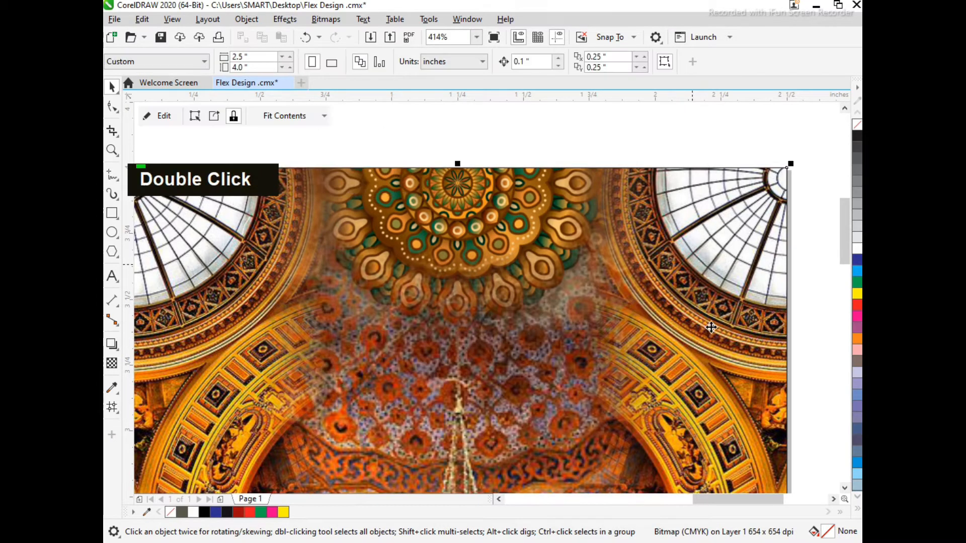
pyautogui.press('F4')
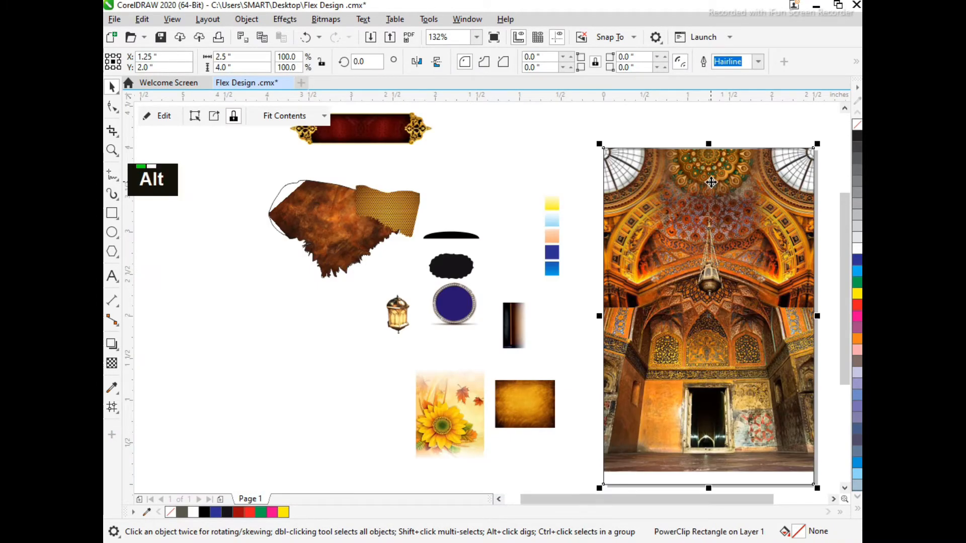
pyautogui.keyDown('alt'); pyautogui.click(711, 182); pyautogui.keyUp('alt')
pyautogui.moveTo(769, 144); pyautogui.dragTo(776, 138)
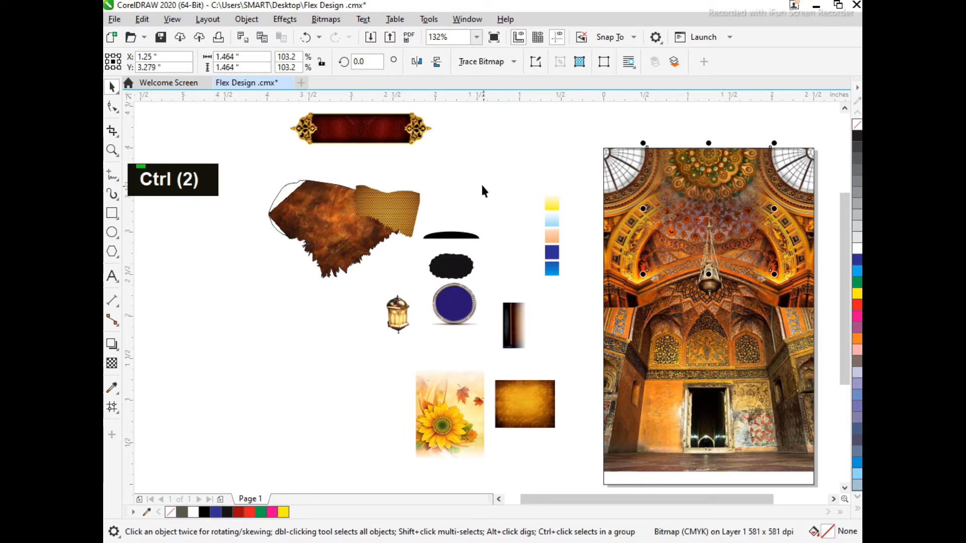
# Move the red banner with gold ornaments to the page's top centre and PowerClip it inside the page rectangle.
pyautogui.click(406, 134)
pyautogui.moveTo(336, 129); pyautogui.dragTo(684, 156)
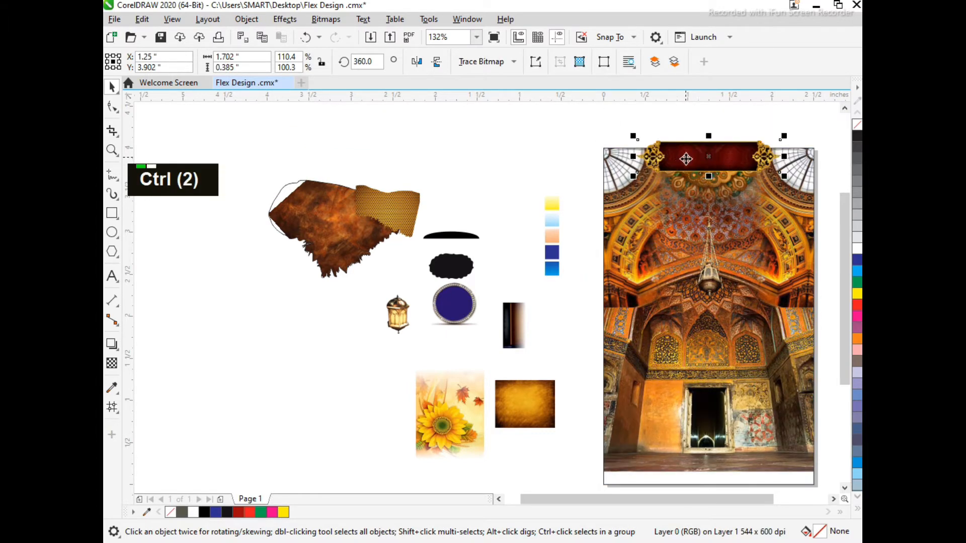
pyautogui.rightClick(675, 154)
pyautogui.doubleClick(724, 341)
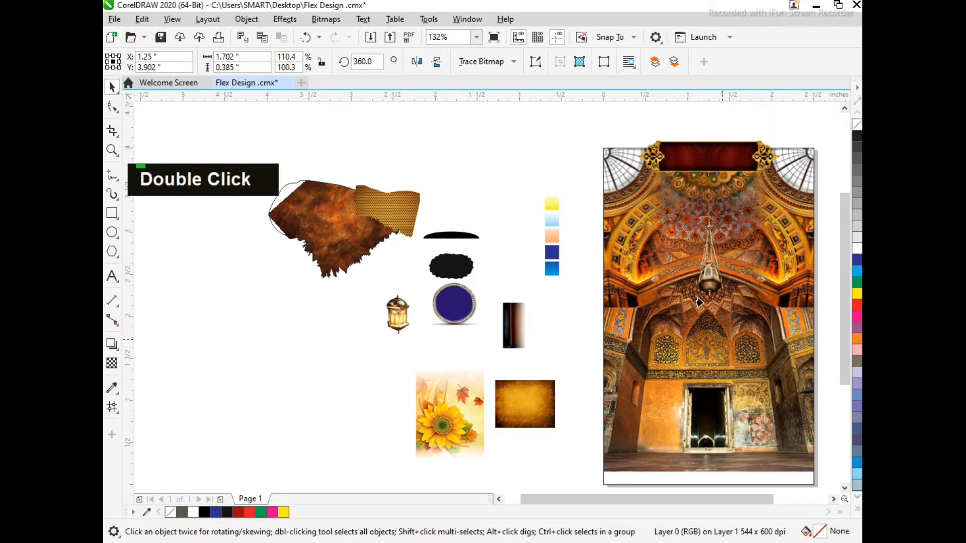
pyautogui.click(699, 302)
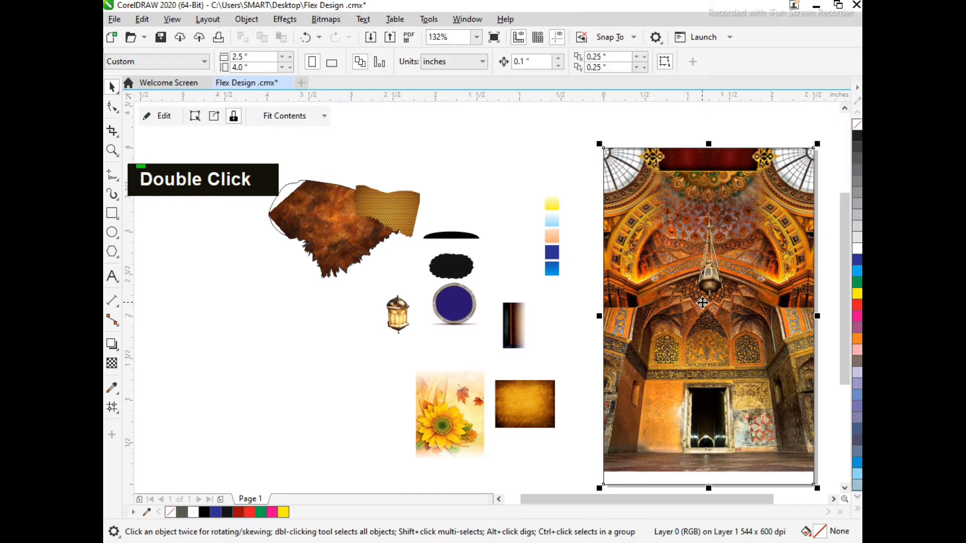
# Place the glowing lantern over the hanging lamp at about 0.41 × 0.61 inches and PowerClip it inside the page rectangle.
pyautogui.keyDown('alt'); pyautogui.click(397, 313); pyautogui.keyUp('alt')
pyautogui.moveTo(397, 312); pyautogui.dragTo(657, 297)
pyautogui.moveTo(707, 276); pyautogui.dragTo(735, 246)
pyautogui.rightClick(716, 268)
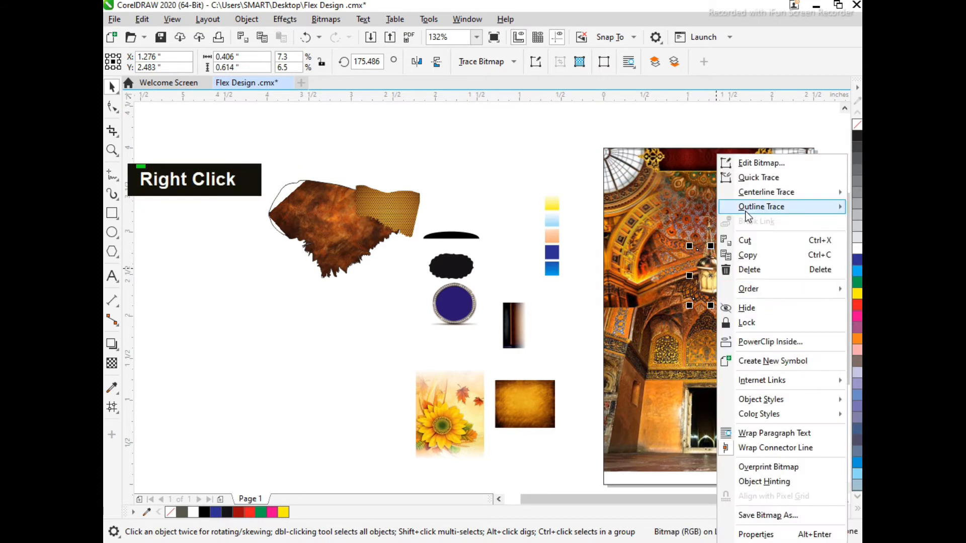
pyautogui.doubleClick(761, 342)
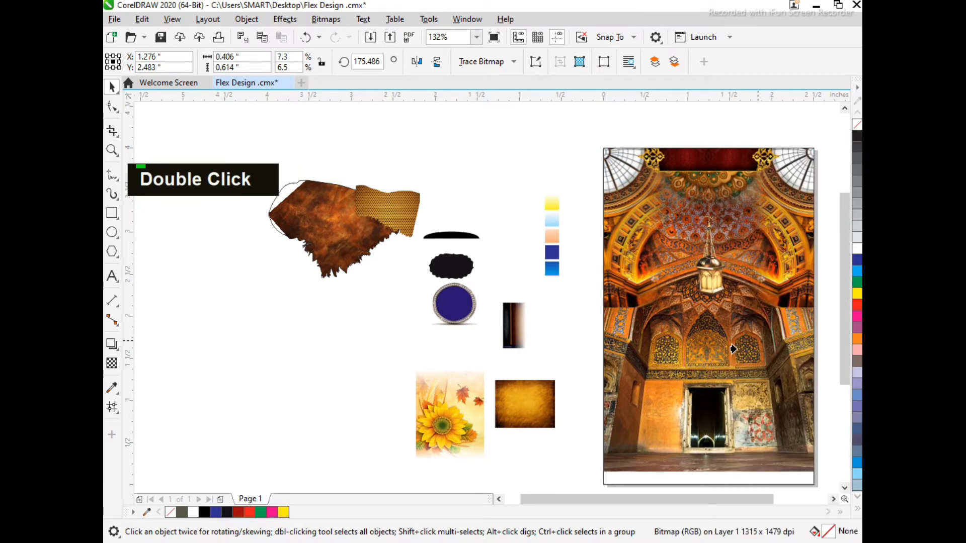
pyautogui.click(732, 348)
# Align the gold texture picture to the page's bottom centre and enlarge it to 2.5 × 2.0 inches.
pyautogui.click(513, 405)
pyautogui.keyDown('shift'); pyautogui.click(711, 389); pyautogui.keyUp('shift')
pyautogui.press('b')
pyautogui.press('c')
pyautogui.keyDown('shift'); pyautogui.click(746, 426); pyautogui.keyUp('shift')
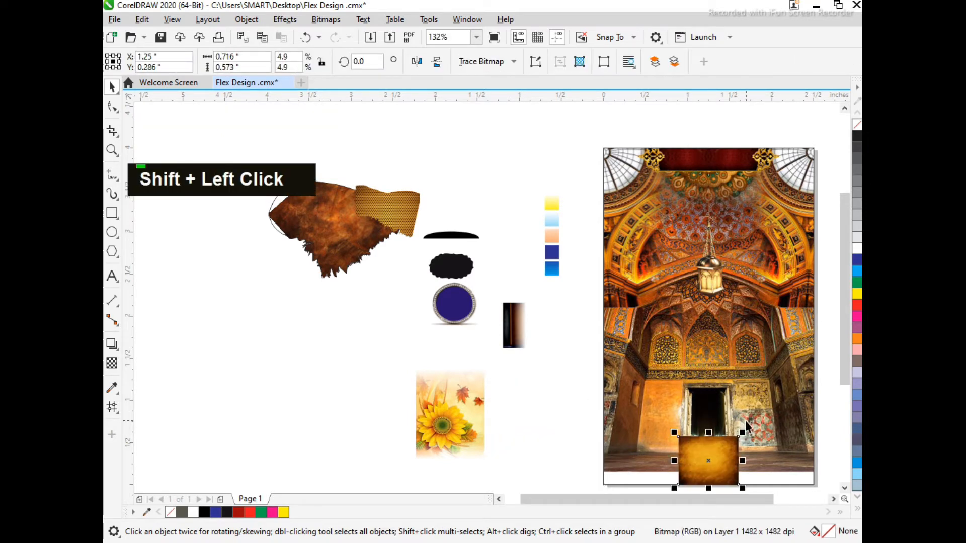
pyautogui.moveTo(742, 434); pyautogui.dragTo(815, 369)
pyautogui.moveTo(674, 373); pyautogui.dragTo(601, 296)
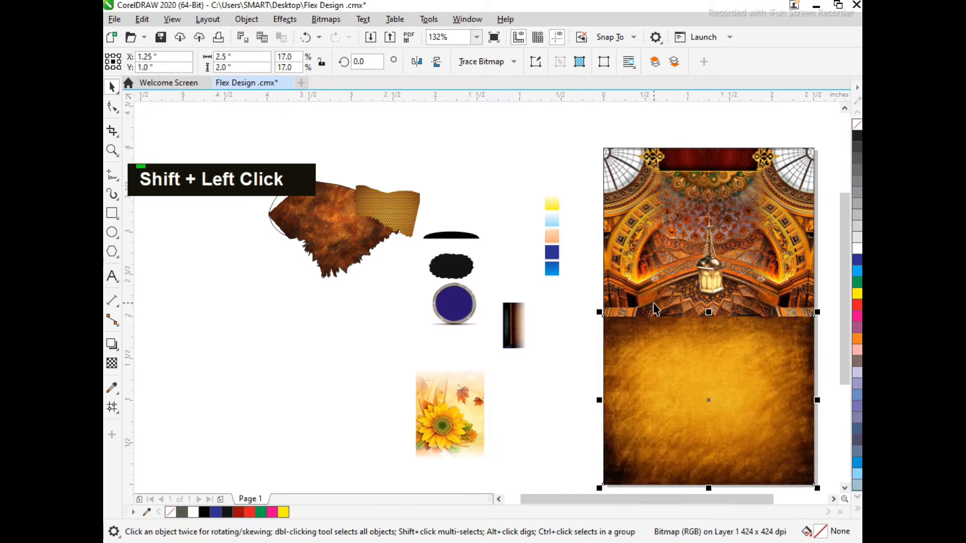
# PowerClip the gold texture picture inside the page rectangle.
pyautogui.press('F2')
pyautogui.moveTo(564, 147); pyautogui.dragTo(841, 482)
pyautogui.rightClick(485, 331)
pyautogui.doubleClick(525, 342)
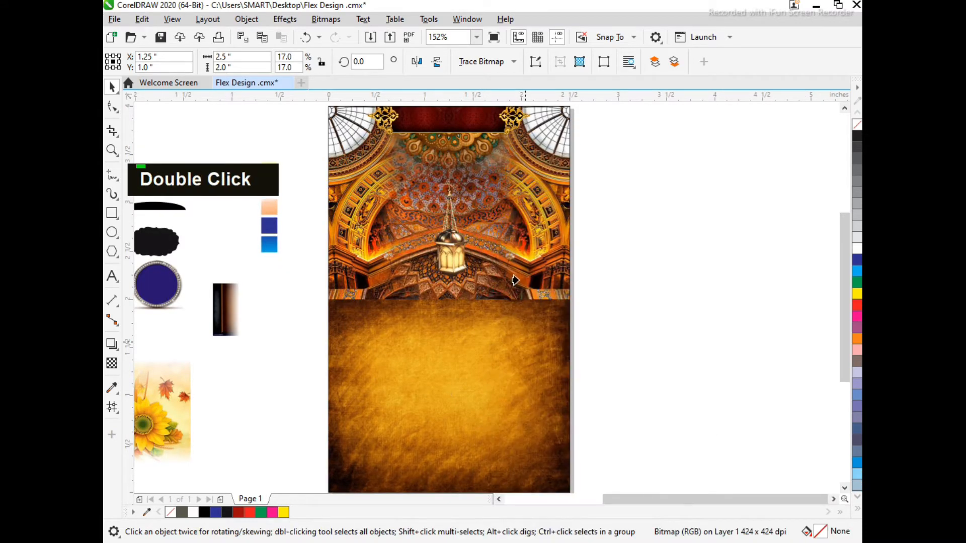
pyautogui.click(514, 281)
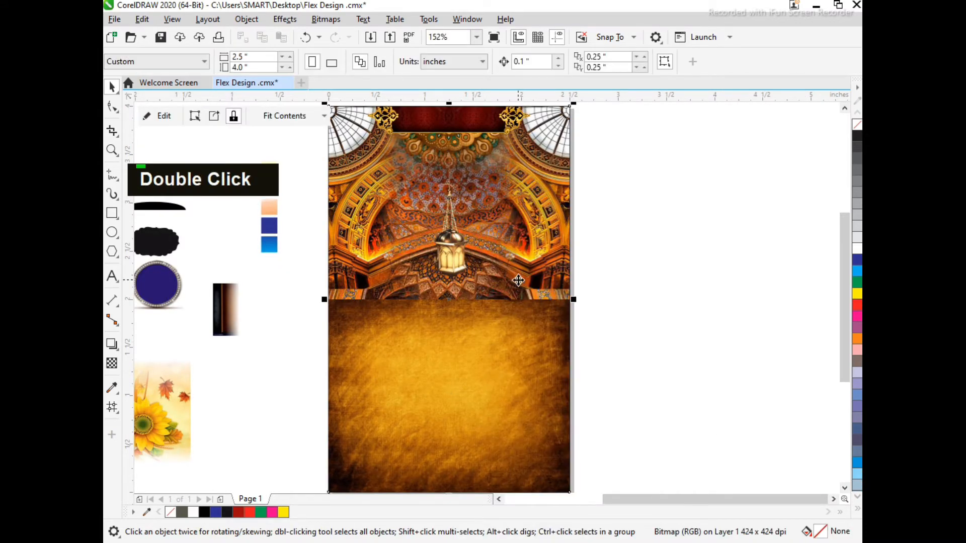
# Open the PowerClip contents and fade the gold texture's upper edge into the hall with a vertical fountain transparency.
pyautogui.keyDown('ctrl'); pyautogui.click(458, 340); pyautogui.keyUp('ctrl')
pyautogui.click(421, 335)
pyautogui.click(112, 363)
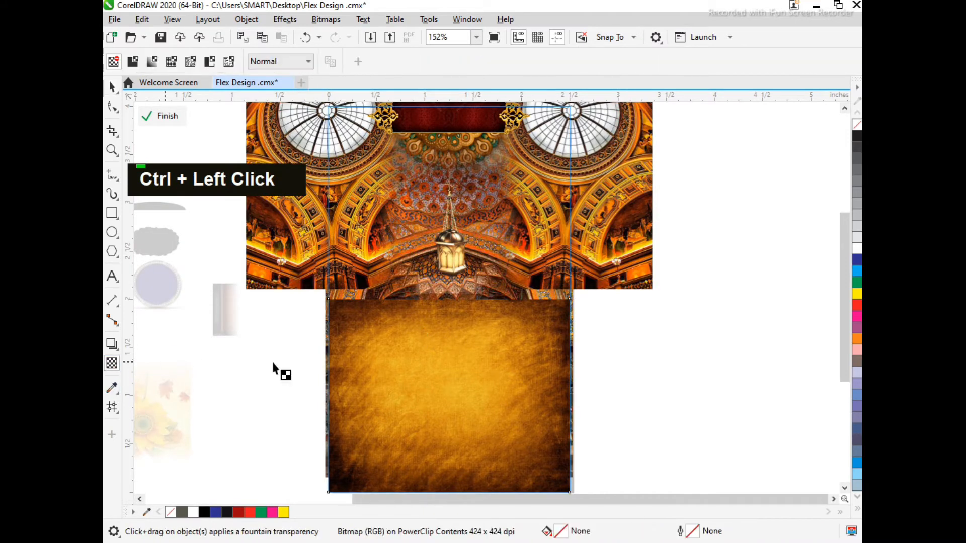
pyautogui.moveTo(470, 353); pyautogui.dragTo(471, 314)
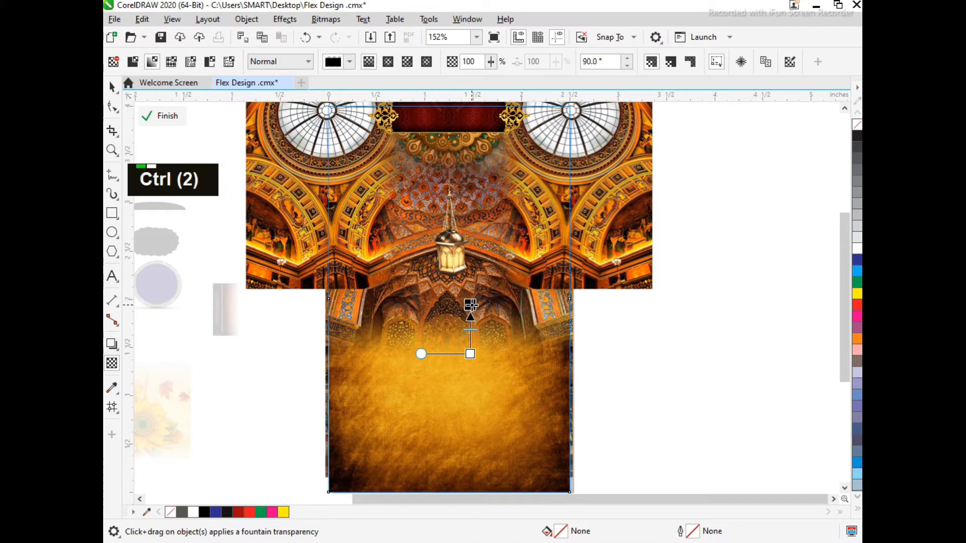
pyautogui.hotkey('ctrl', 'space')
# Enlarge the gold texture to about 3.1 × 2.48 inches, centre it horizontally, shift it slightly upward and finish editing the PowerClip.
pyautogui.moveTo(573, 297); pyautogui.dragTo(620, 258)
pyautogui.press('shift')
pyautogui.keyDown('shift'); pyautogui.click(471, 119); pyautogui.keyUp('shift')
pyautogui.press('c')
pyautogui.keyDown('shift'); pyautogui.click(473, 120); pyautogui.keyUp('shift')
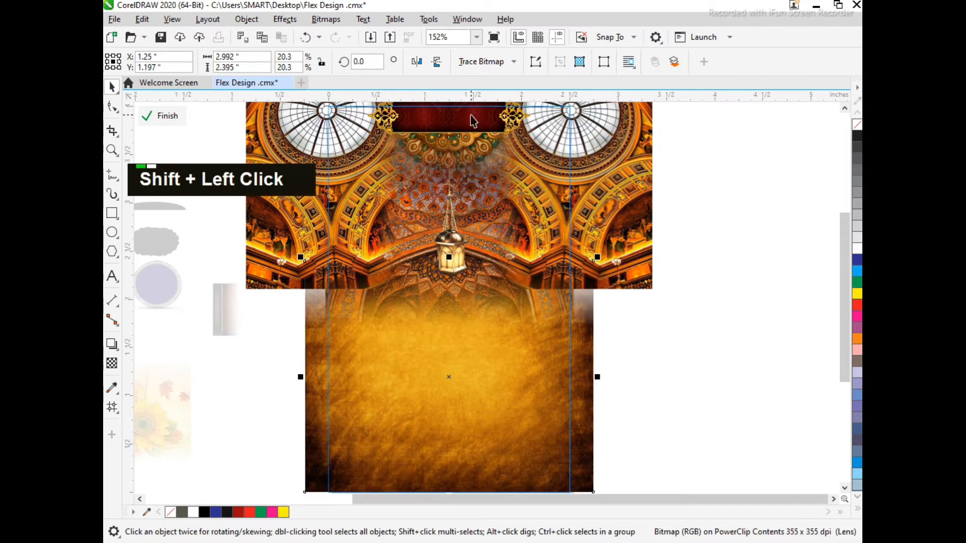
pyautogui.moveTo(600, 258); pyautogui.dragTo(602, 249)
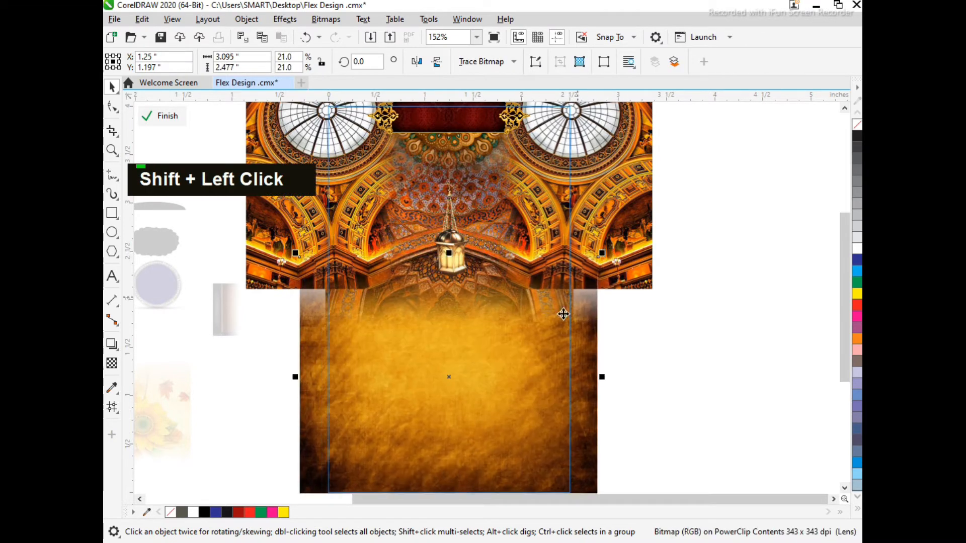
pyautogui.press('F4')
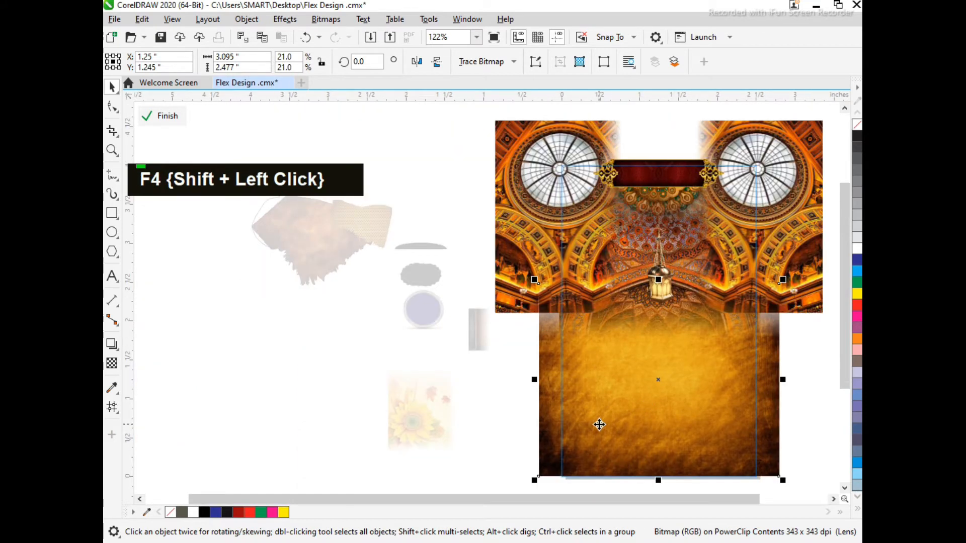
pyautogui.keyDown('shift'); pyautogui.click(781, 280); pyautogui.keyUp('shift')
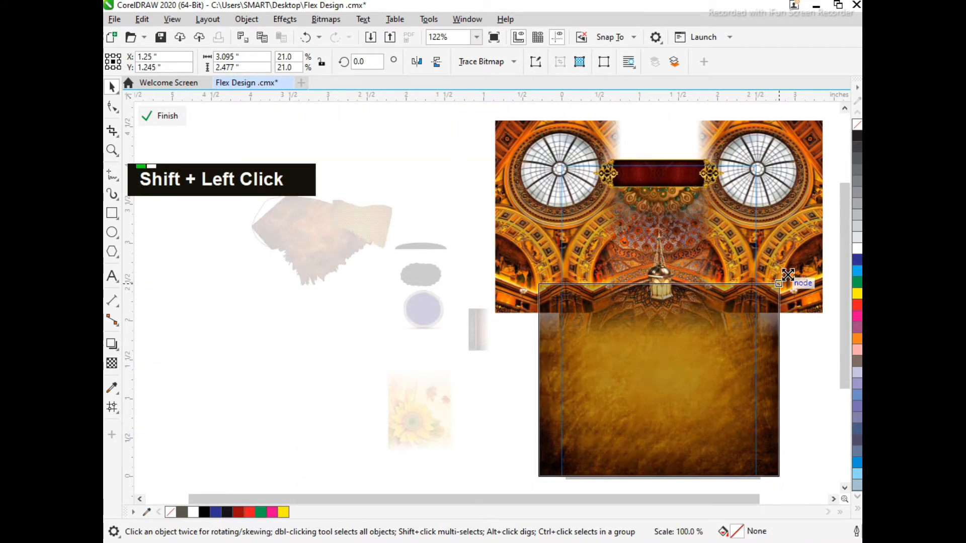
pyautogui.keyDown('ctrl'); pyautogui.click(433, 351); pyautogui.keyUp('ctrl')
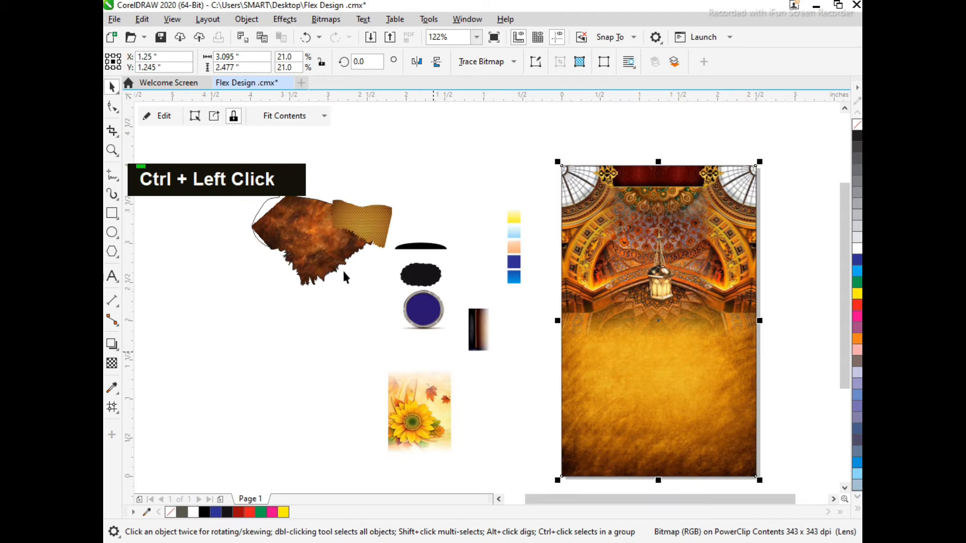
# Place the sunflower picture at about 0.77 × 1.37 inches against the page's left edge near mid-height and fade its inner side with a fountain transparency.
pyautogui.doubleClick(425, 405)
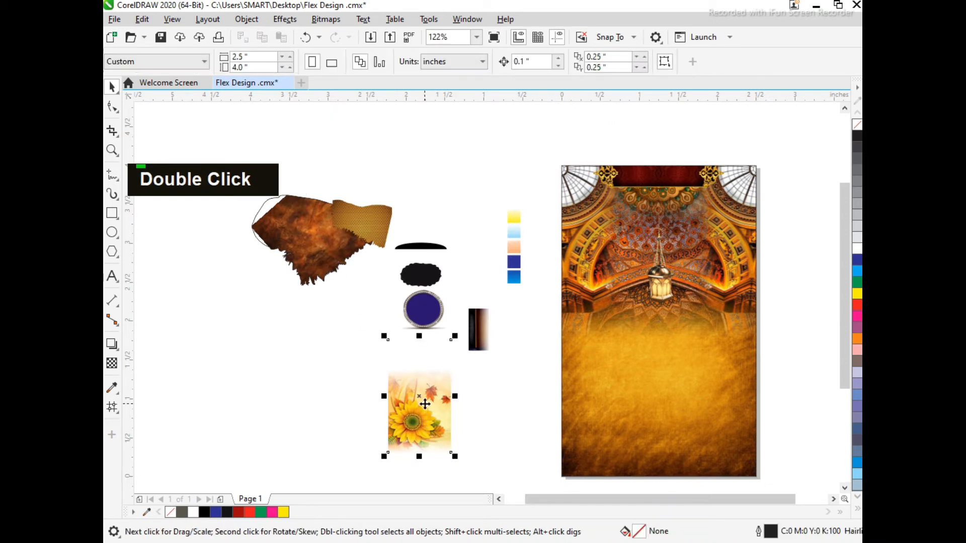
pyautogui.moveTo(590, 296); pyautogui.dragTo(625, 323)
pyautogui.keyDown('shift'); pyautogui.click(667, 379); pyautogui.keyUp('shift')
pyautogui.keyDown('shift'); pyautogui.click(667, 378); pyautogui.keyUp('shift')
pyautogui.click(111, 363)
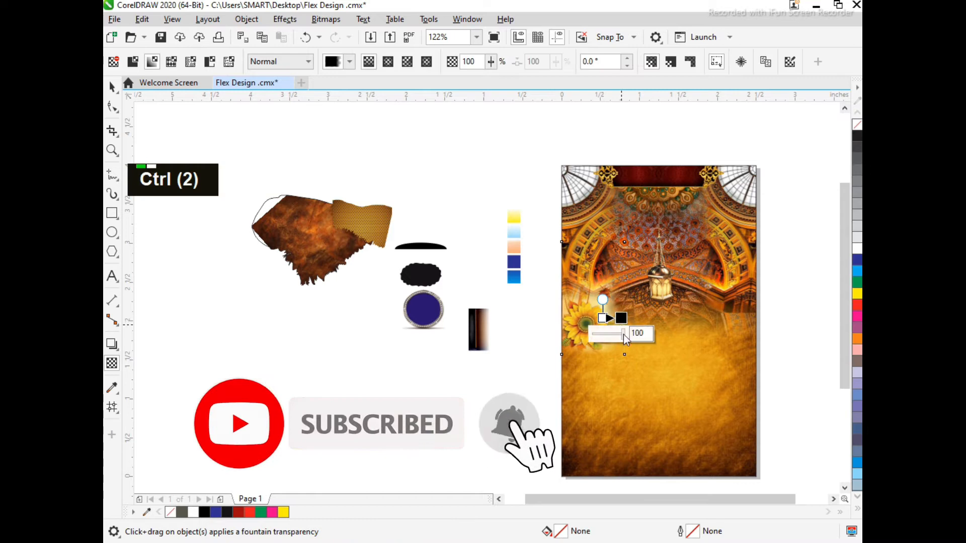
pyautogui.hotkey('ctrl', 'space')
pyautogui.click(594, 336)
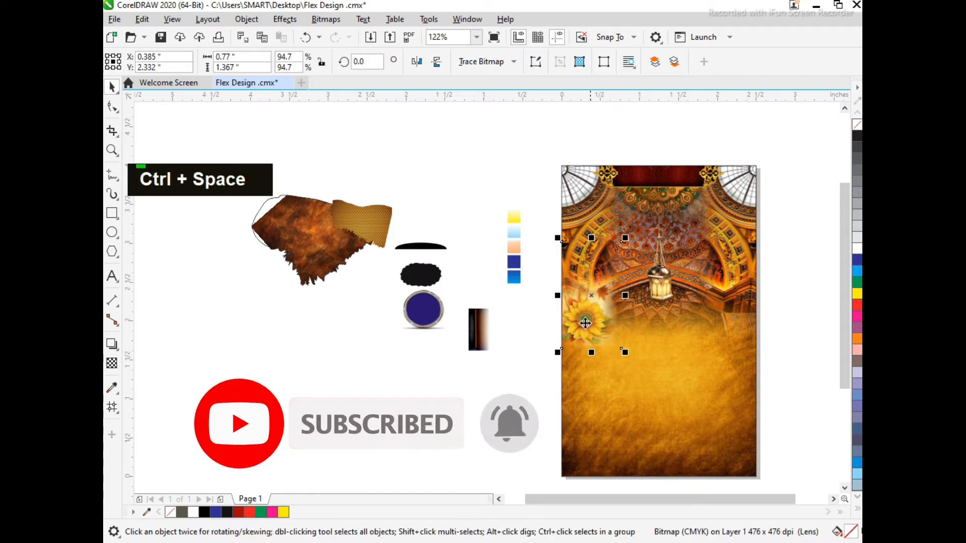
# Mirror a copy of the sunflower picture horizontally and align it to the page's right edge.
pyautogui.moveTo(558, 295); pyautogui.dragTo(657, 316)
pyautogui.keyDown('ctrl'); pyautogui.rightClick(658, 317); pyautogui.keyUp('ctrl')
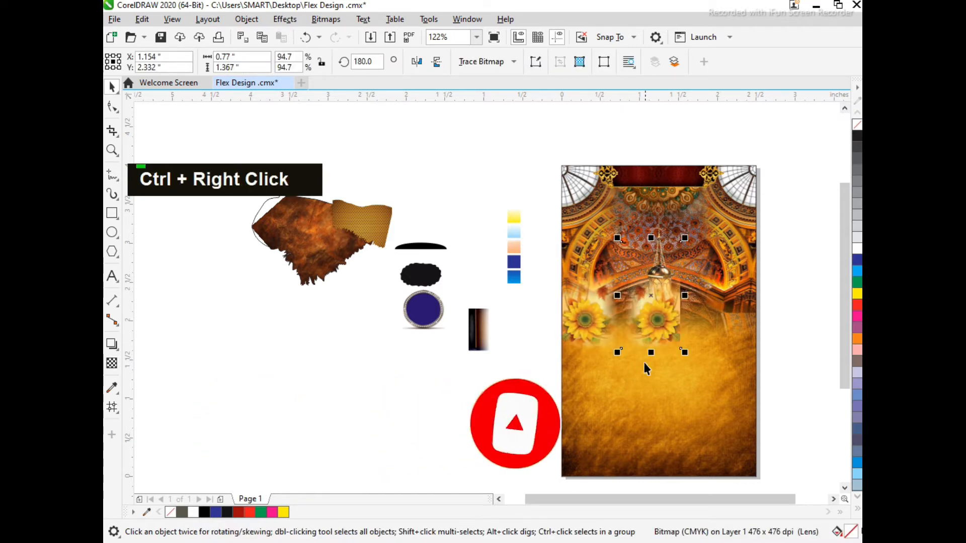
pyautogui.keyDown('shift'); pyautogui.click(643, 384); pyautogui.keyUp('shift')
pyautogui.press('r')
pyautogui.keyDown('shift'); pyautogui.click(643, 381); pyautogui.keyUp('shift')
# PowerClip both sunflower pictures inside the page rectangle.
pyautogui.keyDown('shift'); pyautogui.click(596, 315); pyautogui.keyUp('shift')
pyautogui.keyDown('shift'); pyautogui.rightClick(597, 315); pyautogui.keyUp('shift')
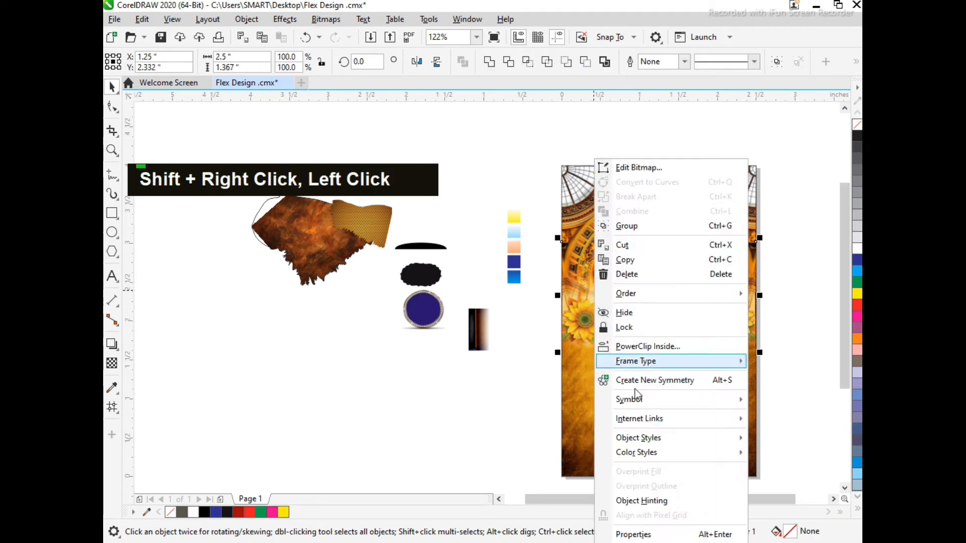
pyautogui.click(638, 347)
pyautogui.click(635, 367)
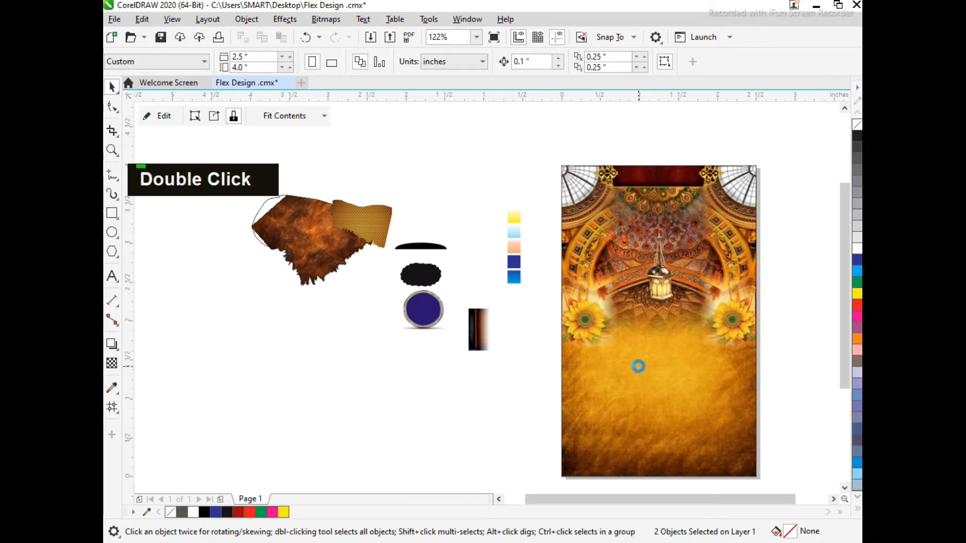
# Shrink the brown torn-texture group to about 1.23 × 0.785 inches and place it over the page's top-left corner.
pyautogui.press('F4')
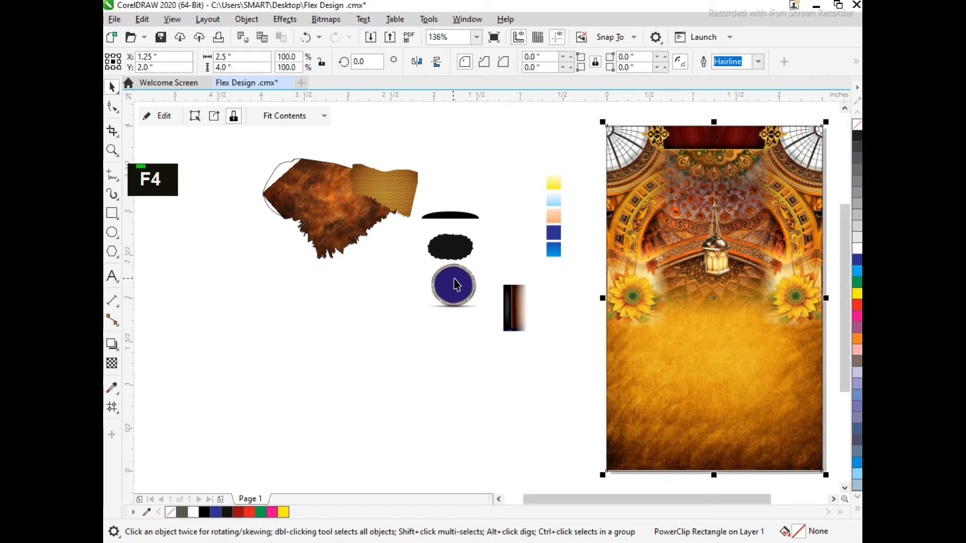
pyautogui.moveTo(361, 194); pyautogui.dragTo(628, 141)
pyautogui.moveTo(690, 209); pyautogui.dragTo(664, 206)
pyautogui.press('F2')
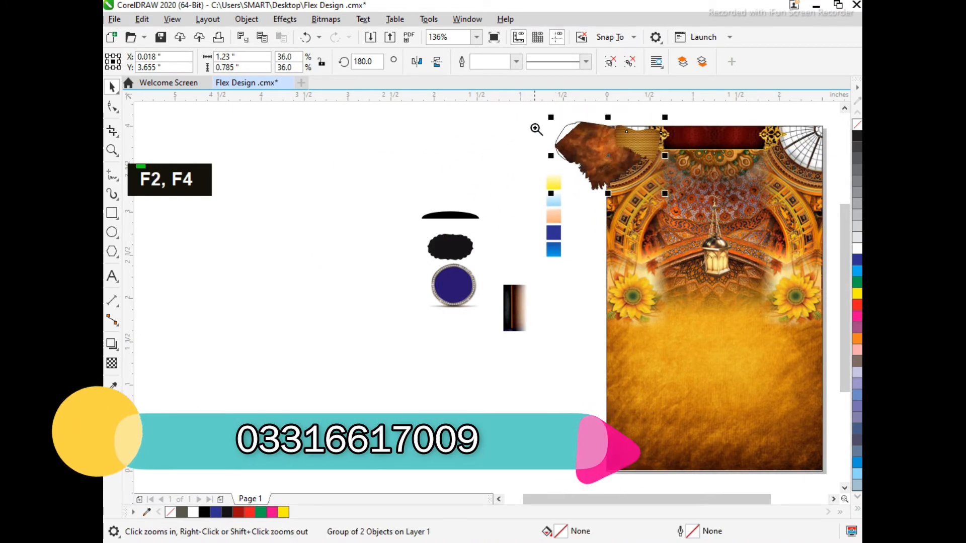
pyautogui.moveTo(538, 129); pyautogui.dragTo(833, 250)
pyautogui.moveTo(386, 200)
pyautogui.mouseDown()
pyautogui.moveTo(322, 181)
pyautogui.moveTo(387, 183)
pyautogui.mouseUp()
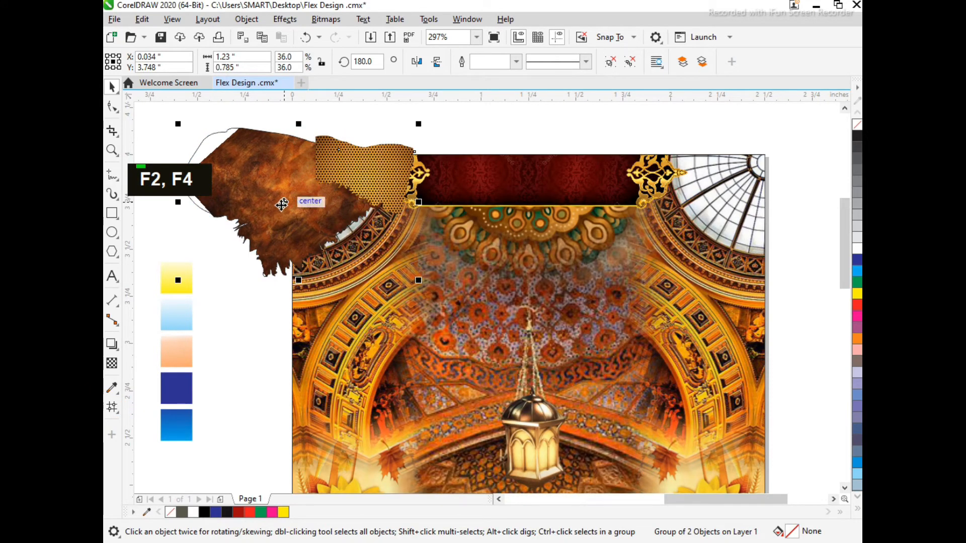
# Mirror a copy of the torn-texture group onto the page's top-right corner and group the two together.
pyautogui.moveTo(179, 202); pyautogui.dragTo(644, 186)
pyautogui.keyDown('ctrl'); pyautogui.rightClick(470, 198); pyautogui.keyUp('ctrl')
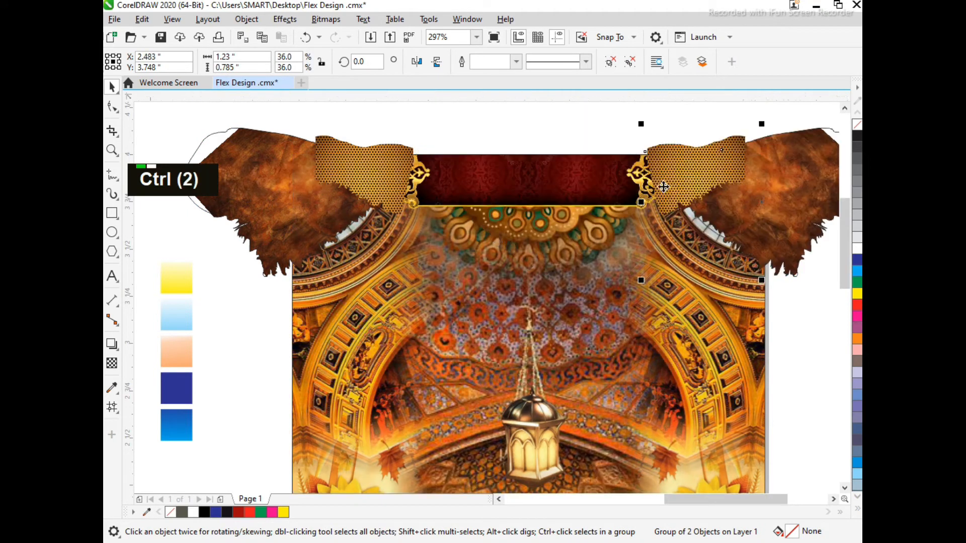
pyautogui.keyDown('shift'); pyautogui.click(389, 180); pyautogui.keyUp('shift')
pyautogui.hotkey('ctrl', 'g')
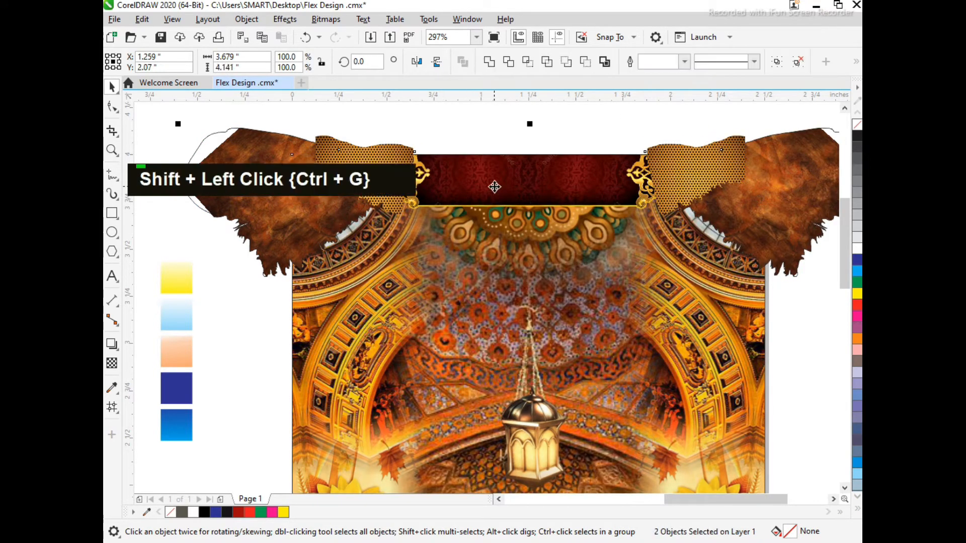
# PowerClip the paired torn textures inside the page rectangle and bring the red ornamental header panel in front of them.
pyautogui.rightClick(340, 223)
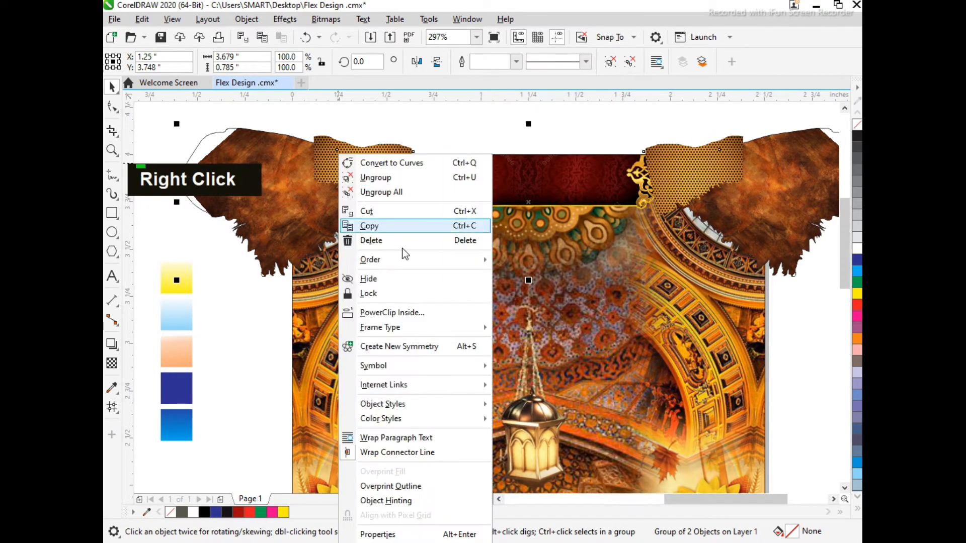
pyautogui.click(402, 313)
pyautogui.click(432, 335)
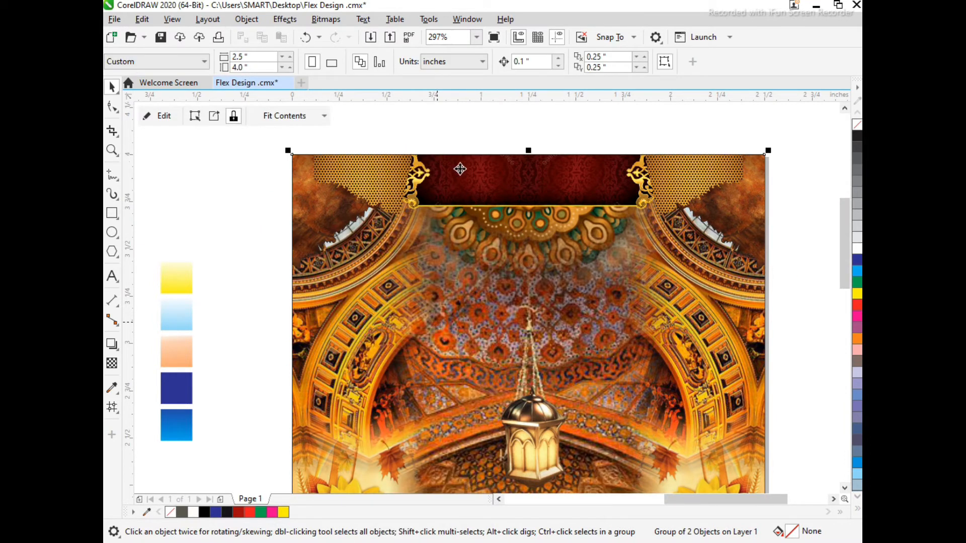
pyautogui.keyDown('alt'); pyautogui.click(488, 174); pyautogui.keyUp('alt')
pyautogui.hotkey('shift', 'pageup')
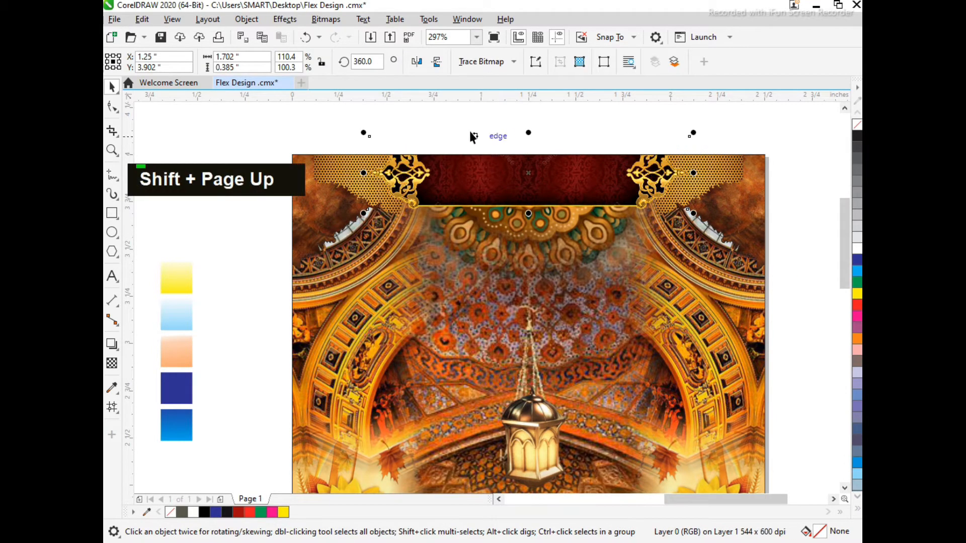
# Move the dark rope-edged strip to the page's bottom-left corner, centred at about X 0.18, Y 0.31 inches.
pyautogui.press('F4')
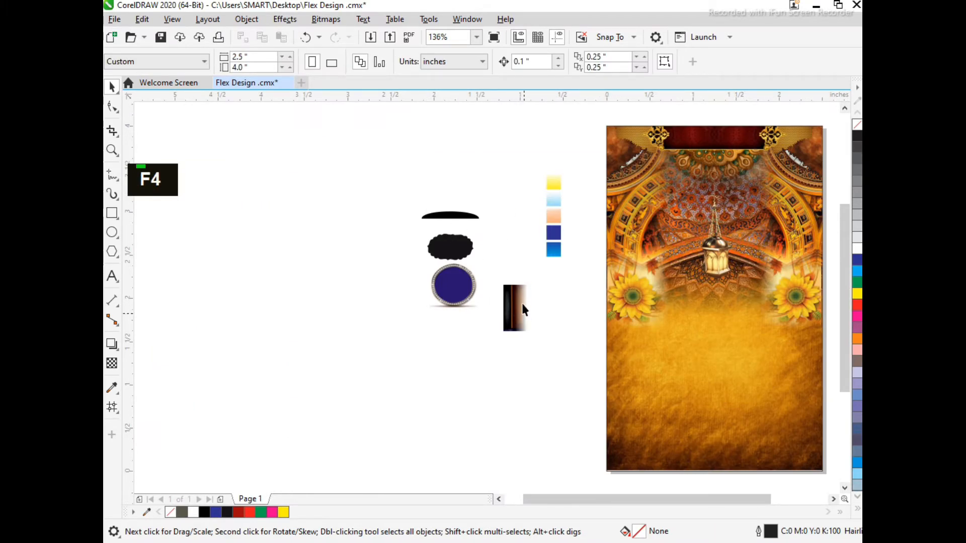
pyautogui.moveTo(519, 297); pyautogui.dragTo(626, 391)
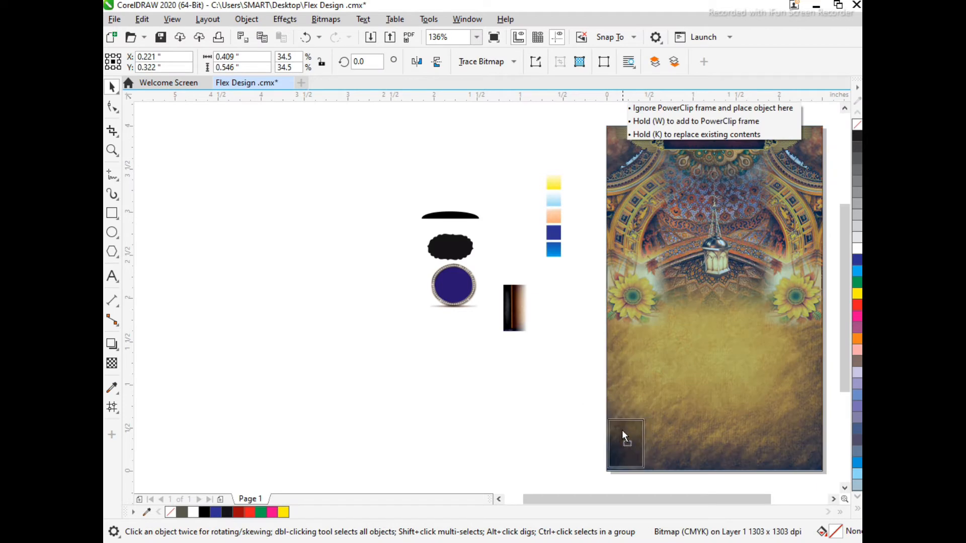
pyautogui.moveTo(623, 432); pyautogui.dragTo(620, 422)
pyautogui.press('F4')
pyautogui.hotkey('shift', 'F4')
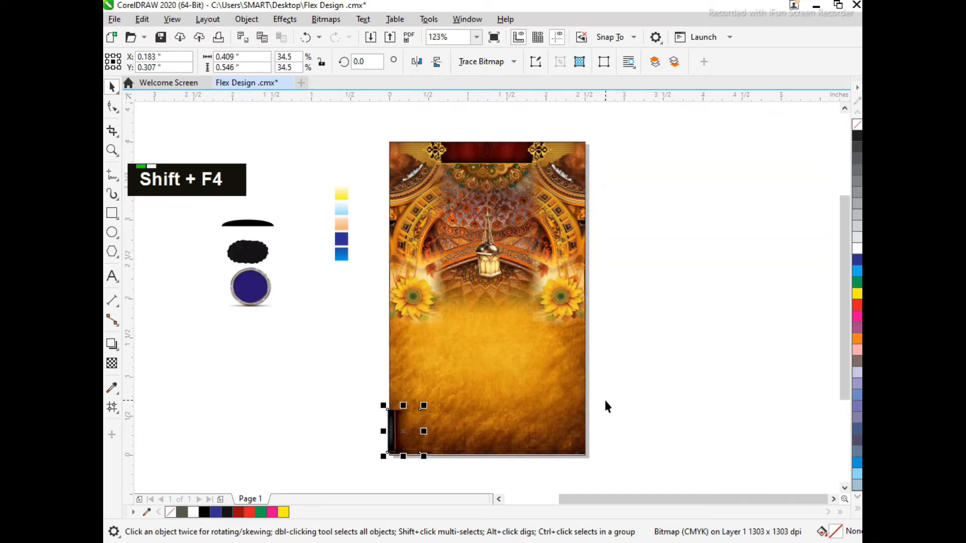
pyautogui.press('F2')
pyautogui.moveTo(377, 399); pyautogui.dragTo(624, 427)
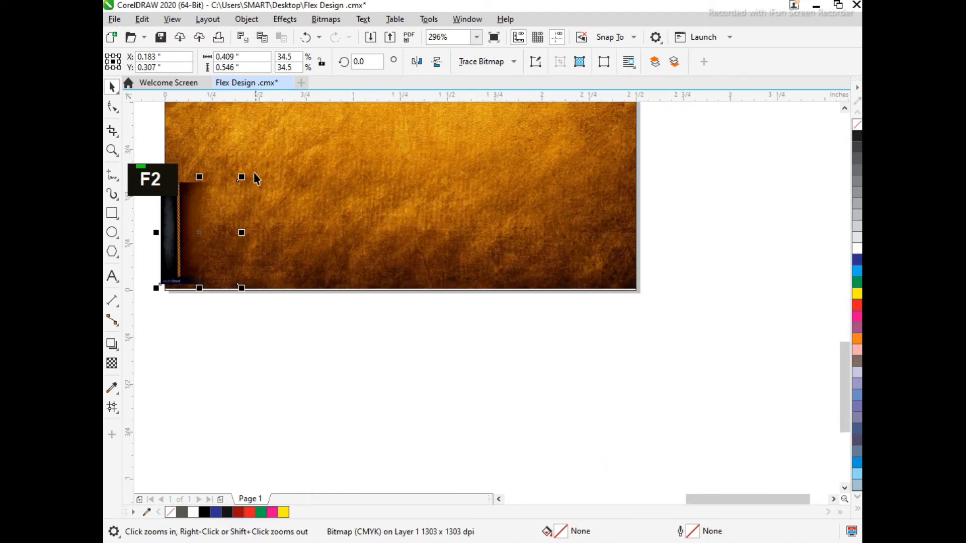
# Enlarge the rope-edged strip to about 1.51 × 2.02 inches and shift it left so the rope runs along the page's left edge.
pyautogui.moveTo(243, 177); pyautogui.dragTo(388, 111)
pyautogui.press('F3')
pyautogui.moveTo(245, 153); pyautogui.dragTo(221, 122)
pyautogui.doubleClick(339, 293)
pyautogui.click(266, 278)
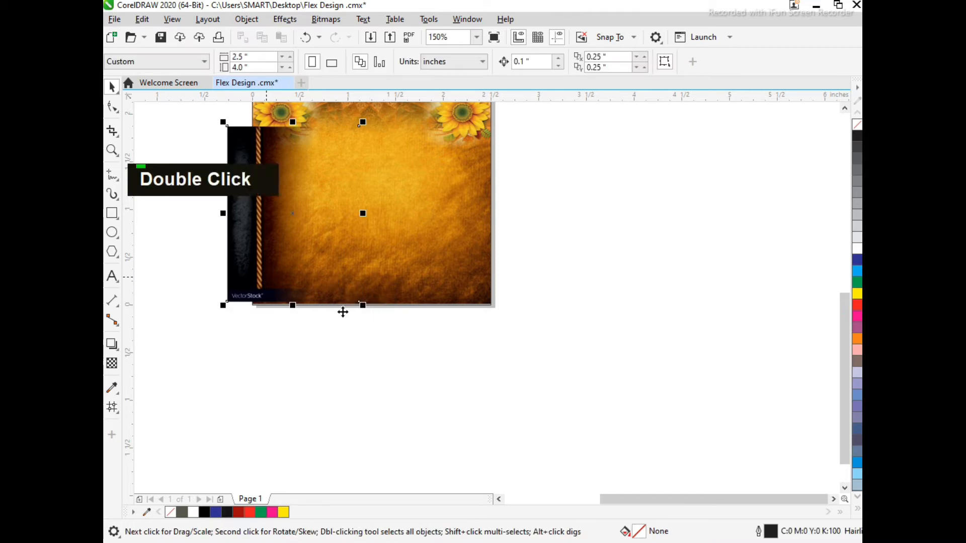
pyautogui.moveTo(362, 305); pyautogui.dragTo(377, 321)
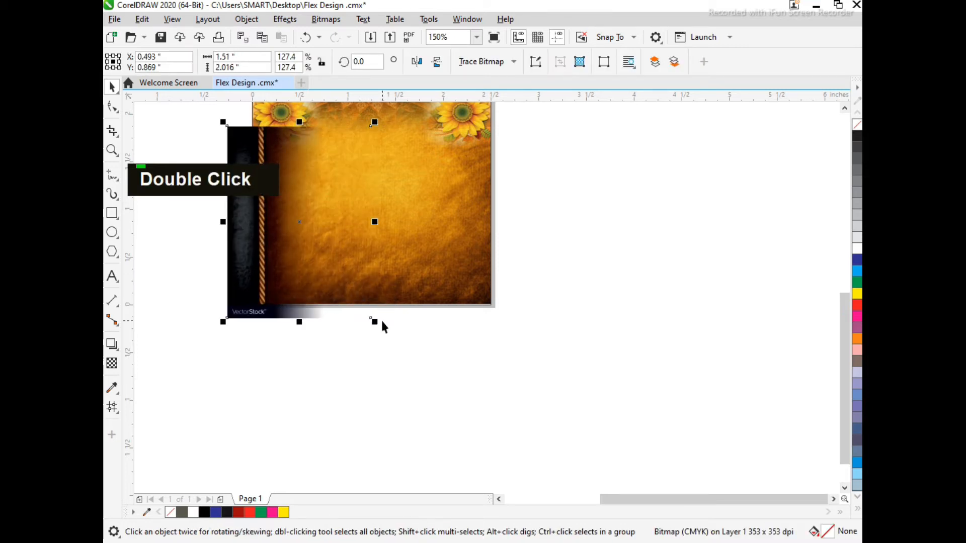
pyautogui.moveTo(283, 146); pyautogui.dragTo(278, 146)
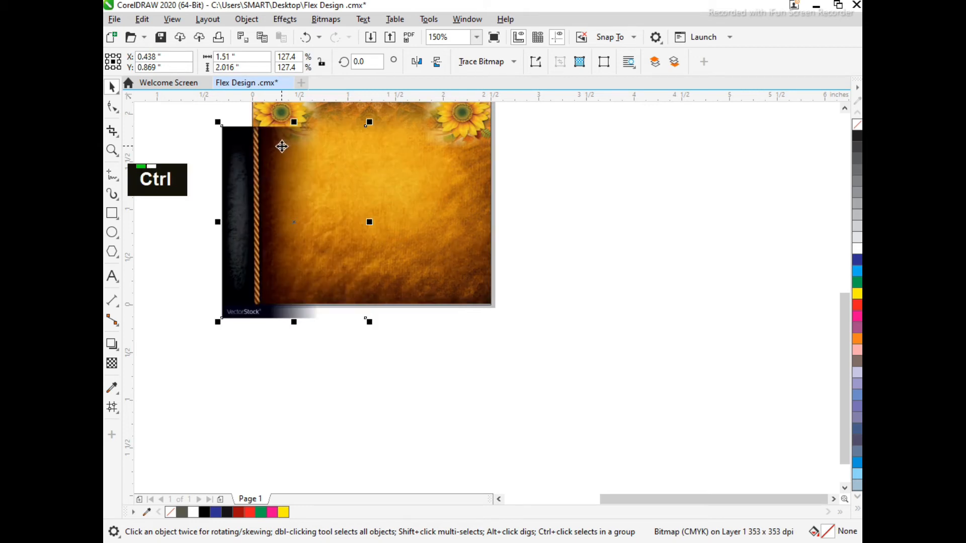
# Mirror a copy of the rope-edged strip onto the page's right edge and group both strips.
pyautogui.moveTo(215, 222); pyautogui.dragTo(444, 220)
pyautogui.moveTo(485, 170); pyautogui.dragTo(498, 167)
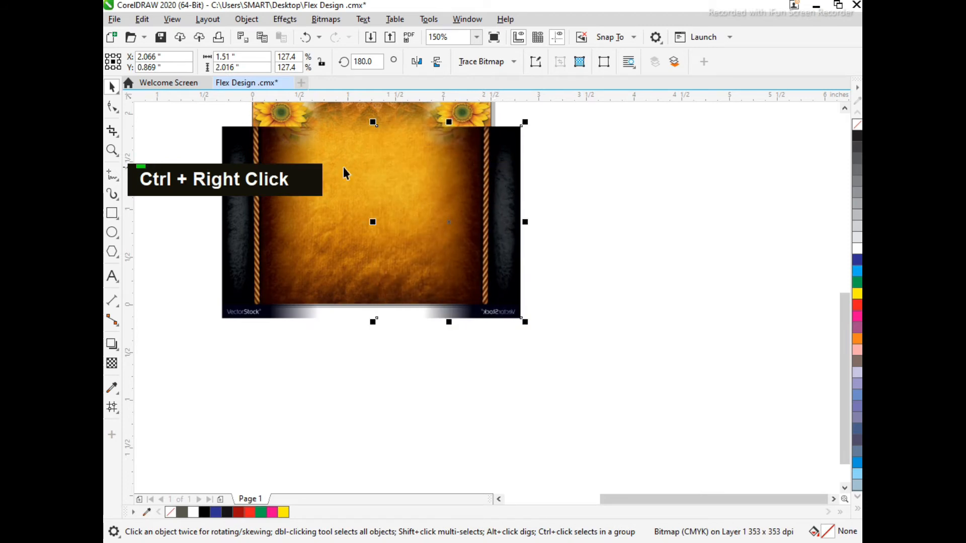
pyautogui.keyDown('shift'); pyautogui.click(272, 134); pyautogui.keyUp('shift')
pyautogui.keyDown('shift'); pyautogui.click(299, 112); pyautogui.keyUp('shift')
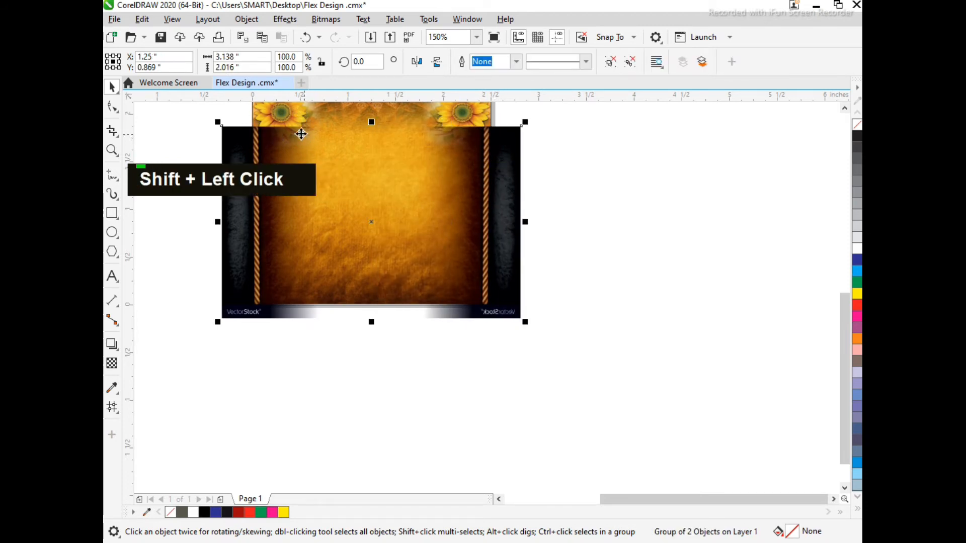
# PowerClip the grouped rope-edged strips inside the page rectangle.
pyautogui.rightClick(270, 134)
pyautogui.click(338, 312)
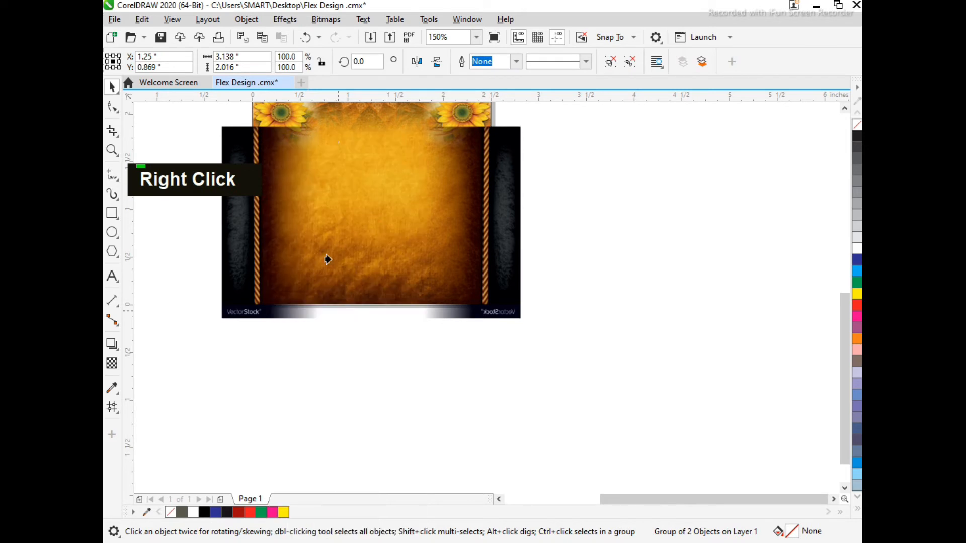
pyautogui.click(365, 113)
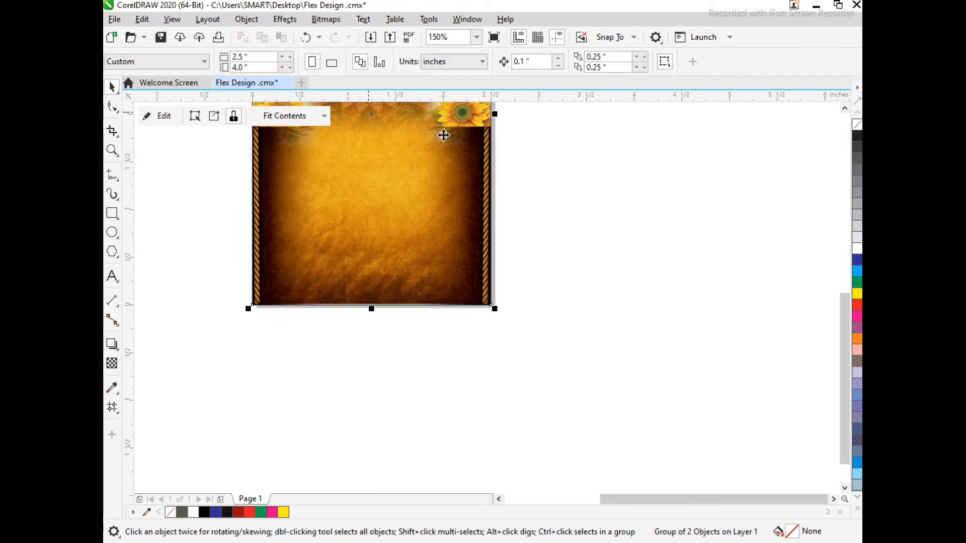
# Bring both sunflower pictures inside the PowerClip in front of the rope-edged strips.
pyautogui.keyDown('alt'); pyautogui.click(460, 120); pyautogui.keyUp('alt')
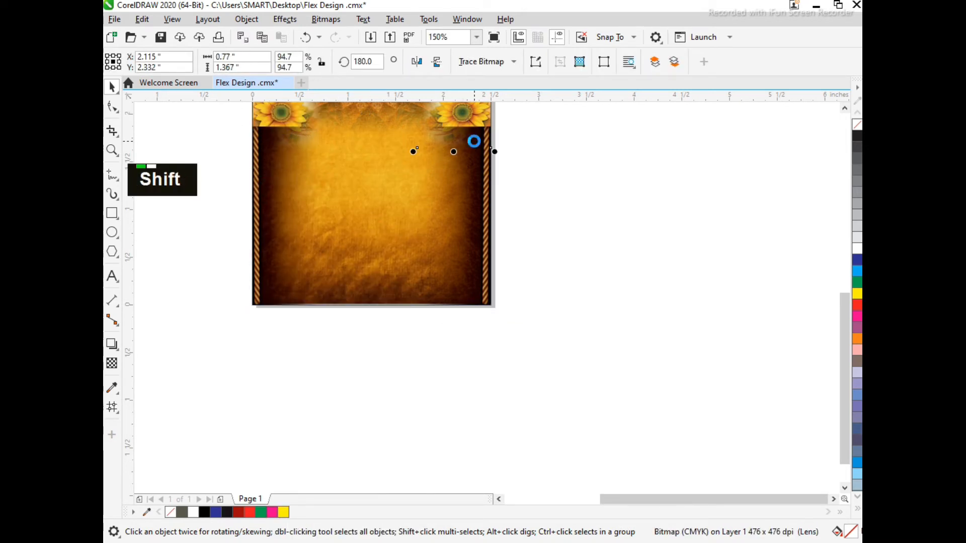
pyautogui.hotkey('shift', 'pageup')
pyautogui.keyDown('alt'); pyautogui.click(270, 111); pyautogui.keyUp('alt')
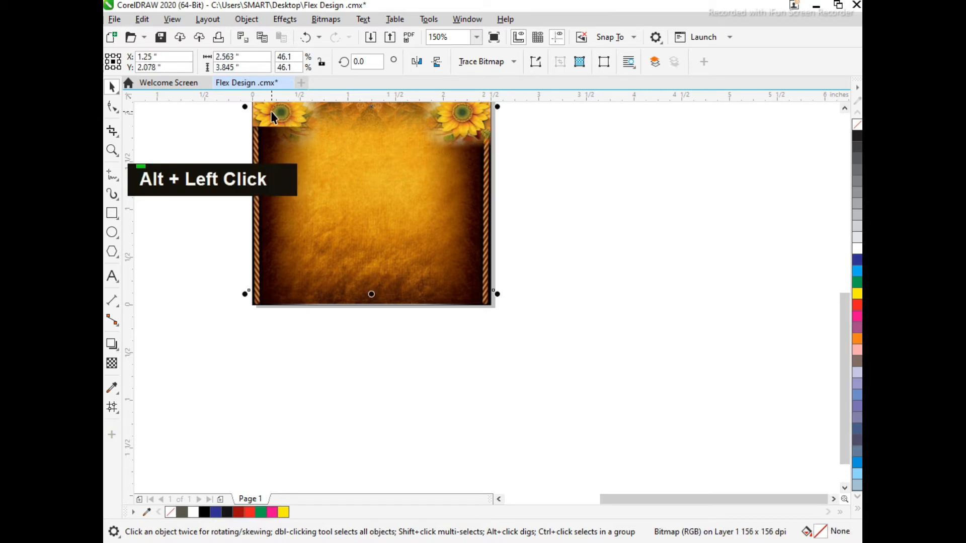
pyautogui.keyDown('alt'); pyautogui.click(270, 111); pyautogui.keyUp('alt')
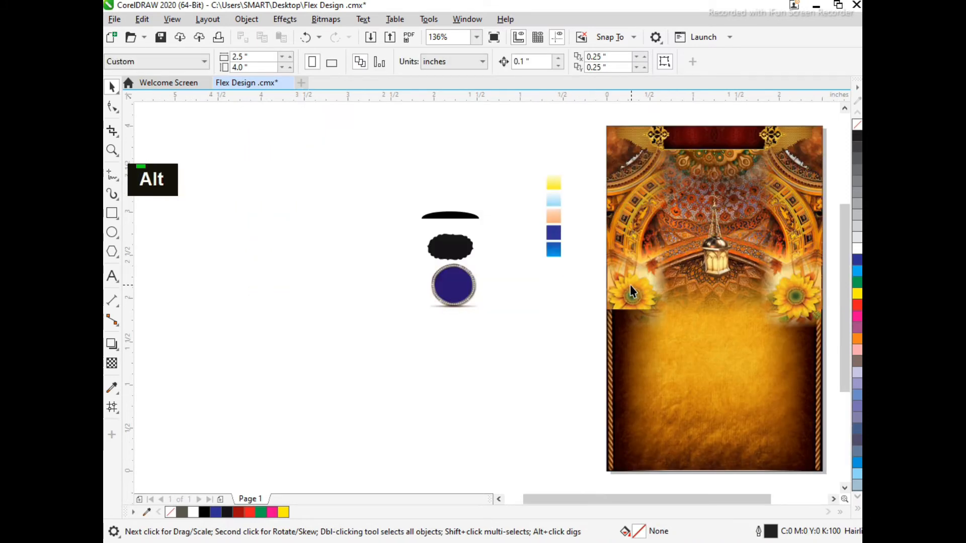
pyautogui.keyDown('alt'); pyautogui.click(634, 282); pyautogui.keyUp('alt')
pyautogui.hotkey('shift', 'pageup')
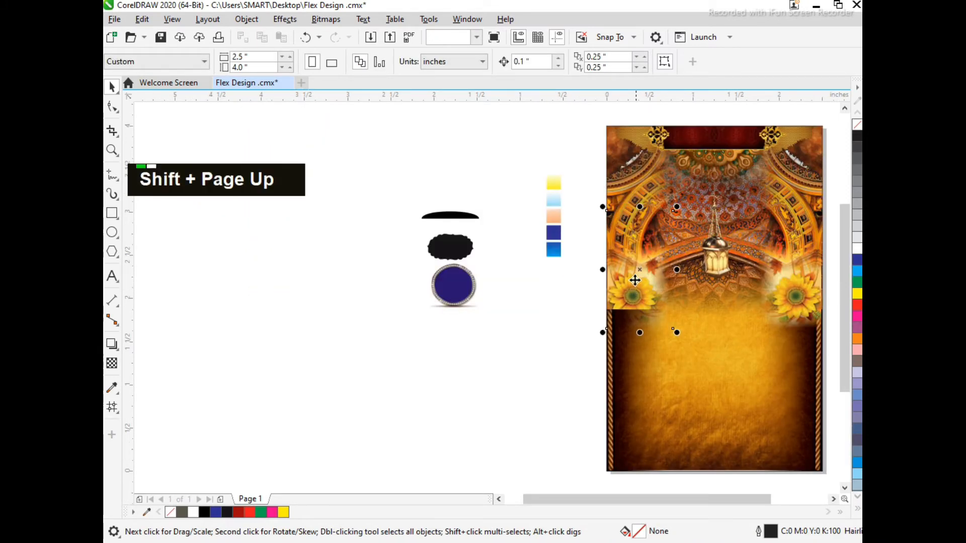
pyautogui.hotkey('shift', 'F4')
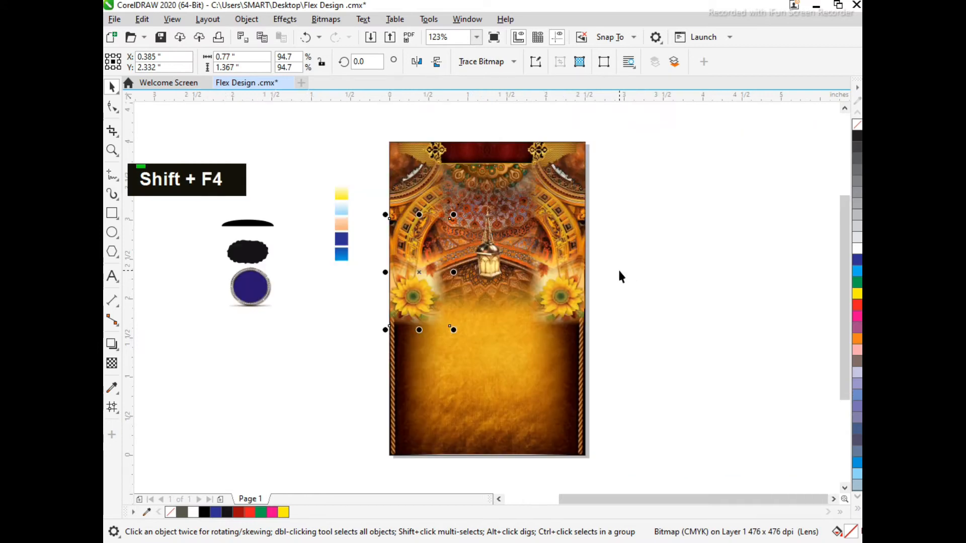
# Align the thin black arched shape to the page's bottom centre.
pyautogui.click(291, 316)
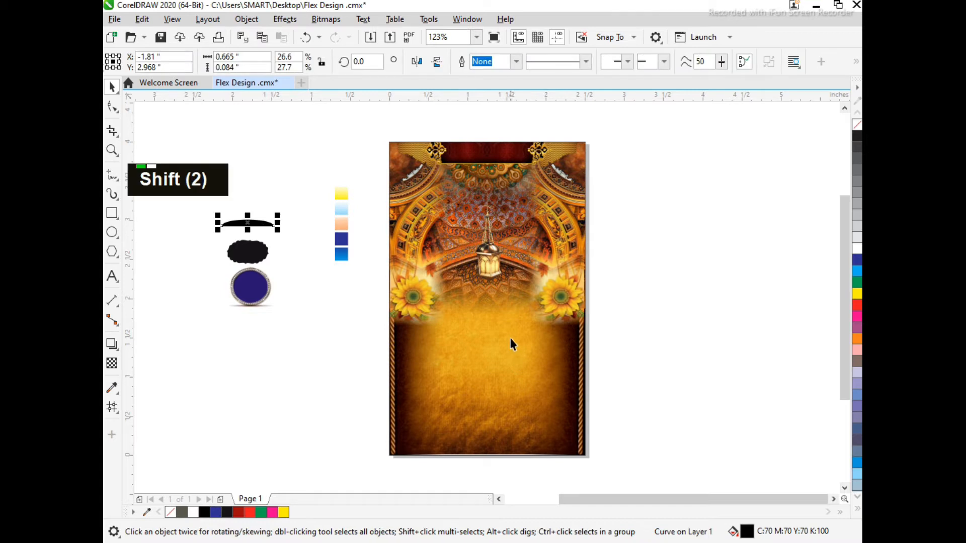
pyautogui.keyDown('shift'); pyautogui.click(492, 347); pyautogui.keyUp('shift')
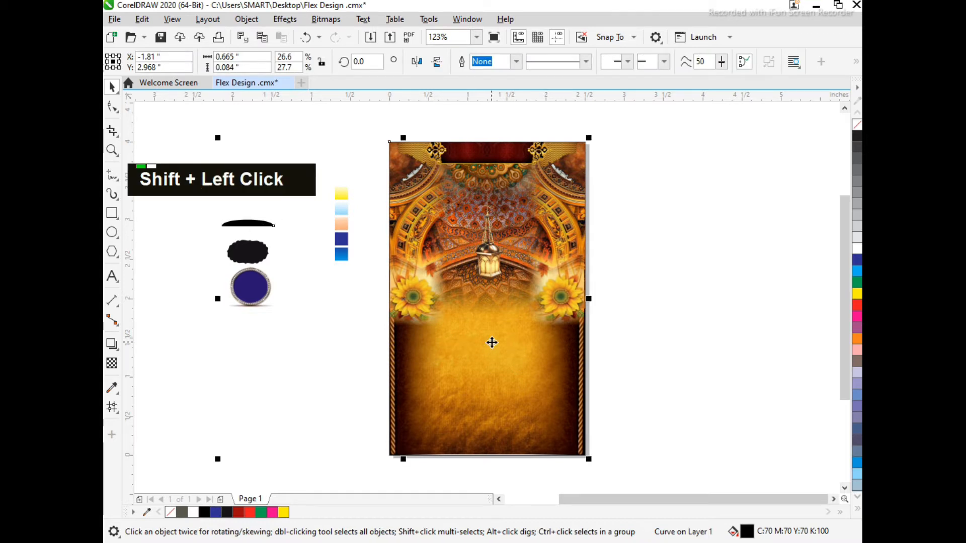
pyautogui.press('b')
pyautogui.press('c')
pyautogui.keyDown('shift'); pyautogui.click(491, 347); pyautogui.keyUp('shift')
# Apply a uniform transparency of 0 to the invisible palm tree picture lying outside the page.
pyautogui.press('F3')
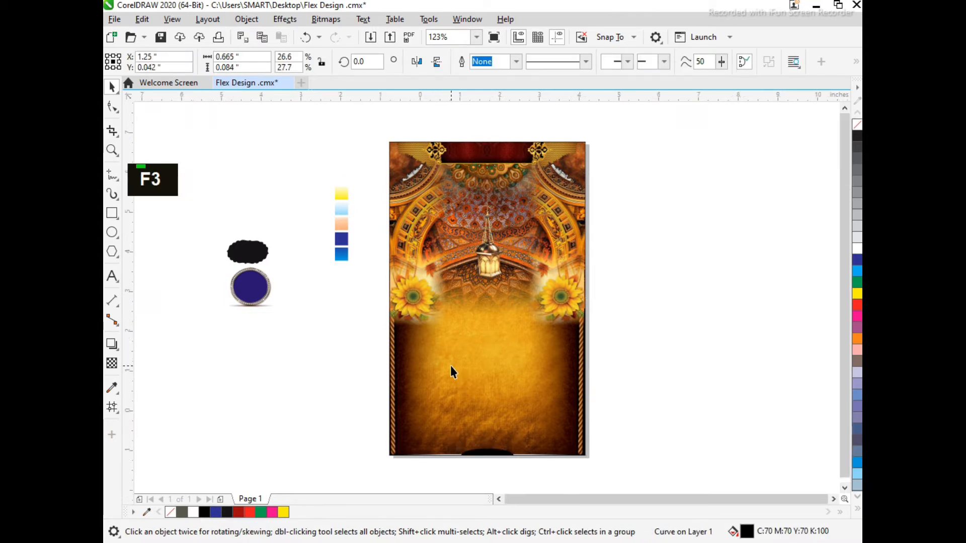
pyautogui.press('F3')
pyautogui.hotkey('ctrl', 'a')
pyautogui.moveTo(297, 278); pyautogui.dragTo(402, 413)
pyautogui.doubleClick(350, 340)
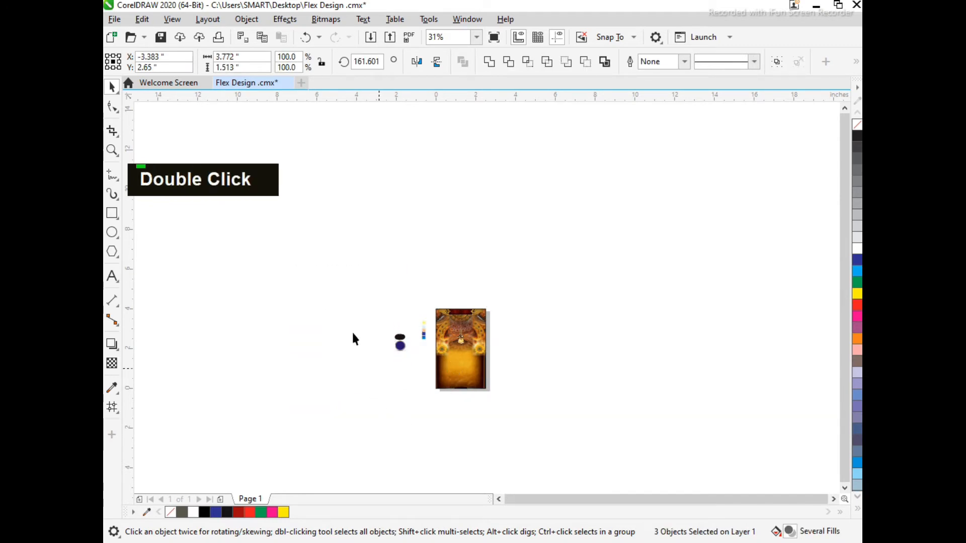
pyautogui.click(352, 334)
pyautogui.click(113, 361)
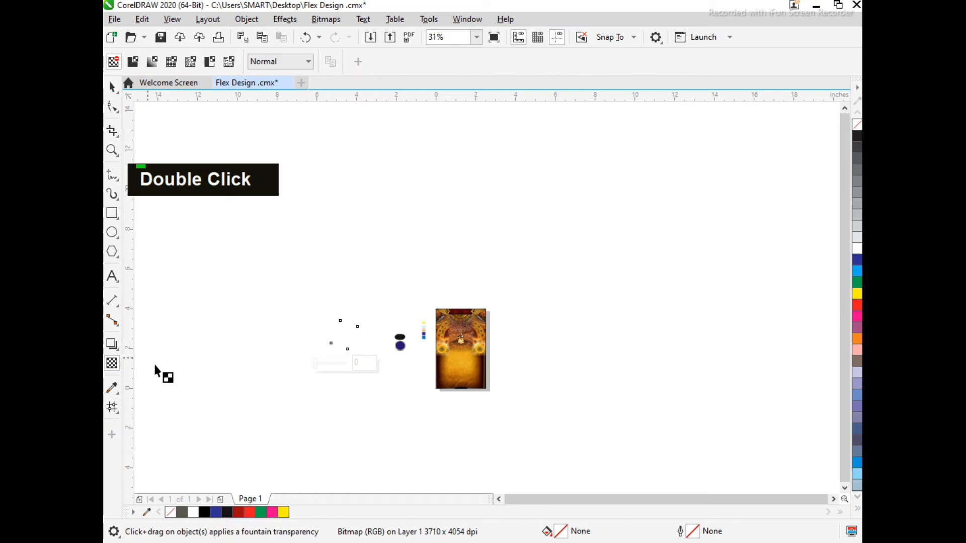
pyautogui.click(136, 63)
pyautogui.click(114, 64)
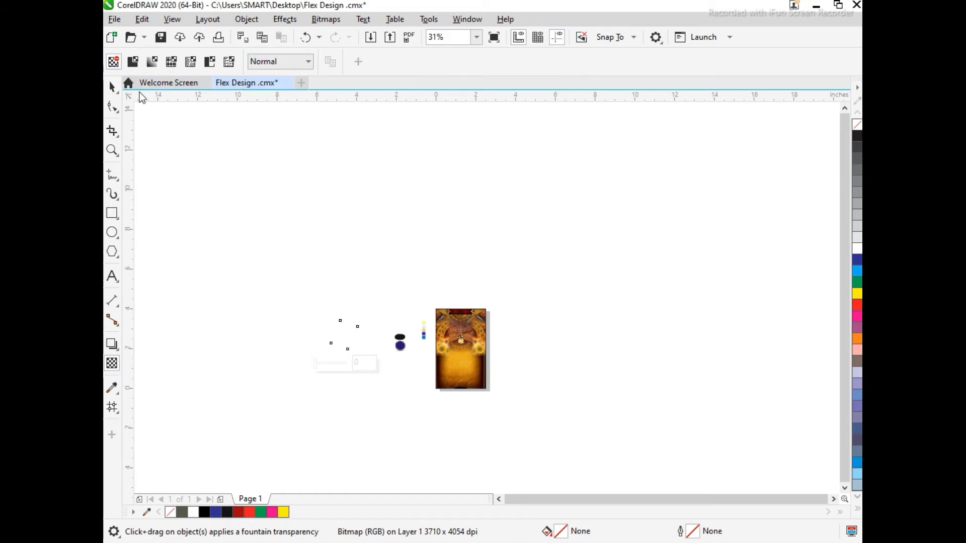
pyautogui.click(267, 62)
pyautogui.click(270, 76)
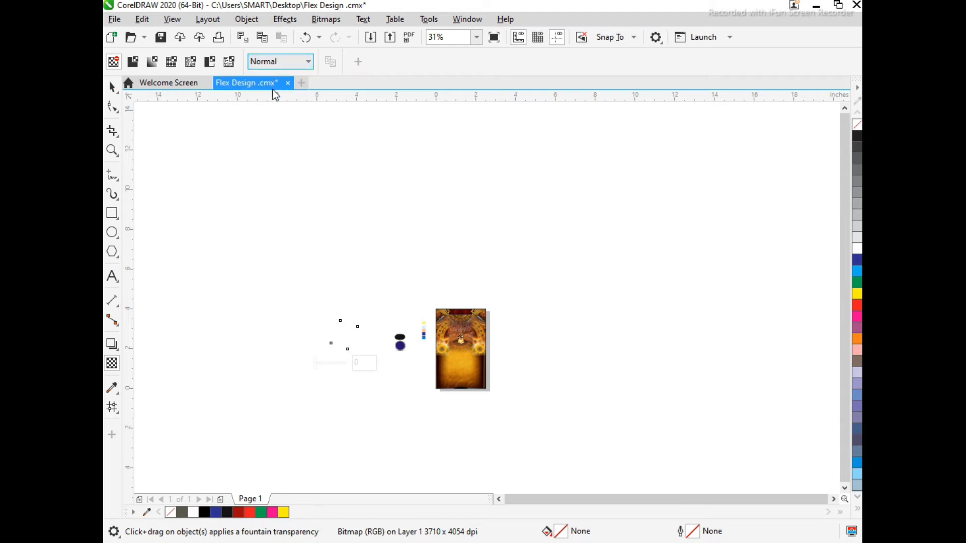
pyautogui.click(133, 62)
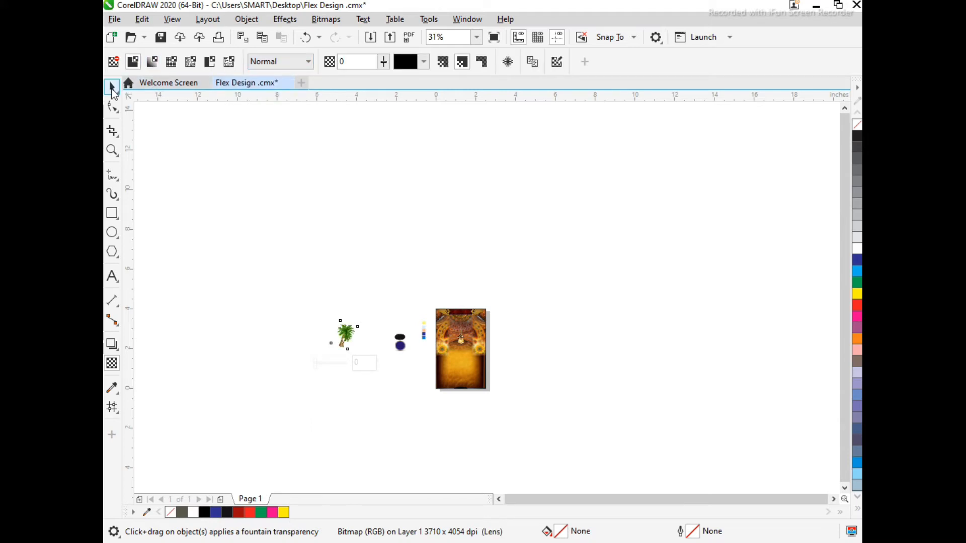
pyautogui.click(112, 87)
# Move the palm tree picture onto the page's lower-left corner and scale it to about 1.35 × 1.45 inches.
pyautogui.moveTo(361, 316); pyautogui.dragTo(519, 380)
pyautogui.press('F2')
pyautogui.moveTo(389, 345); pyautogui.dragTo(548, 427)
pyautogui.moveTo(744, 252); pyautogui.dragTo(409, 285)
pyautogui.moveTo(497, 178); pyautogui.dragTo(415, 265)
pyautogui.moveTo(392, 306); pyautogui.dragTo(389, 279)
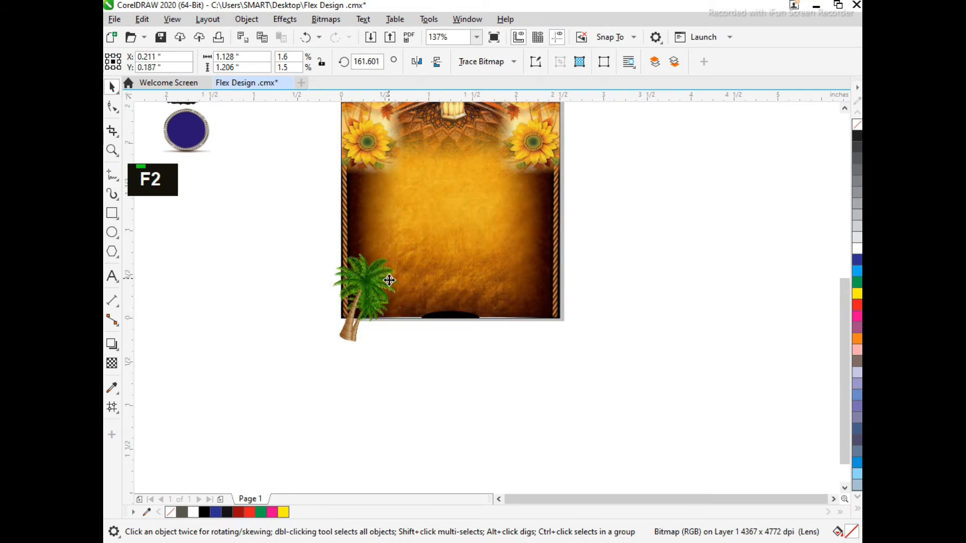
pyautogui.doubleClick(389, 280)
pyautogui.moveTo(414, 246); pyautogui.dragTo(422, 236)
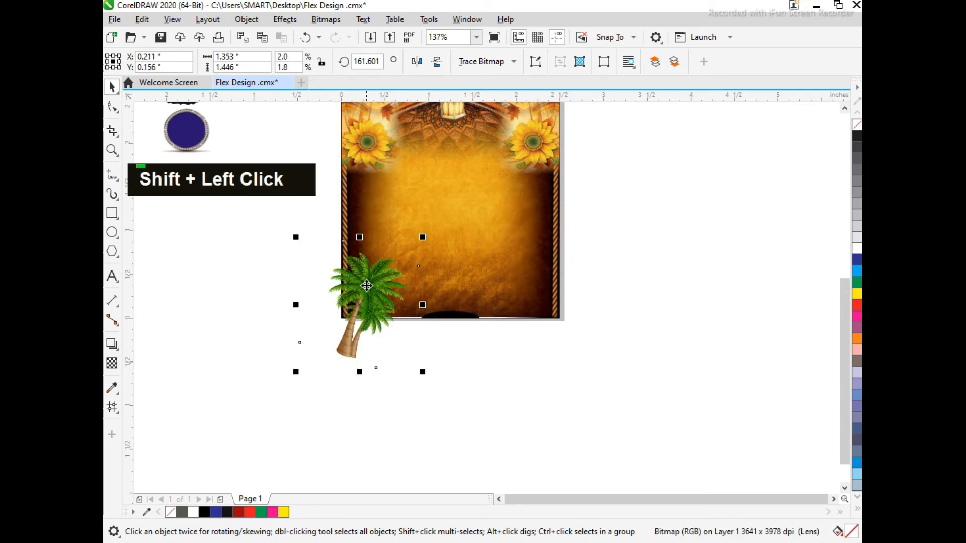
# Place a horizontally mirrored copy of the palm at the page's lower-right corner and group the pair, centred on the page.
pyautogui.moveTo(367, 286); pyautogui.dragTo(532, 277)
pyautogui.click(416, 61)
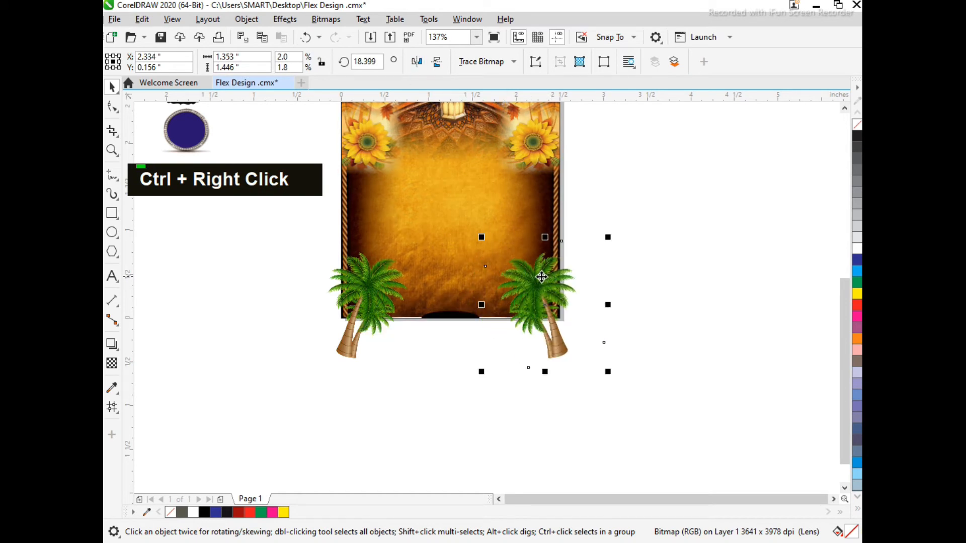
pyautogui.keyDown('shift'); pyautogui.click(382, 279); pyautogui.keyUp('shift')
pyautogui.hotkey('ctrl', 'g')
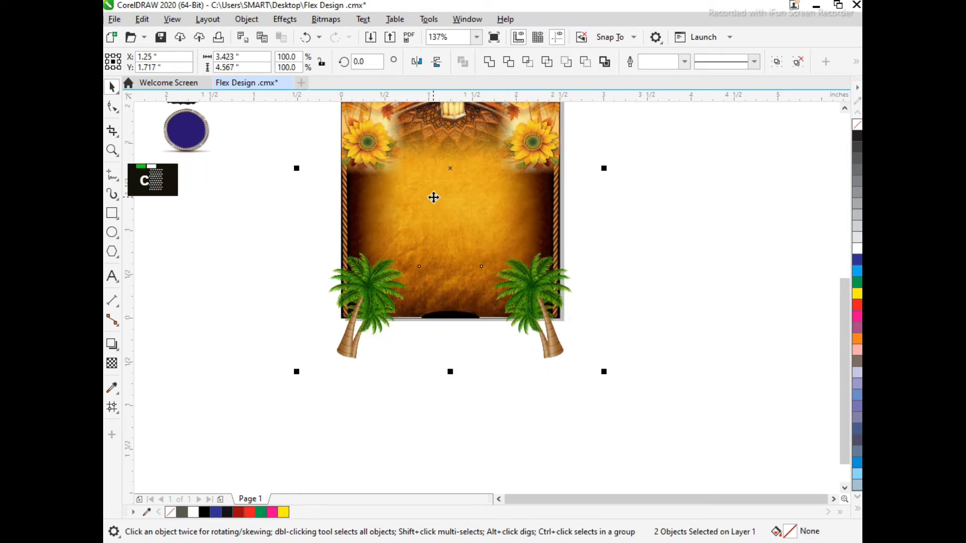
# PowerClip the grouped palm trees inside the page rectangle.
pyautogui.rightClick(391, 281)
pyautogui.click(420, 312)
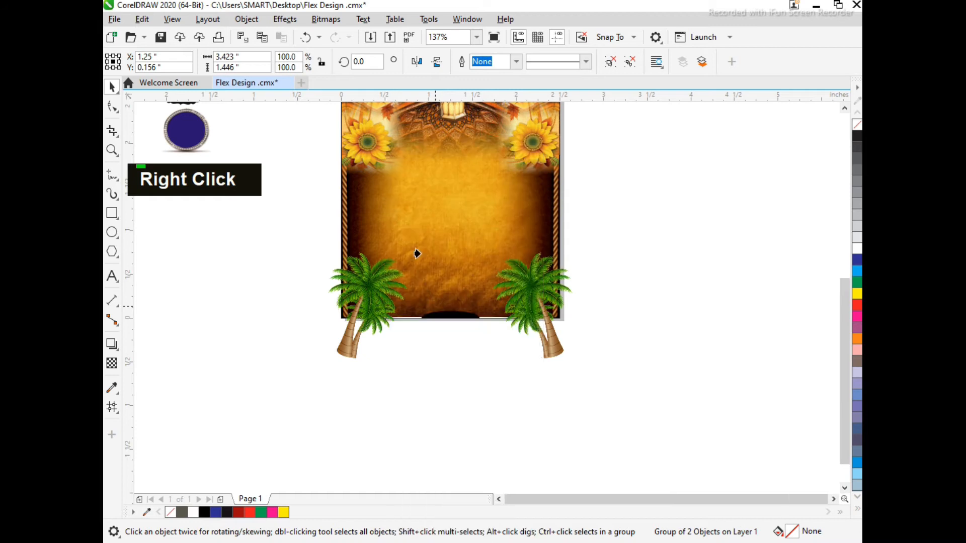
pyautogui.click(411, 235)
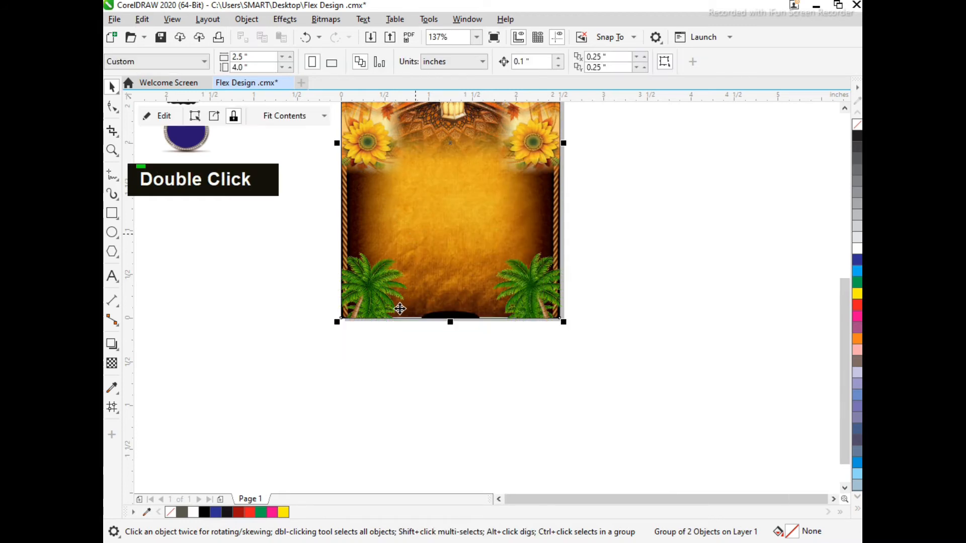
# Try the Multiply and Screen merge modes on the clipped palm group and set it to Overlay.
pyautogui.keyDown('alt'); pyautogui.click(383, 287); pyautogui.keyUp('alt')
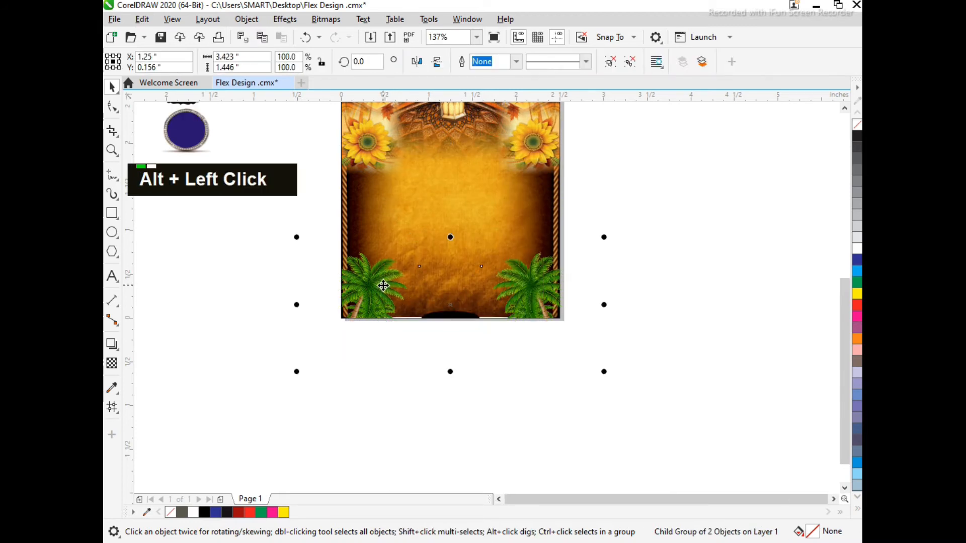
pyautogui.click(112, 364)
pyautogui.click(280, 61)
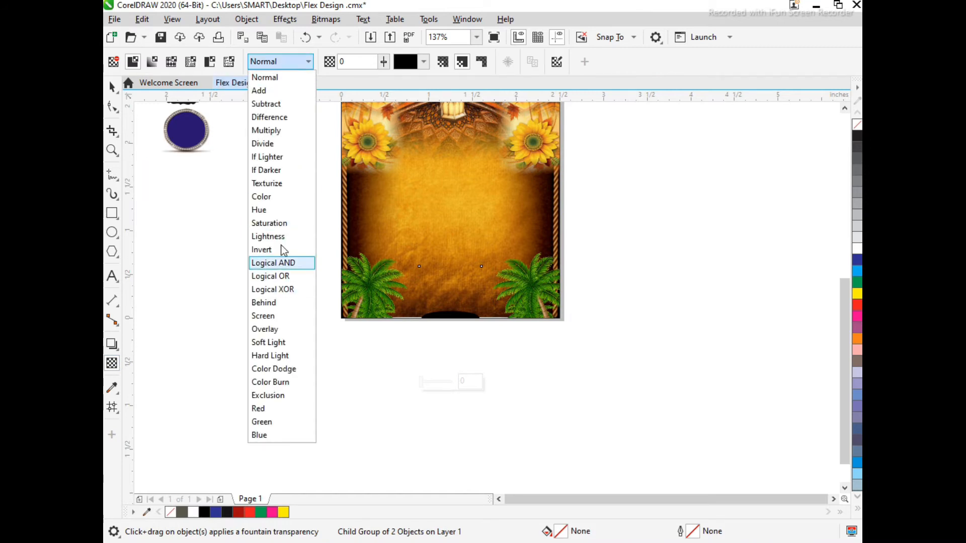
pyautogui.click(274, 130)
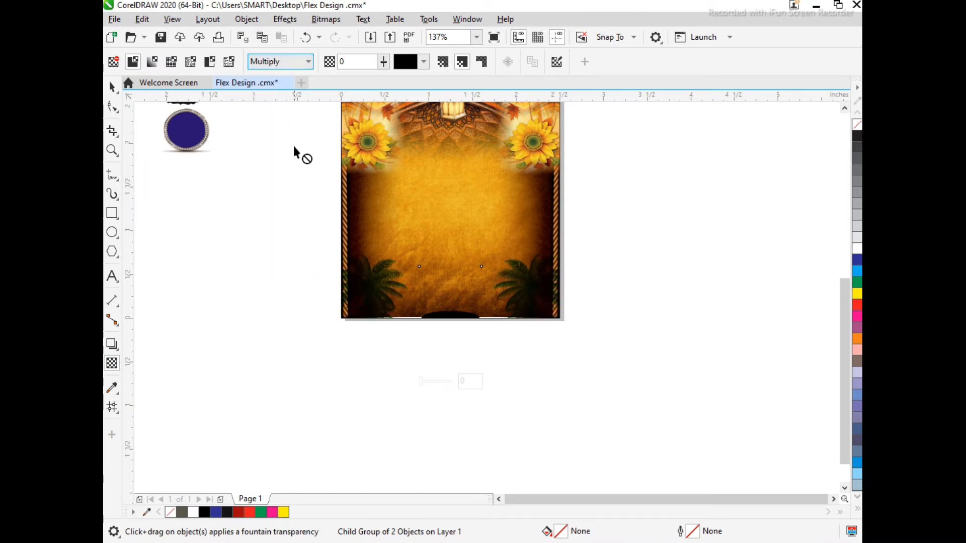
pyautogui.click(278, 61)
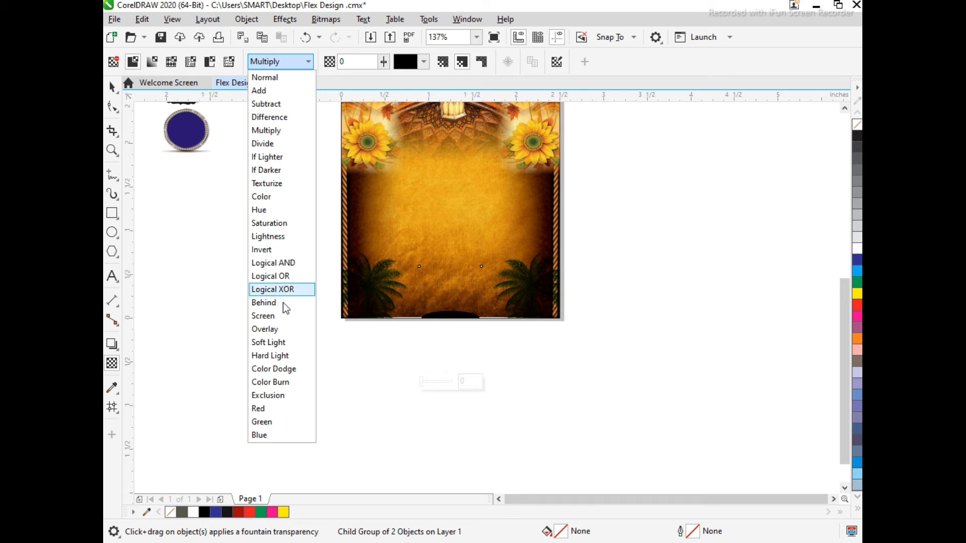
pyautogui.click(280, 315)
pyautogui.click(281, 61)
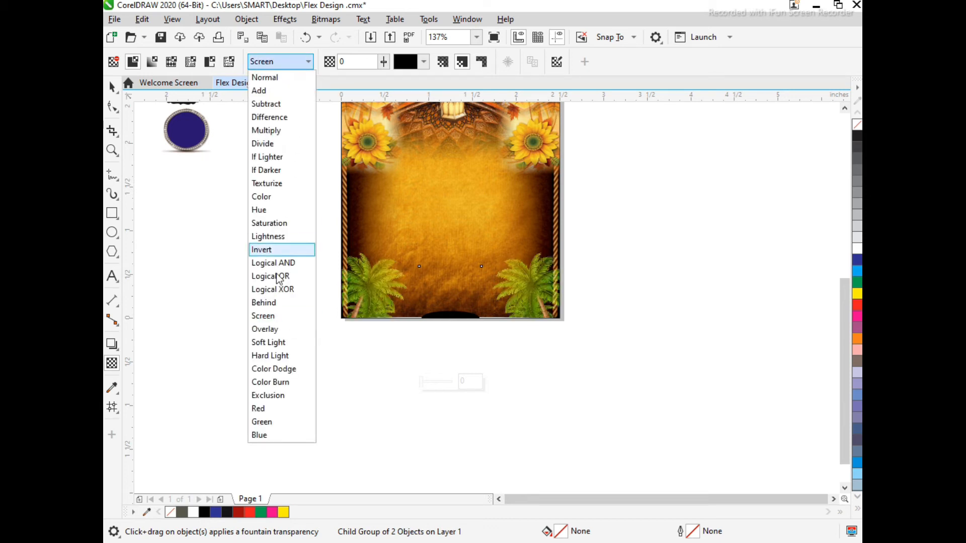
pyautogui.click(275, 331)
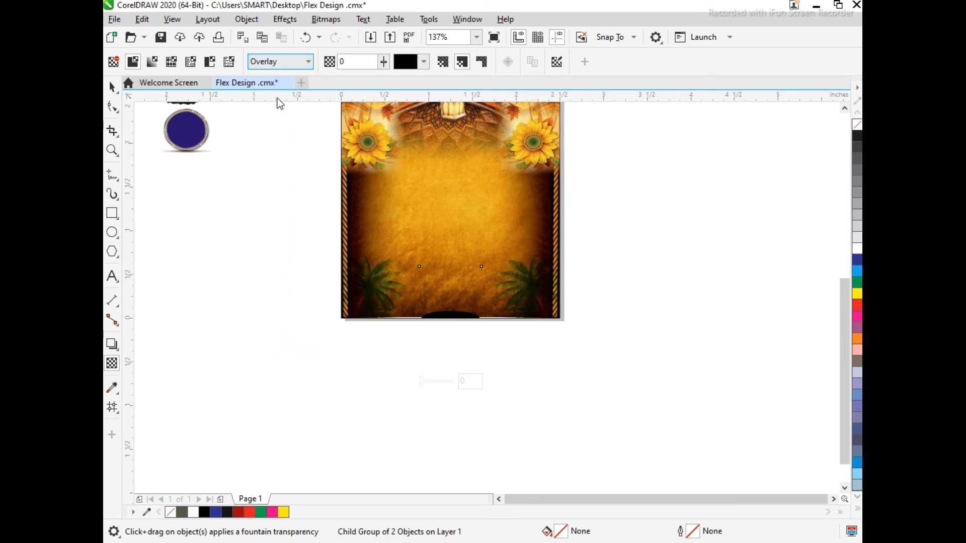
# Try the Soft Light and Hard Light merge modes on the palm group and return it to Overlay.
pyautogui.click(279, 61)
pyautogui.click(279, 342)
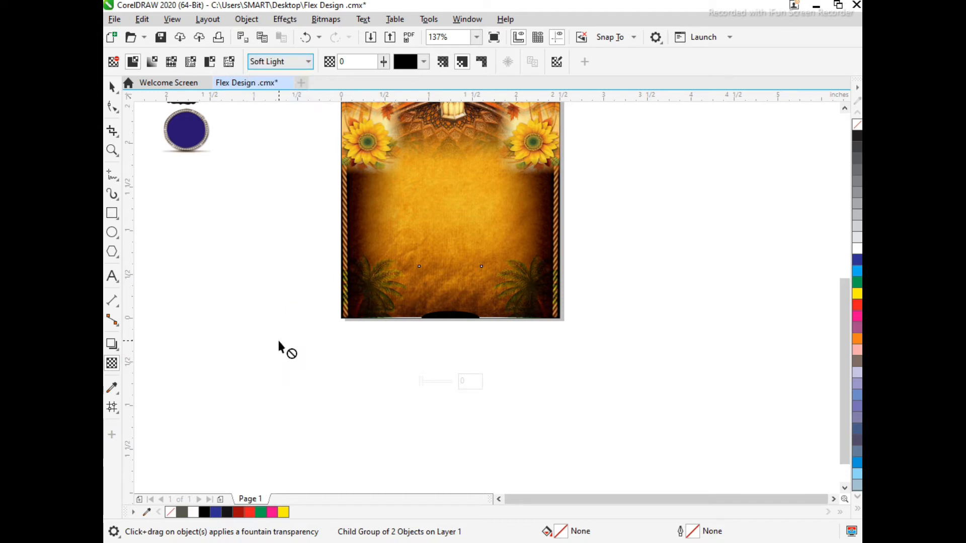
pyautogui.click(281, 62)
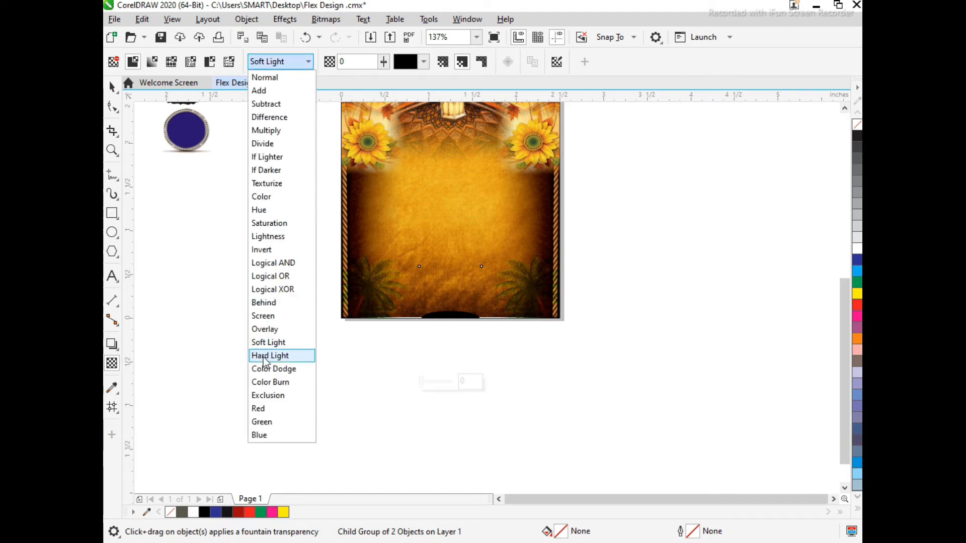
pyautogui.click(272, 354)
pyautogui.click(308, 61)
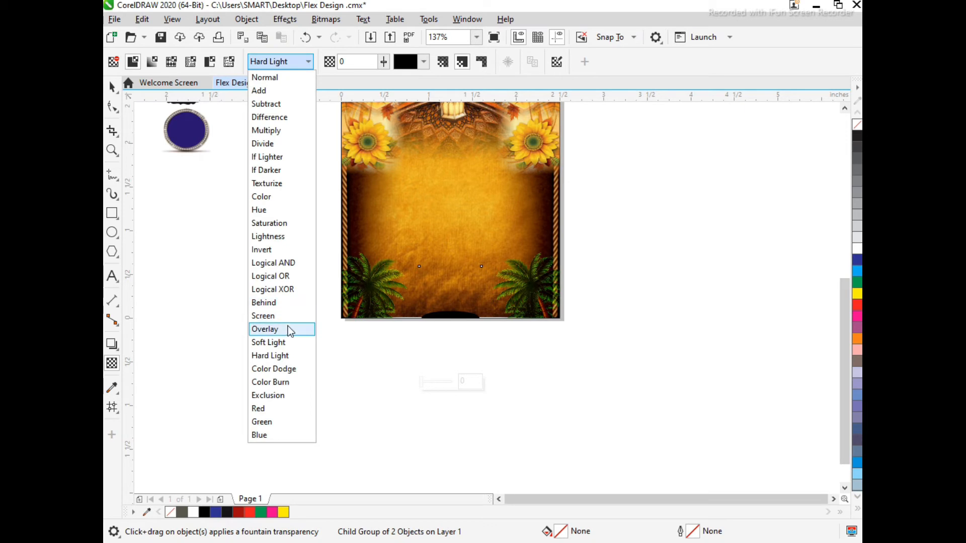
pyautogui.click(288, 327)
pyautogui.click(114, 90)
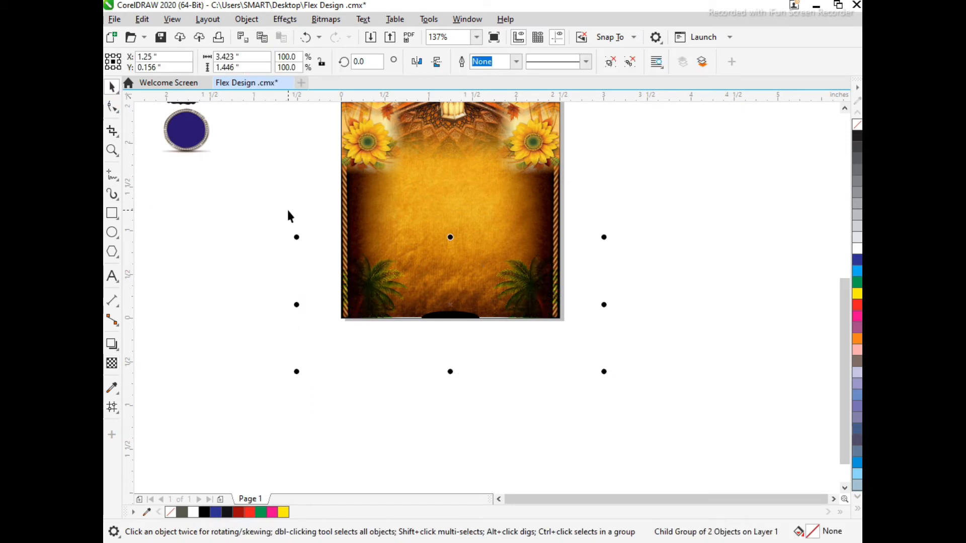
pyautogui.click(288, 210)
# Open the page rectangle's PowerClip contents for editing and send the grouped rope-edged strips to the back.
pyautogui.press('F2')
pyautogui.moveTo(344, 277); pyautogui.dragTo(545, 343)
pyautogui.keyDown('ctrl'); pyautogui.click(506, 256); pyautogui.keyUp('ctrl')
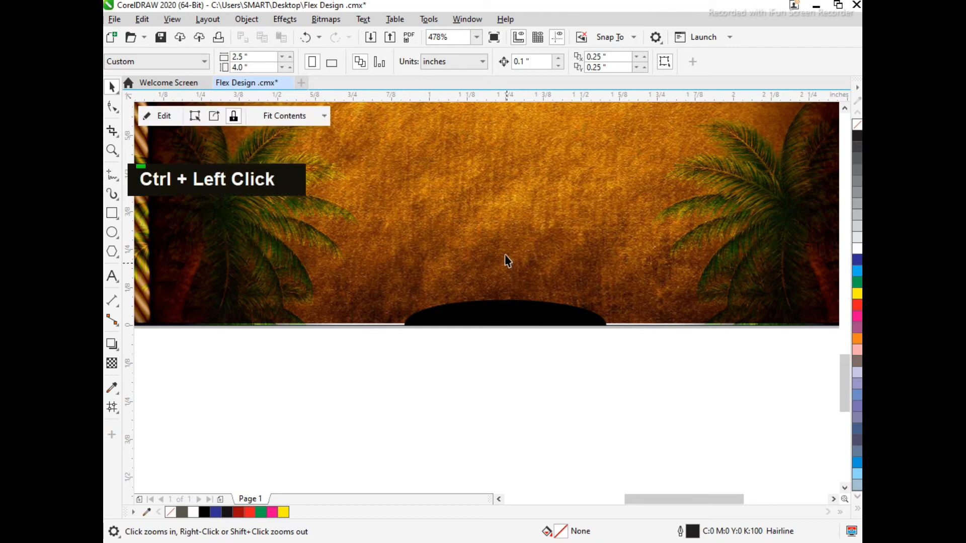
pyautogui.keyDown('alt'); pyautogui.click(497, 230); pyautogui.keyUp('alt')
pyautogui.click(517, 325)
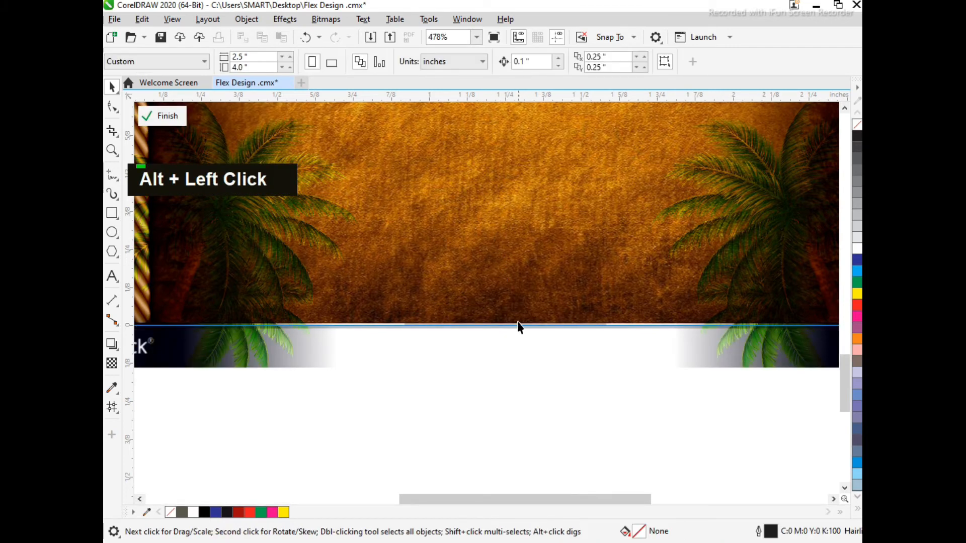
pyautogui.press('F3')
pyautogui.click(502, 229)
pyautogui.press('F3')
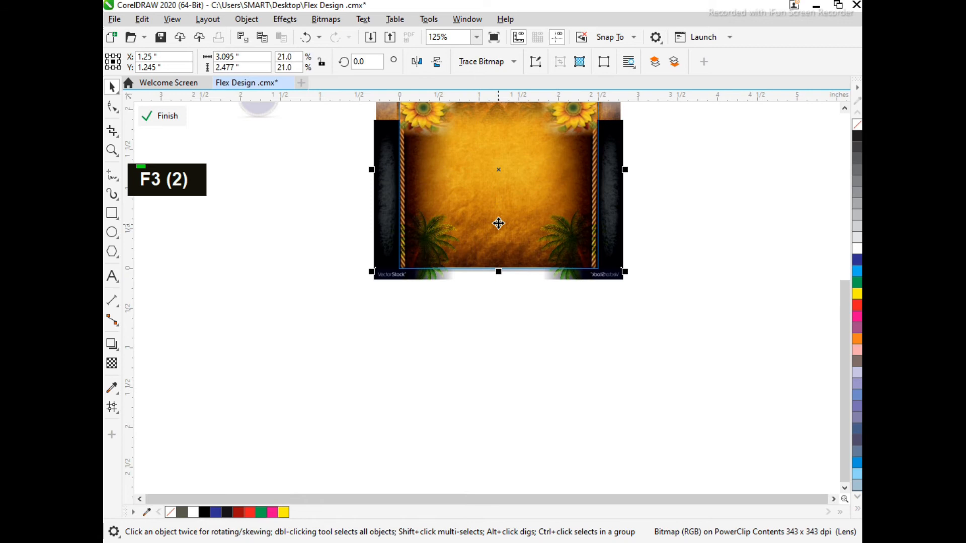
pyautogui.click(489, 118)
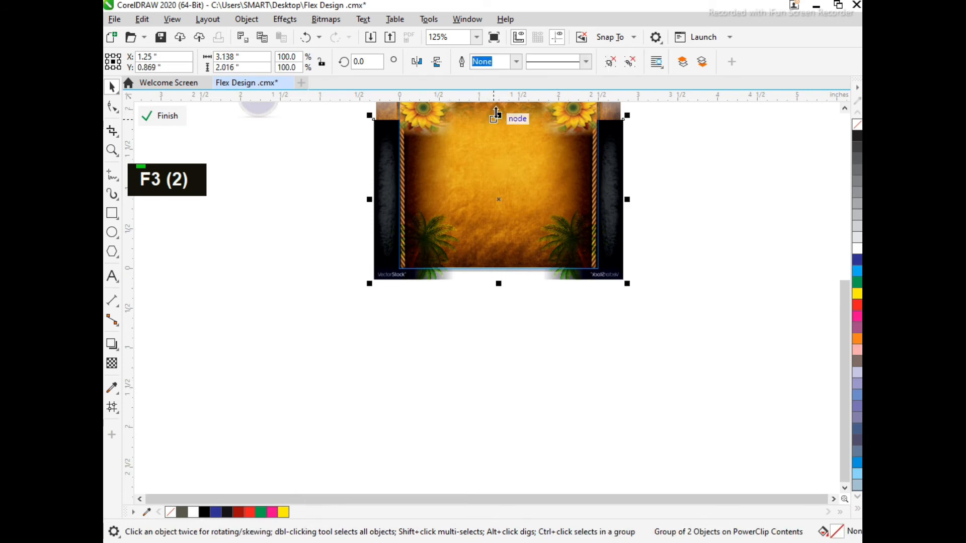
pyautogui.press('shift')
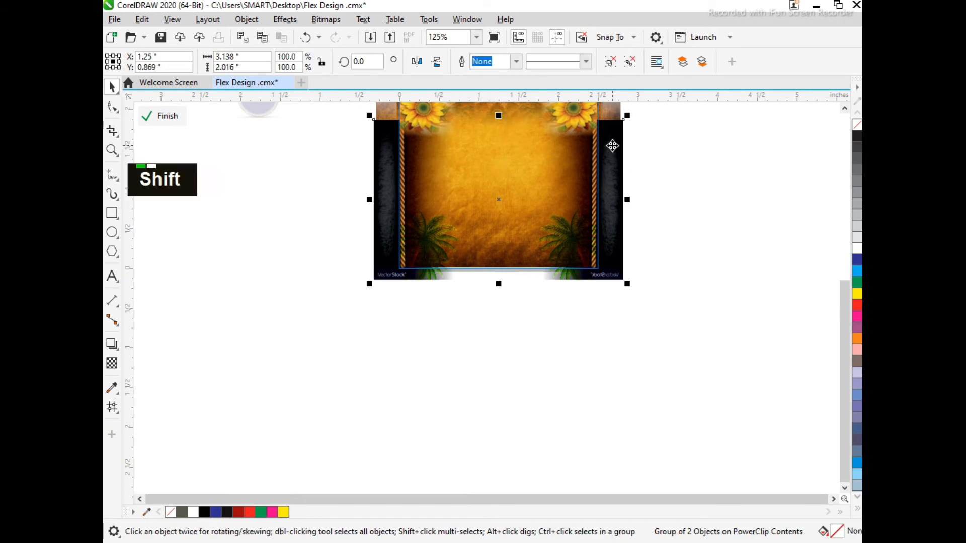
pyautogui.hotkey('shift', 'pagedown')
# Shift the gold texture down to Y 1.22 inches over the page's bottom gap and bring the rope-edged strips back to the front.
pyautogui.doubleClick(520, 176)
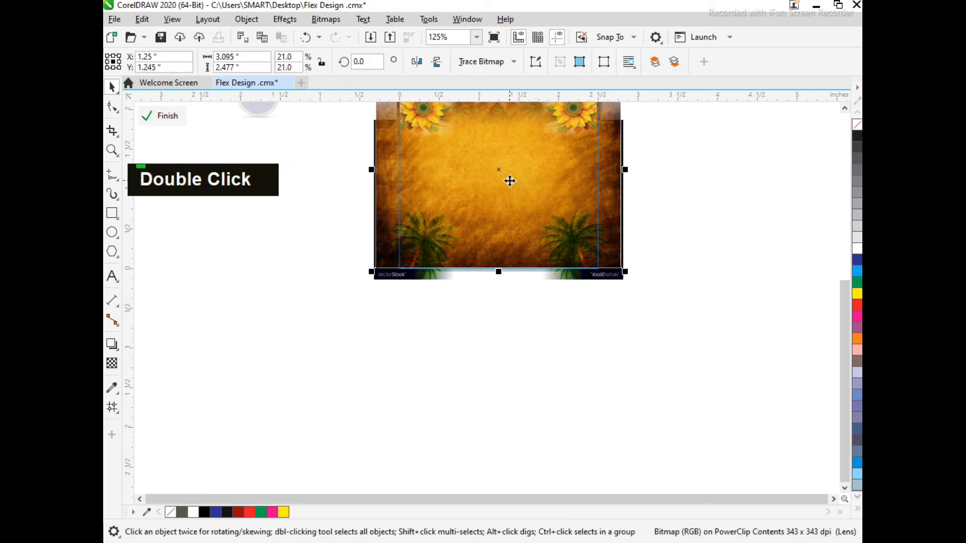
pyautogui.keyDown('ctrl'); pyautogui.click(645, 194); pyautogui.keyUp('ctrl')
pyautogui.click(610, 277)
pyautogui.moveTo(638, 194); pyautogui.dragTo(689, 180)
pyautogui.hotkey('shift', 'pageup')
pyautogui.hotkey('shift', 'pageup')
pyautogui.keyDown('ctrl'); pyautogui.click(676, 140); pyautogui.keyUp('ctrl')
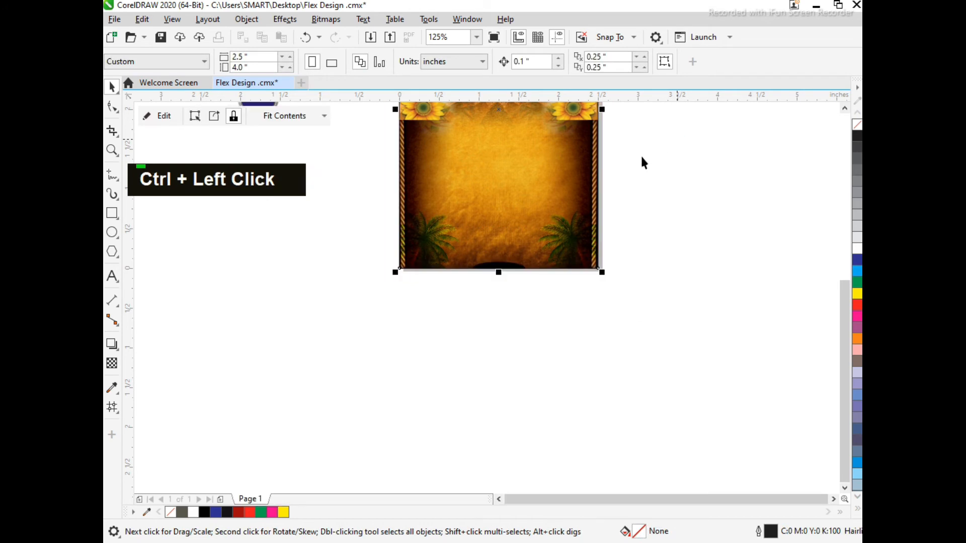
# Bring the right and left sunflower pictures back to the front, above the rope-edged strips.
pyautogui.keyDown('alt'); pyautogui.click(585, 119); pyautogui.keyUp('alt')
pyautogui.hotkey('shift', 'pageup')
pyautogui.keyDown('alt'); pyautogui.click(423, 114); pyautogui.keyUp('alt')
pyautogui.press('F4')
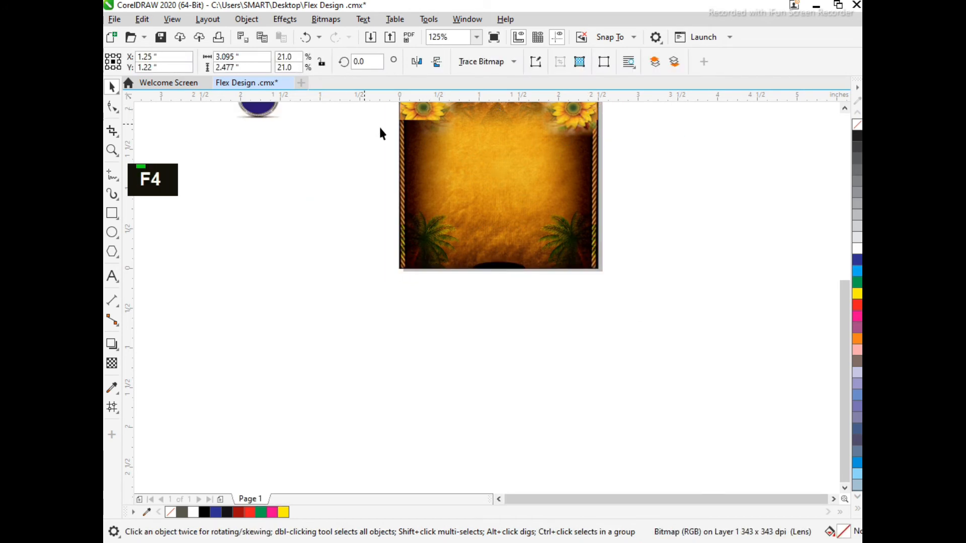
pyautogui.hotkey('shift', 'F4')
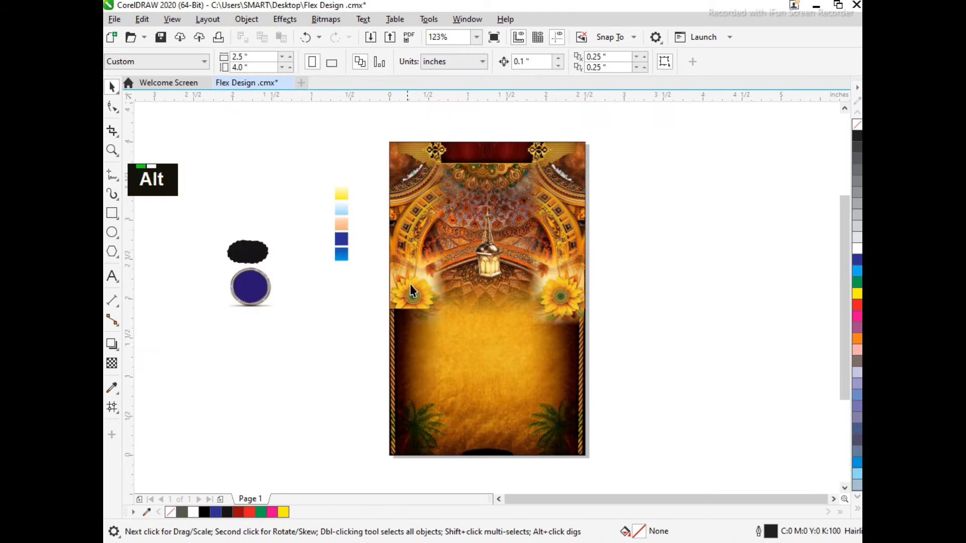
pyautogui.keyDown('alt'); pyautogui.click(412, 285); pyautogui.keyUp('alt')
pyautogui.hotkey('shift', 'pageup')
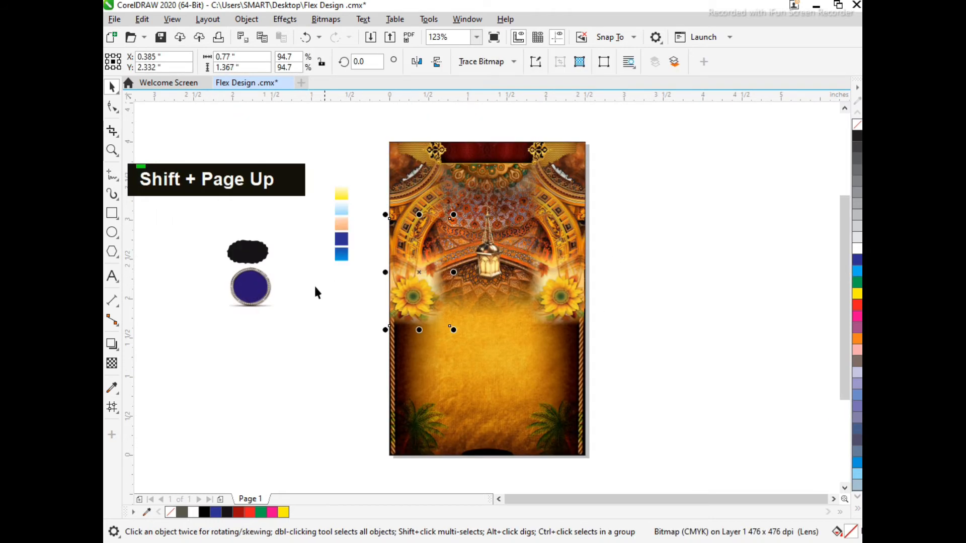
# Enlarge the black arched shape to about 1.84 × 0.233 inches and align it to the page rectangle's bottom centre.
pyautogui.moveTo(375, 427); pyautogui.dragTo(629, 486)
pyautogui.press('F2')
pyautogui.press('F2')
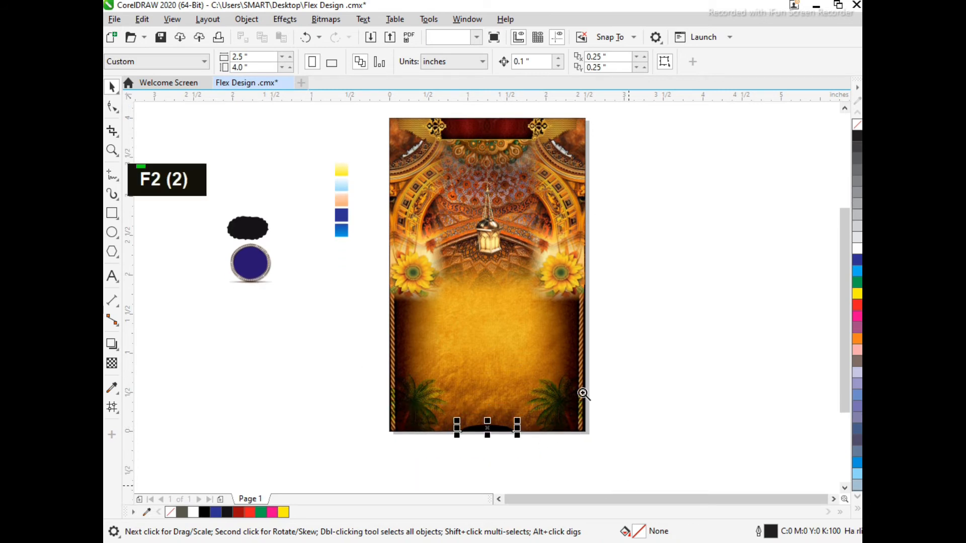
pyautogui.click(582, 393)
pyautogui.moveTo(550, 325); pyautogui.dragTo(678, 288)
pyautogui.keyDown('shift'); pyautogui.click(544, 216); pyautogui.keyUp('shift')
pyautogui.press('b')
pyautogui.keyDown('shift'); pyautogui.click(673, 303); pyautogui.keyUp('shift')
pyautogui.keyDown('shift'); pyautogui.click(532, 238); pyautogui.keyUp('shift')
pyautogui.press('b')
pyautogui.press('c')
pyautogui.keyDown('shift'); pyautogui.click(532, 239); pyautogui.keyUp('shift')
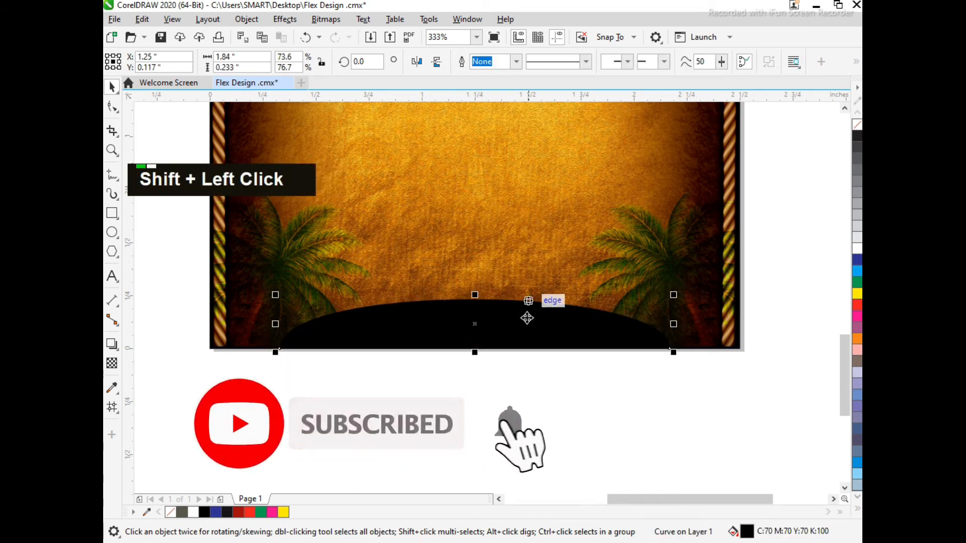
pyautogui.doubleClick(466, 338)
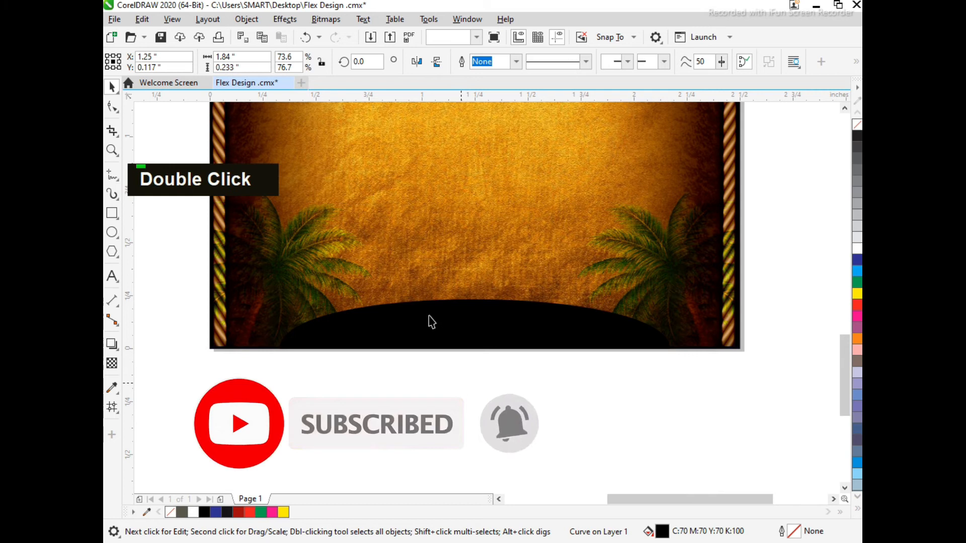
# Duplicate the black arched shape slightly below itself, with the copy at Y 0.094 inches.
pyautogui.press('F2')
pyautogui.moveTo(255, 278); pyautogui.dragTo(717, 403)
pyautogui.moveTo(410, 275); pyautogui.dragTo(412, 280)
pyautogui.keyDown('ctrl'); pyautogui.rightClick(411, 280); pyautogui.keyUp('ctrl')
pyautogui.press('F4')
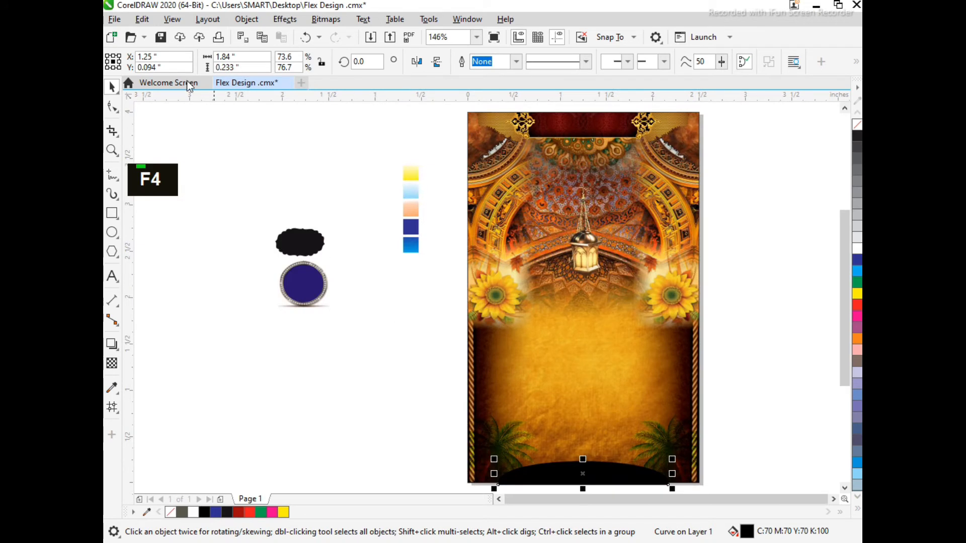
# Copy the outline and fill properties of the blue gradient swatch onto the duplicated arch.
pyautogui.click(144, 17)
pyautogui.click(165, 118)
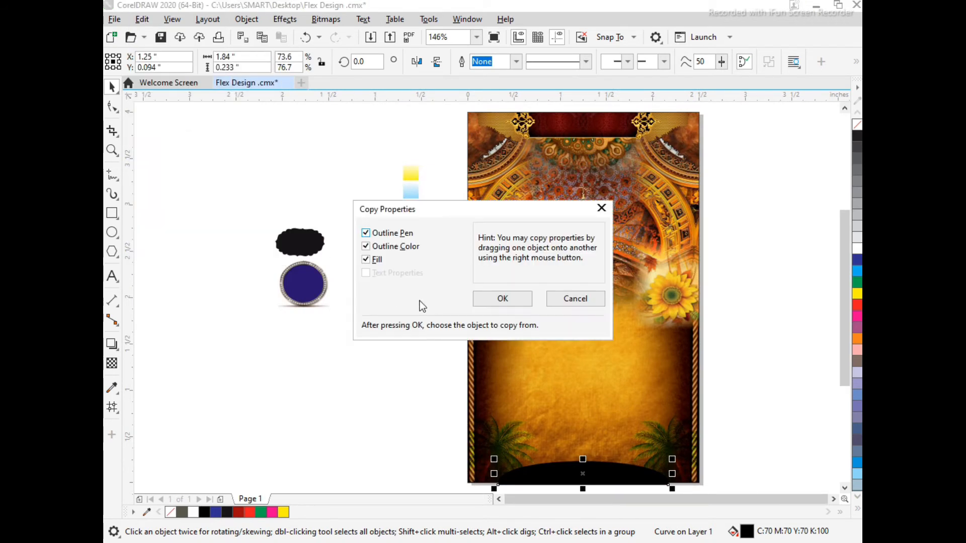
pyautogui.click(503, 299)
pyautogui.click(410, 244)
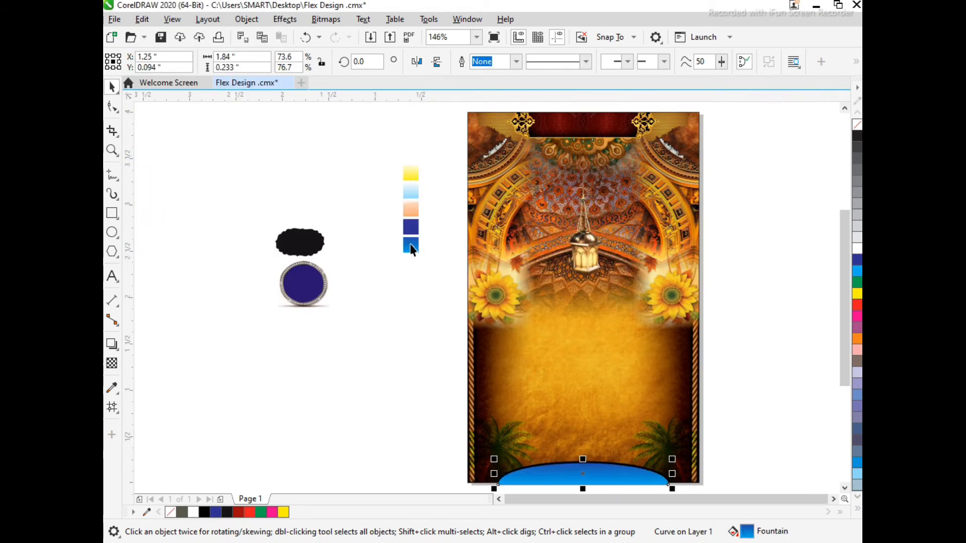
# Group the blue and black arches and PowerClip the group inside the page rectangle.
pyautogui.press('F2')
pyautogui.moveTo(482, 445); pyautogui.dragTo(722, 477)
pyautogui.moveTo(707, 378); pyautogui.dragTo(188, 188)
pyautogui.hotkey('ctrl', 'g')
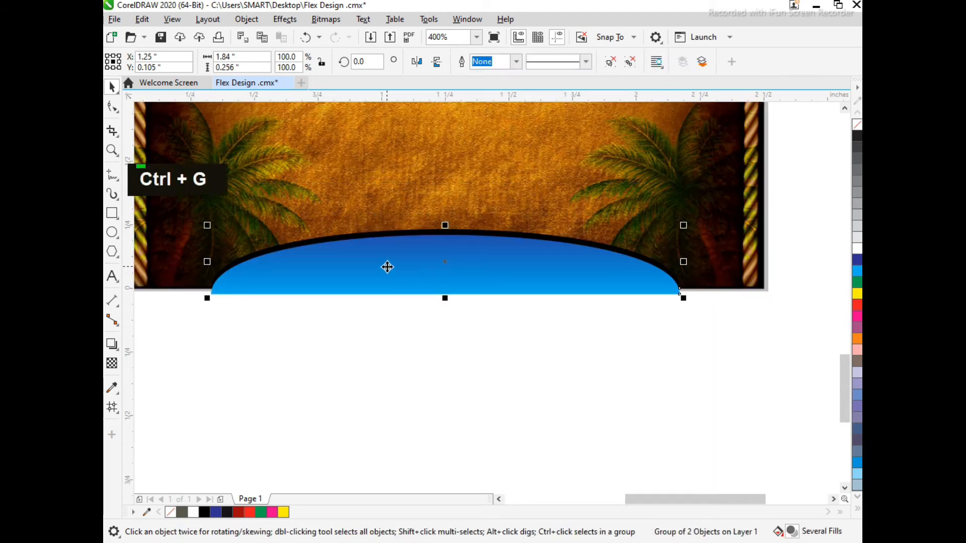
pyautogui.rightClick(389, 264)
pyautogui.click(444, 313)
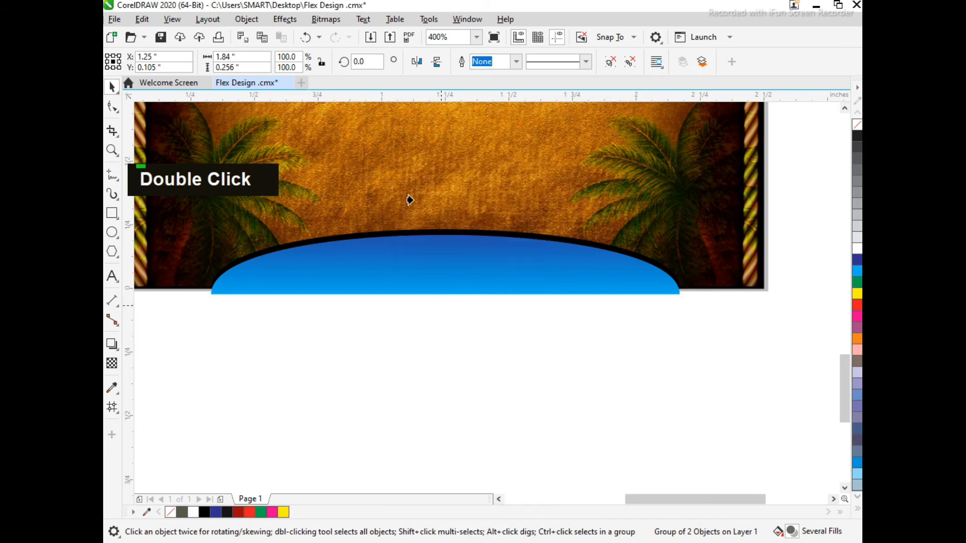
pyautogui.click(409, 200)
pyautogui.press('F4')
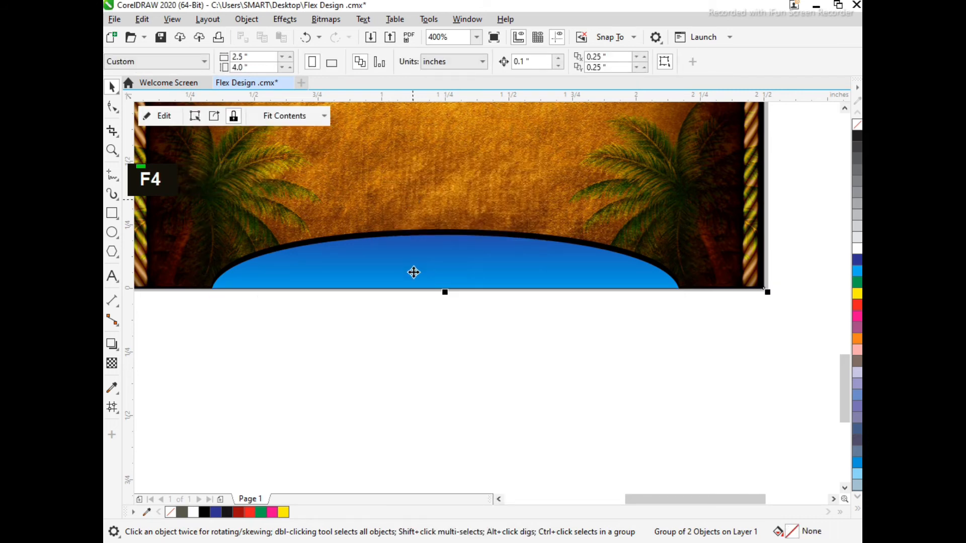
# Draw an ellipse of about 0.436 × 0.411 inches over the dark blue disc inside the jewelled round frame.
pyautogui.click(302, 284)
pyautogui.moveTo(302, 283); pyautogui.dragTo(382, 309)
pyautogui.press('F2')
pyautogui.moveTo(339, 282); pyautogui.dragTo(471, 343)
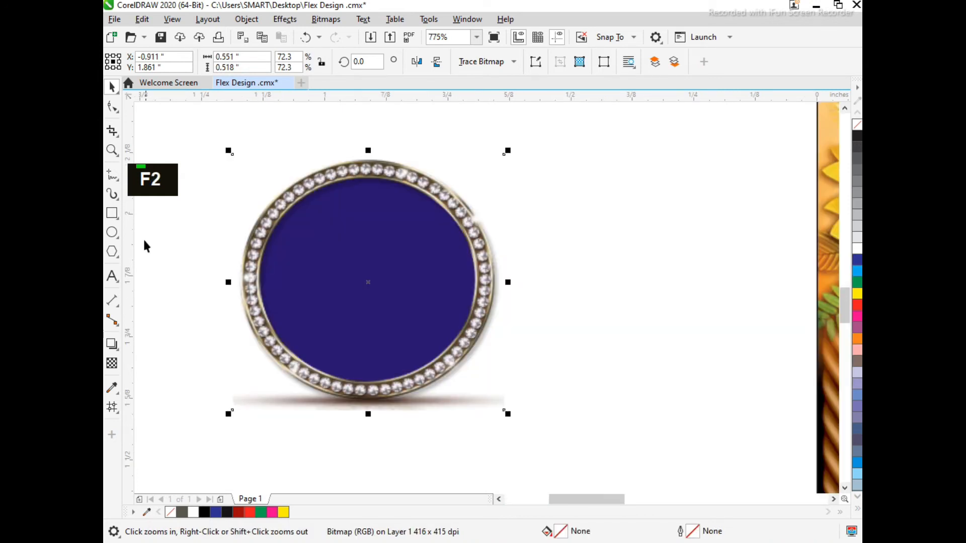
pyautogui.click(112, 233)
pyautogui.moveTo(267, 189); pyautogui.dragTo(471, 382)
pyautogui.hotkey('ctrl', 'space')
pyautogui.moveTo(265, 186); pyautogui.dragTo(258, 172)
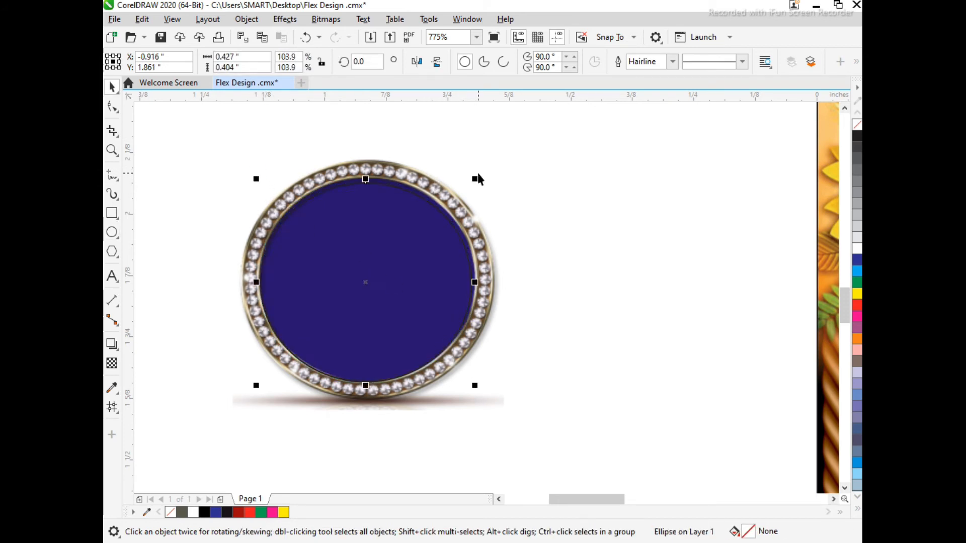
pyautogui.moveTo(474, 177); pyautogui.dragTo(479, 168)
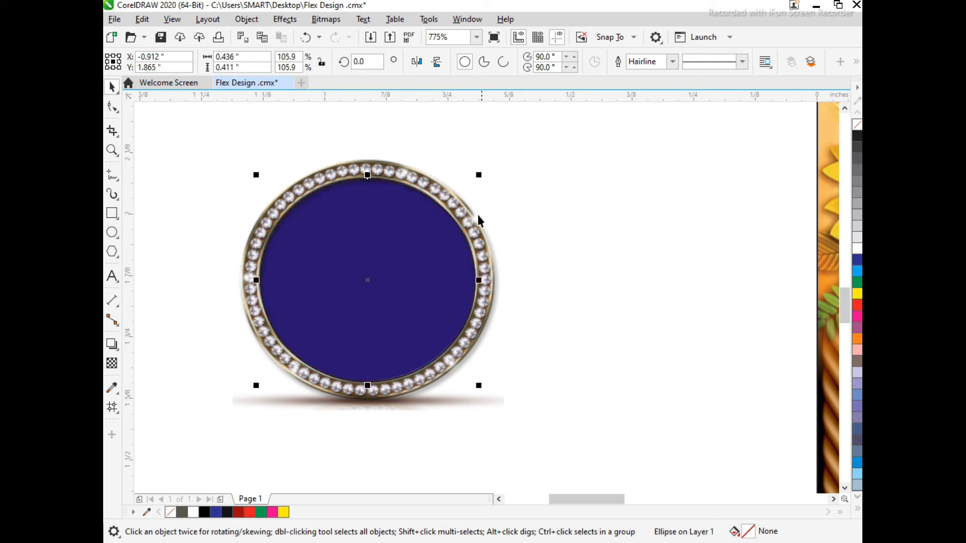
# Copy the outline and fill properties of the peach gradient swatch onto the new ellipse.
pyautogui.press('F3')
pyautogui.press('F3')
pyautogui.hotkey('alt', 'e')
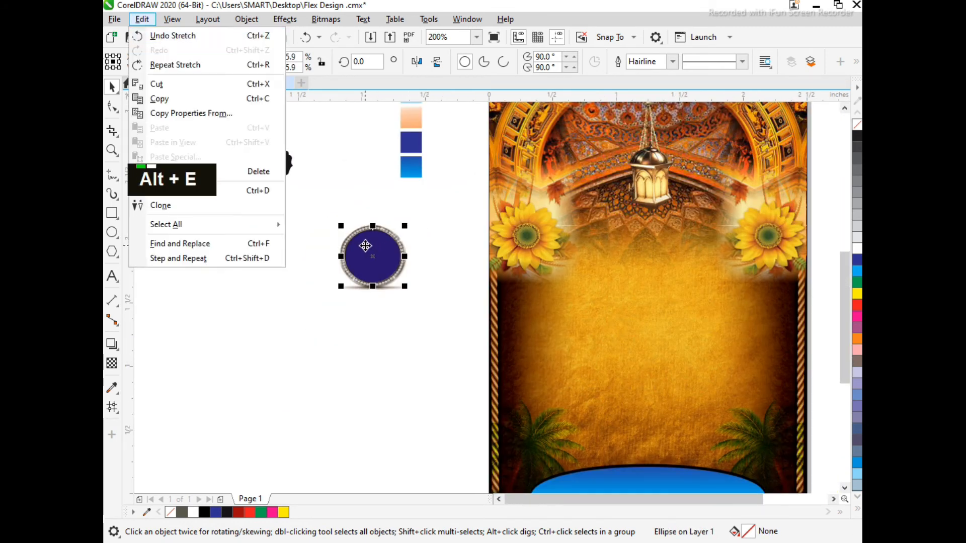
pyautogui.press('m')
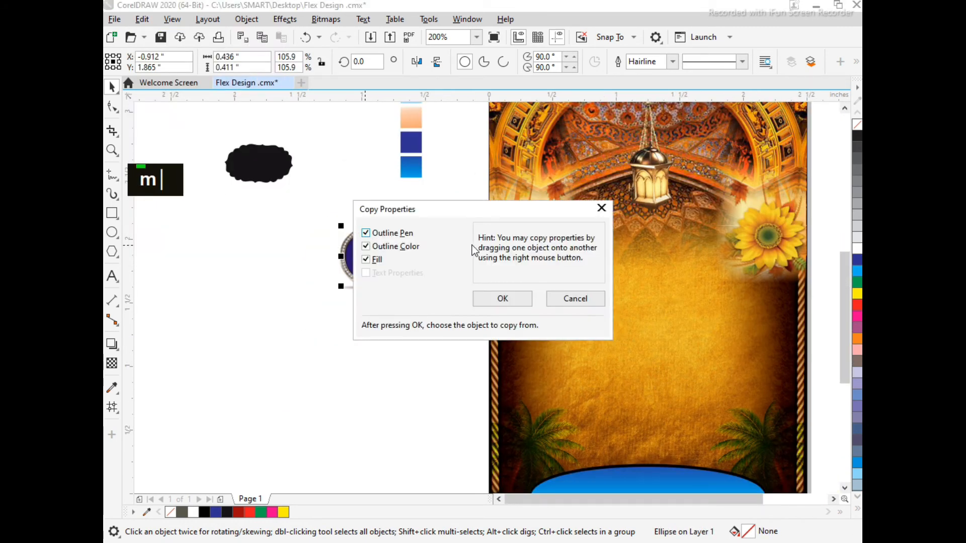
pyautogui.click(502, 299)
pyautogui.click(404, 118)
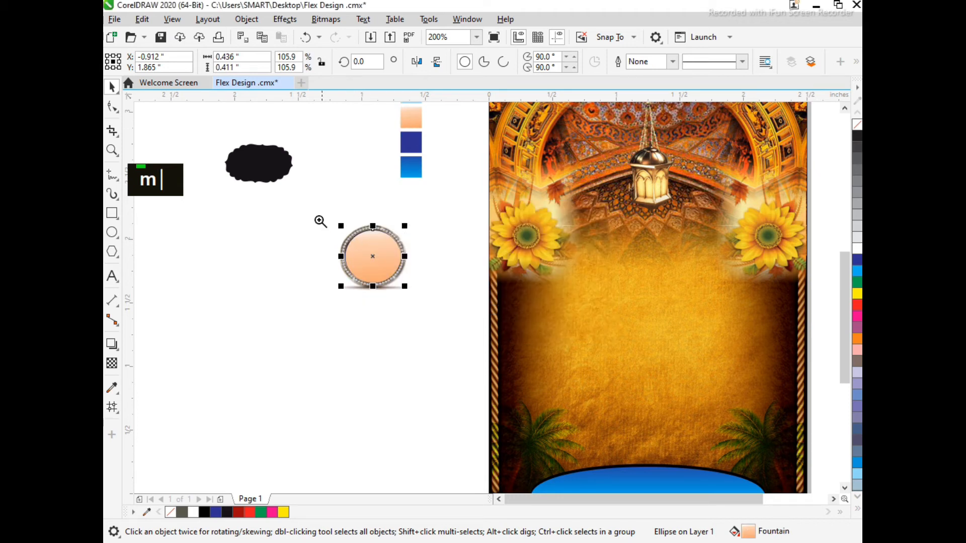
# Enlarge the peach ellipse to about 0.439 × 0.415 inches and group it with the jewelled frame.
pyautogui.press('F2')
pyautogui.moveTo(323, 221); pyautogui.dragTo(458, 280)
pyautogui.moveTo(245, 188); pyautogui.dragTo(244, 186)
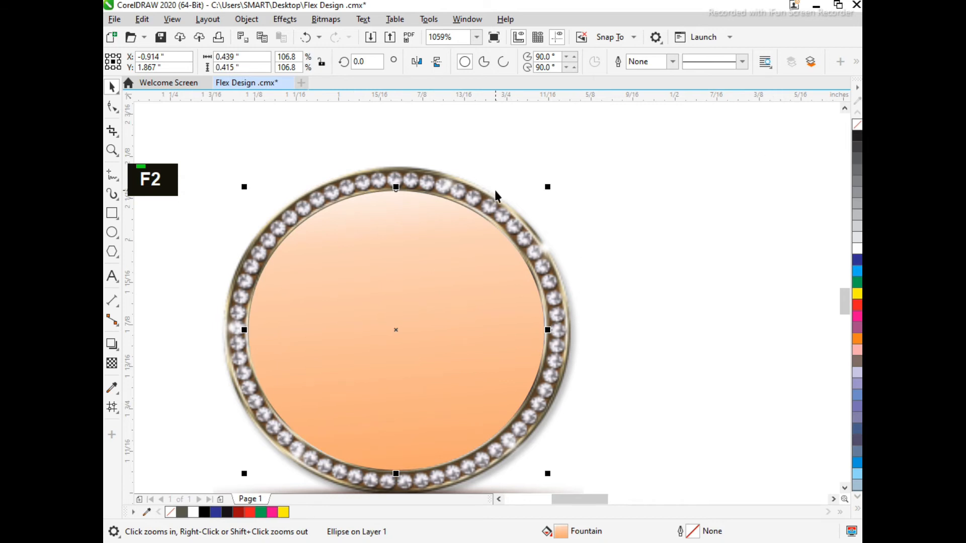
pyautogui.press('F3')
pyautogui.press('F3')
pyautogui.press('F3')
pyautogui.hotkey('ctrl', 'g')
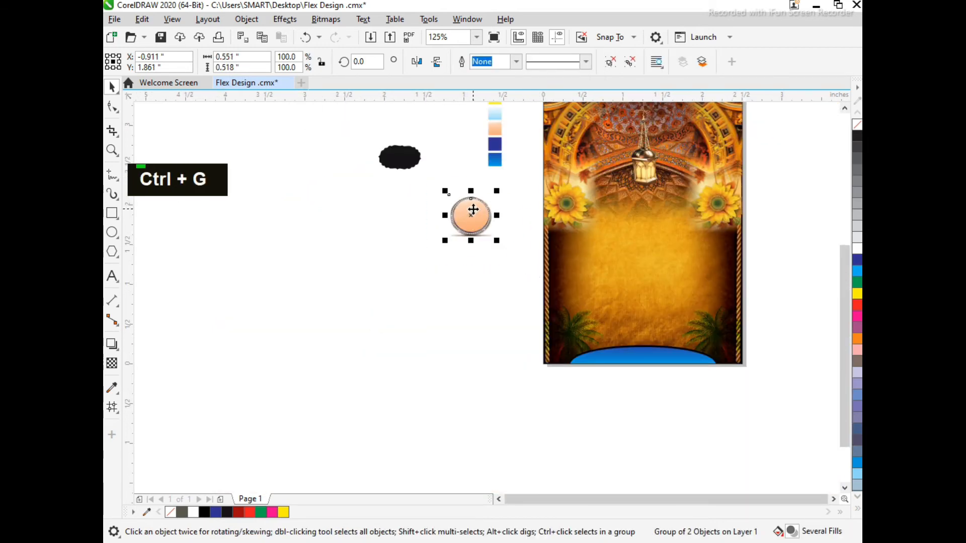
# Enlarge the jewelled circle to about 1.165 inches high over the left sunflower and duplicate it horizontally on the right.
pyautogui.moveTo(470, 215); pyautogui.dragTo(594, 176)
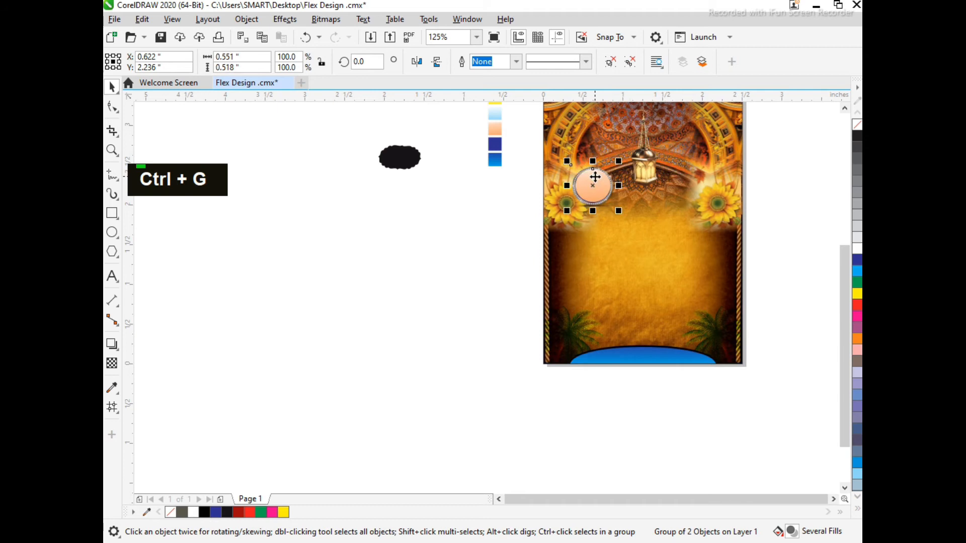
pyautogui.press('F4')
pyautogui.moveTo(554, 250); pyautogui.dragTo(584, 217)
pyautogui.moveTo(550, 252); pyautogui.dragTo(578, 222)
pyautogui.moveTo(579, 188); pyautogui.dragTo(584, 182)
pyautogui.moveTo(539, 236); pyautogui.dragTo(642, 273)
pyautogui.keyDown('ctrl'); pyautogui.rightClick(643, 273); pyautogui.keyUp('ctrl')
# Group both jewelled circles, centre them horizontally on the page rectangle and ungroup them.
pyautogui.keyDown('shift'); pyautogui.click(552, 258); pyautogui.keyUp('shift')
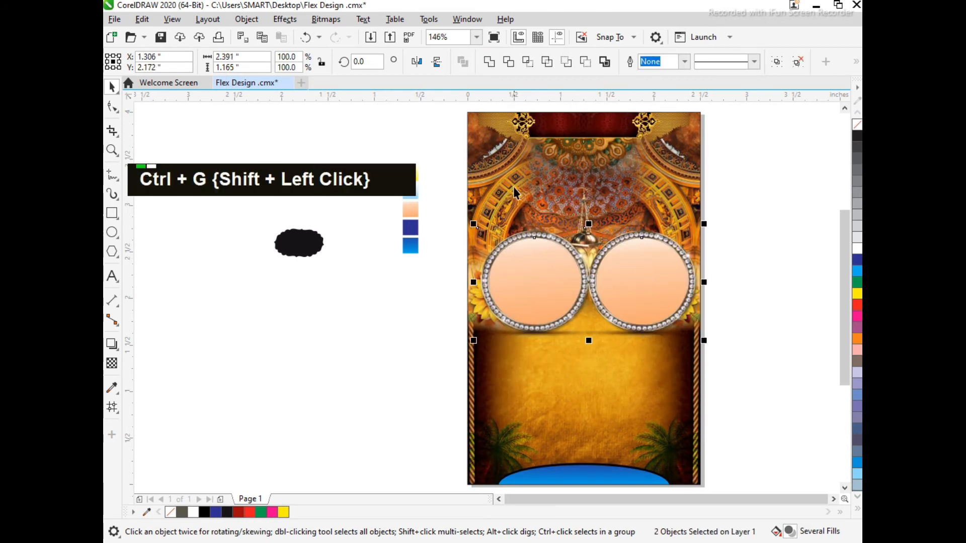
pyautogui.hotkey('ctrl', 'g')
pyautogui.keyDown('shift'); pyautogui.click(586, 253); pyautogui.keyUp('shift')
pyautogui.press('c')
pyautogui.keyDown('shift'); pyautogui.click(586, 253); pyautogui.keyUp('shift')
pyautogui.hotkey('ctrl', 'u')
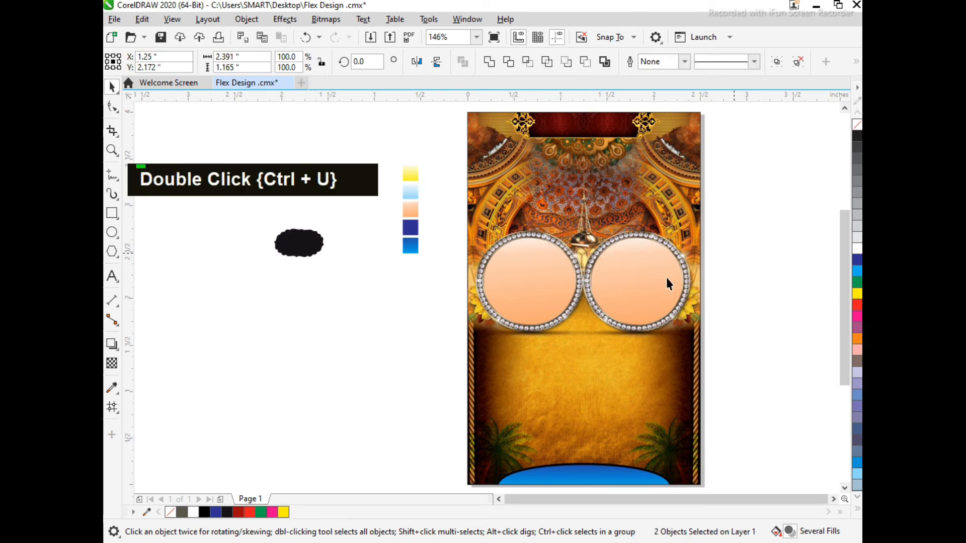
# Reduce the right jewelled circle to about 1.147 × 1.08 inches and delete the left one.
pyautogui.click(673, 267)
pyautogui.press('Right')
pyautogui.moveTo(709, 224); pyautogui.dragTo(702, 232)
pyautogui.click(557, 276)
pyautogui.press('Delete')
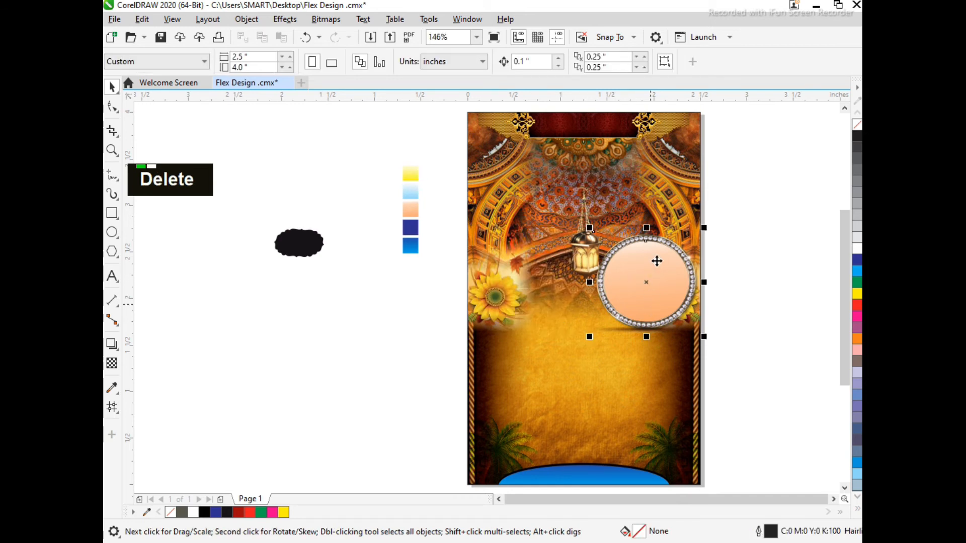
# Align the remaining jewelled circle to the page rectangle's right edge.
pyautogui.moveTo(656, 266); pyautogui.dragTo(523, 282)
pyautogui.hotkey('ctrl', 'z')
pyautogui.keyDown('shift'); pyautogui.click(653, 354); pyautogui.keyUp('shift')
pyautogui.press('r')
pyautogui.keyDown('shift'); pyautogui.click(653, 355); pyautogui.keyUp('shift')
# Duplicate the jewelled circle horizontally and align the copy to the page rectangle's left edge.
pyautogui.keyDown('ctrl'); pyautogui.rightClick(524, 282); pyautogui.keyUp('ctrl')
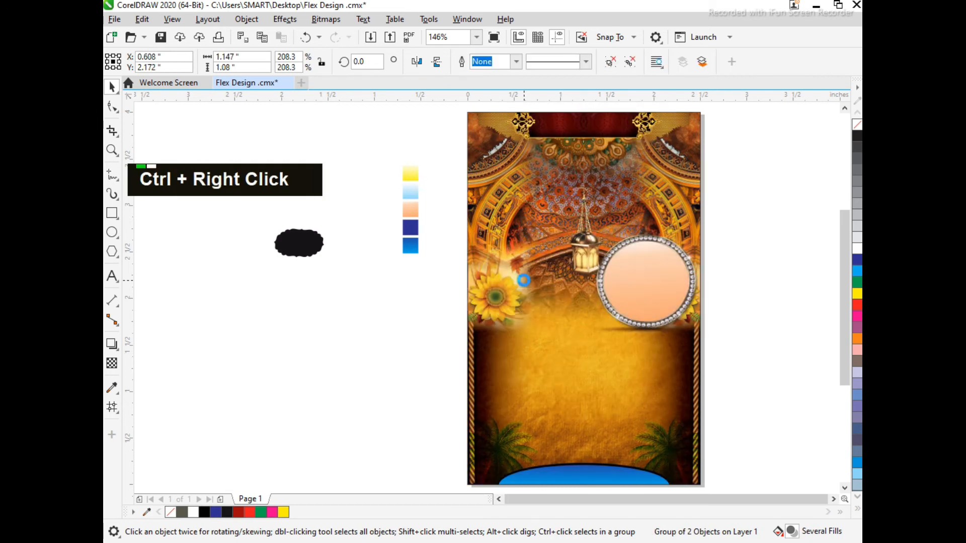
pyautogui.keyDown('shift'); pyautogui.click(560, 371); pyautogui.keyUp('shift')
pyautogui.press('l')
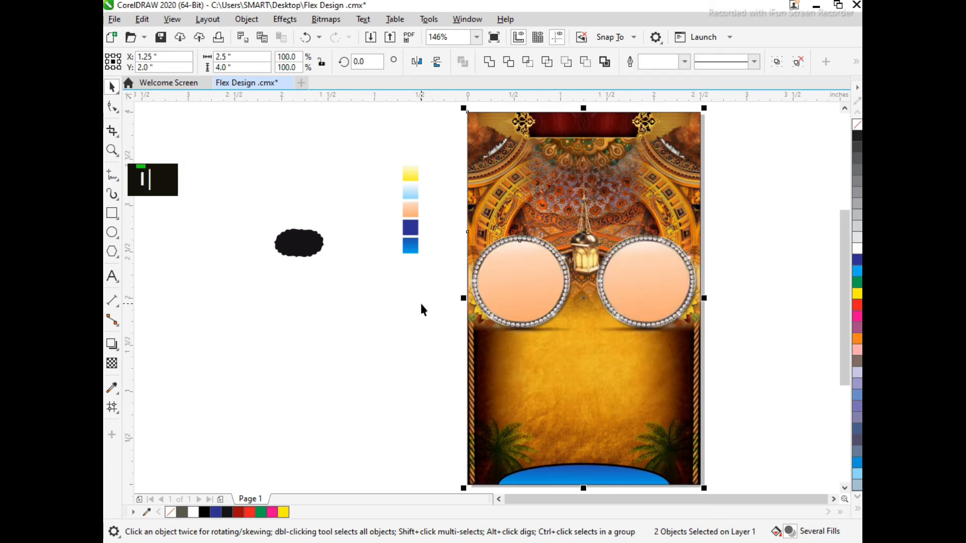
# Lower both jewelled circles together to Y 1.672 inches, below the lantern.
pyautogui.moveTo(463, 375); pyautogui.dragTo(728, 229)
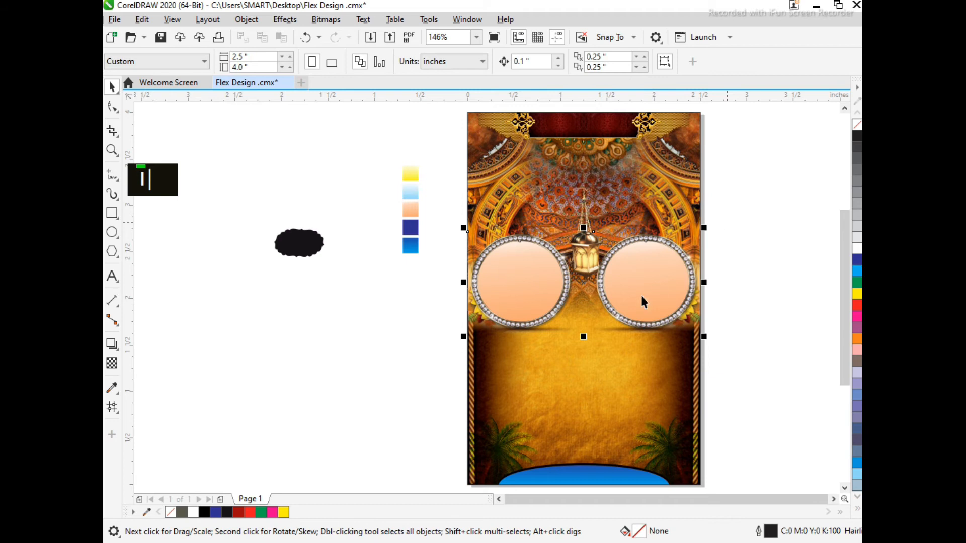
pyautogui.press('p')
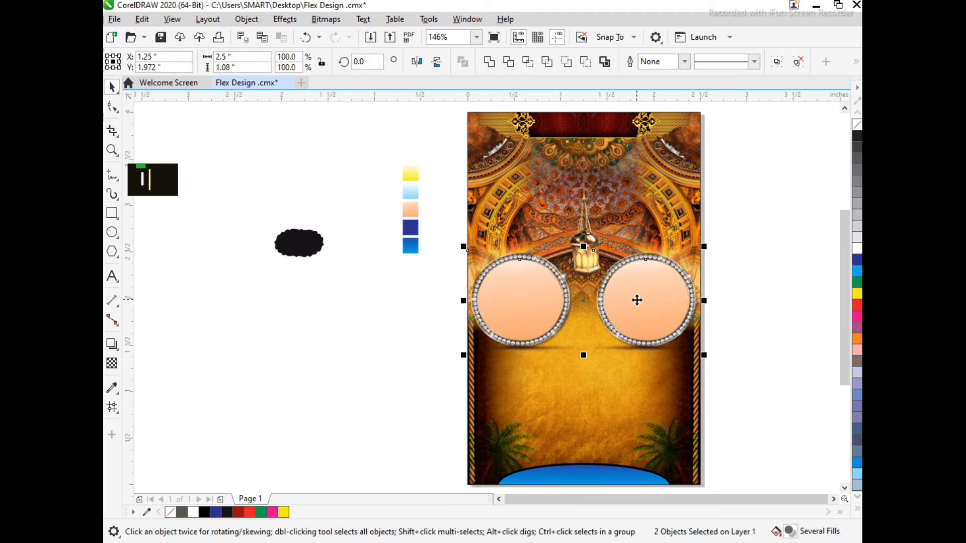
pyautogui.press('Down')
pyautogui.press('Down')
pyautogui.press('Down')
pyautogui.press('Down')
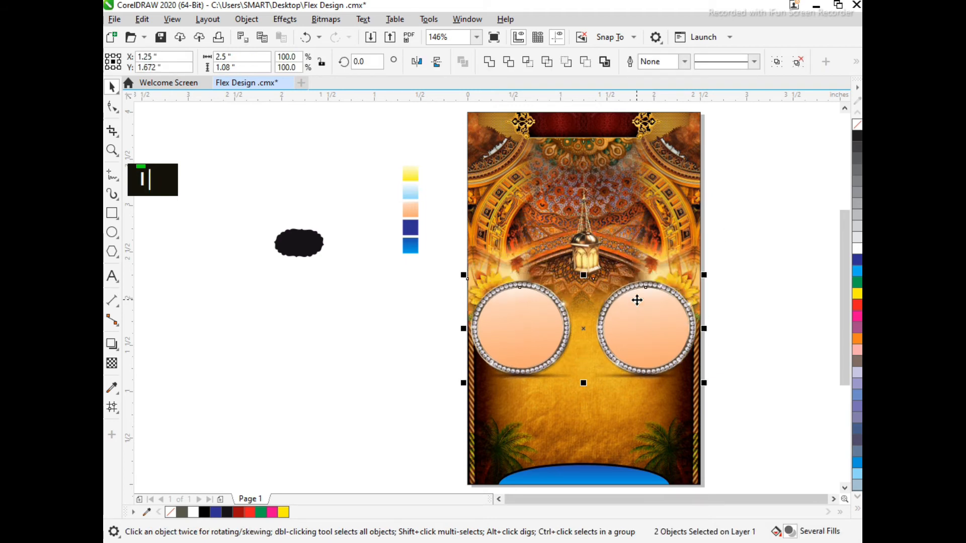
pyautogui.press('Up')
# Duplicate the black scalloped shape slightly above itself, with the copy at Y 2.615 inches.
pyautogui.click(307, 243)
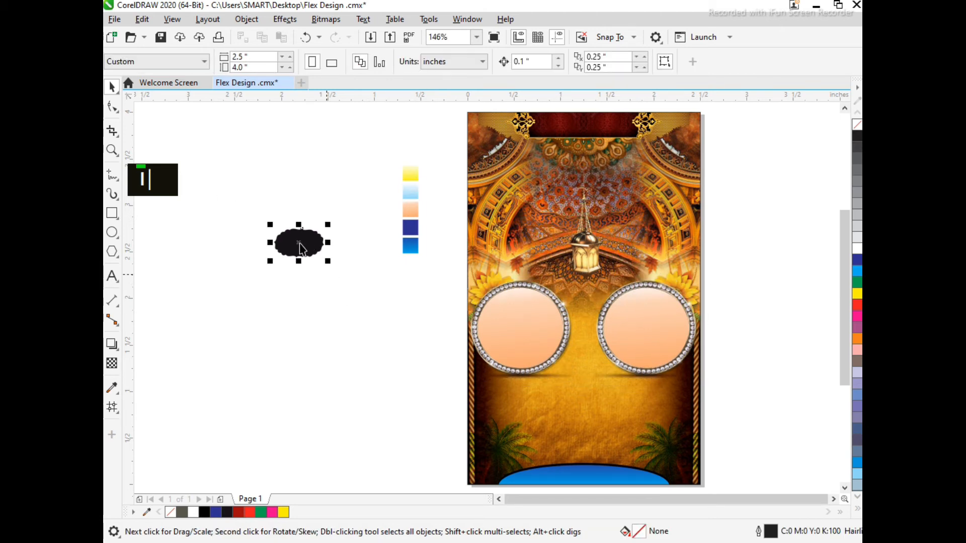
pyautogui.press('F2')
pyautogui.moveTo(255, 216); pyautogui.dragTo(391, 249)
pyautogui.rightClick(390, 249)
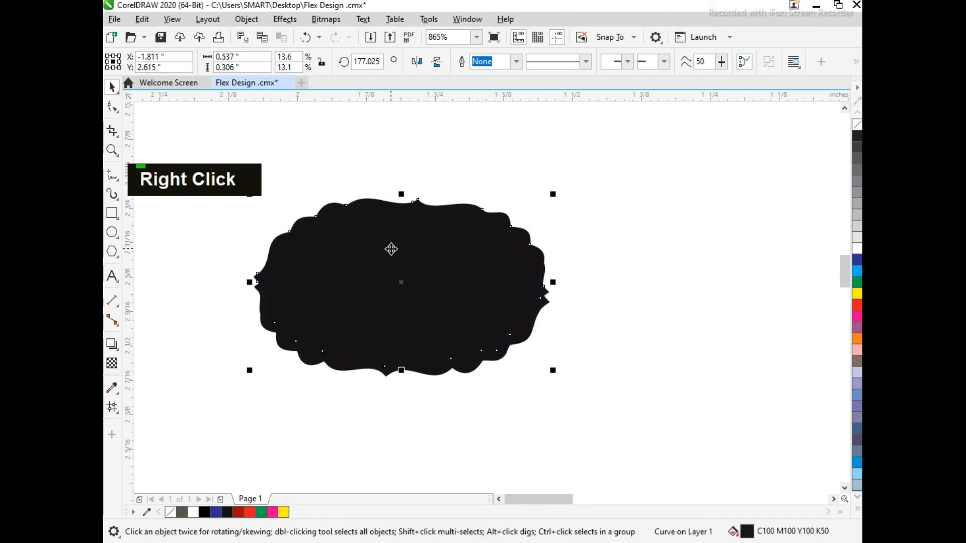
# Copy the yellow gradient swatch's outline and fill onto the duplicated scalloped shape and group it with the black one.
pyautogui.press('F4')
pyautogui.press('e')
pyautogui.press('m')
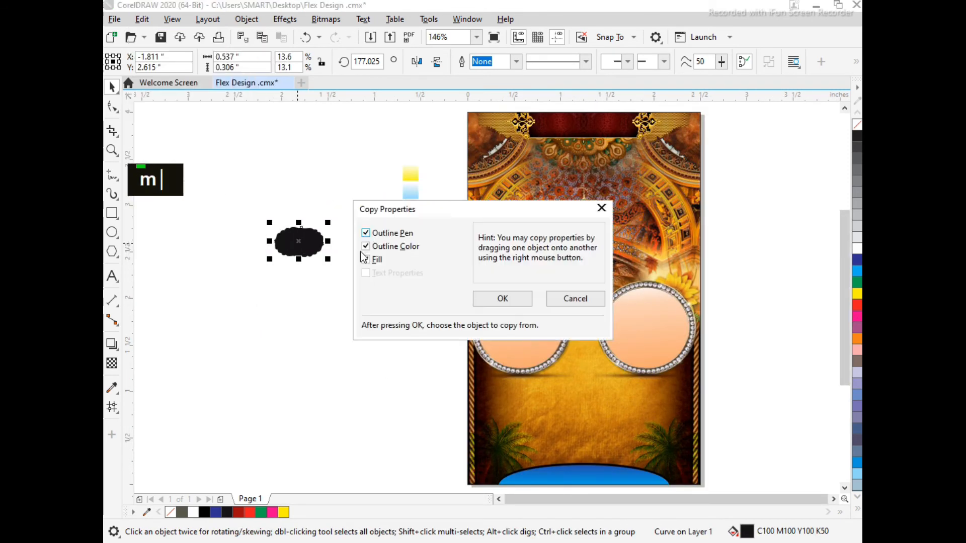
pyautogui.click(494, 297)
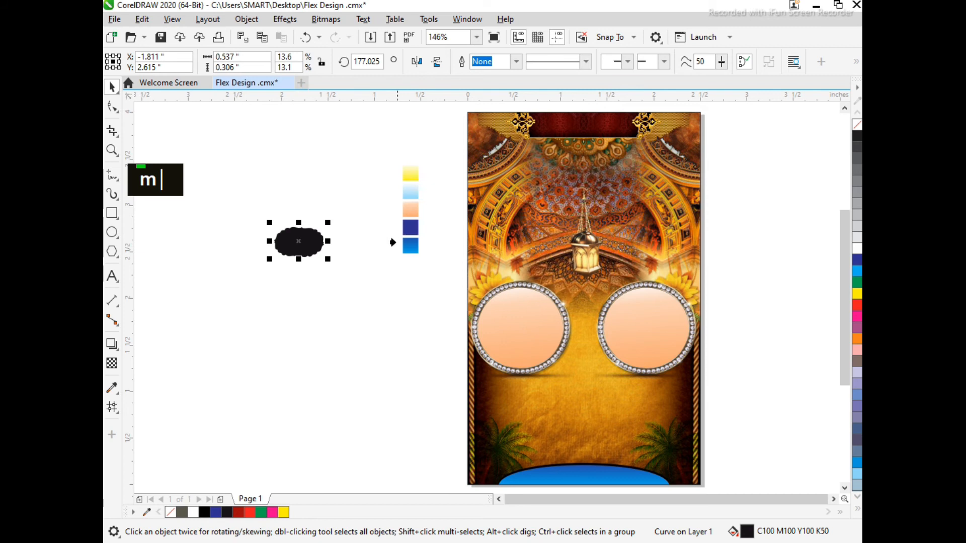
pyautogui.click(410, 179)
pyautogui.keyDown('shift'); pyautogui.click(314, 254); pyautogui.keyUp('shift')
pyautogui.hotkey('ctrl', 'g')
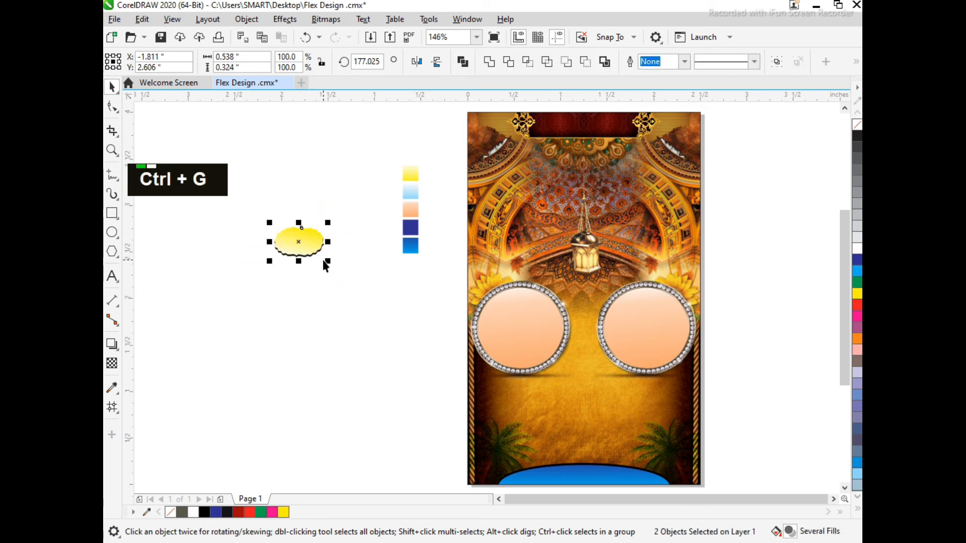
# Enlarge the yellow scalloped group to about 0.68 × 0.409 inches and duplicate it directly below at Y 2.163 inches.
pyautogui.moveTo(317, 261); pyautogui.dragTo(298, 285)
pyautogui.keyDown('ctrl'); pyautogui.rightClick(298, 284); pyautogui.keyUp('ctrl')
pyautogui.keyDown('alt'); pyautogui.click(310, 273); pyautogui.keyUp('alt')
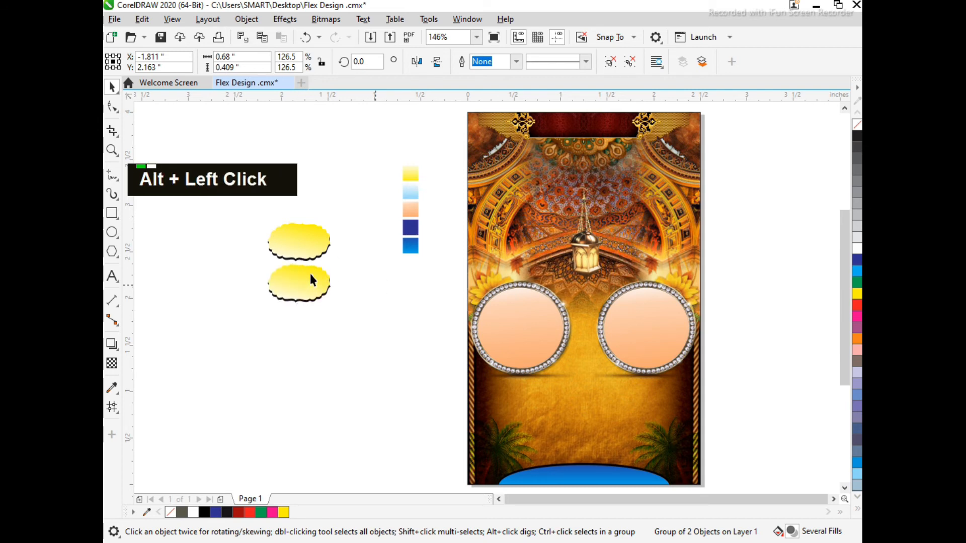
pyautogui.hotkey('alt', 'e')
pyautogui.press('m')
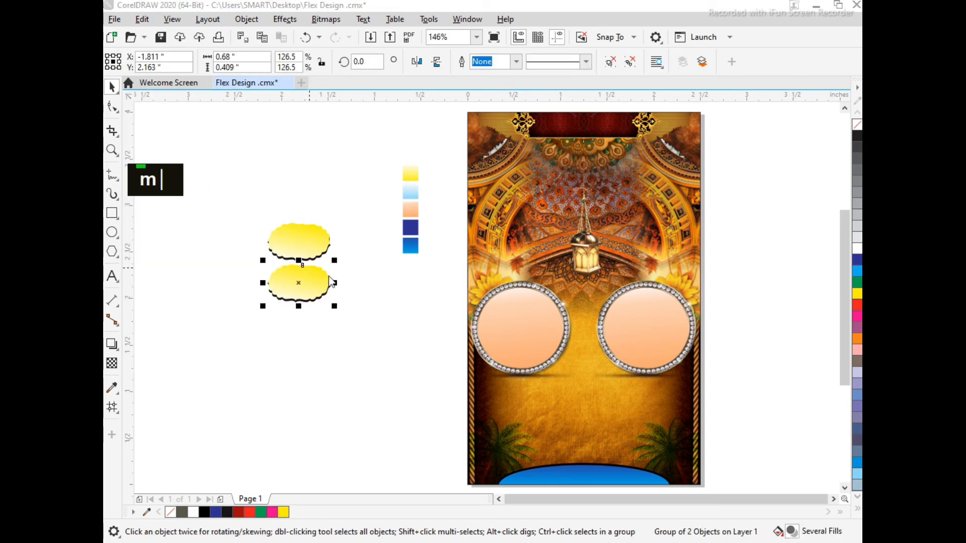
pyautogui.click(492, 303)
pyautogui.click(492, 303)
pyautogui.hotkey('ctrl', 'z')
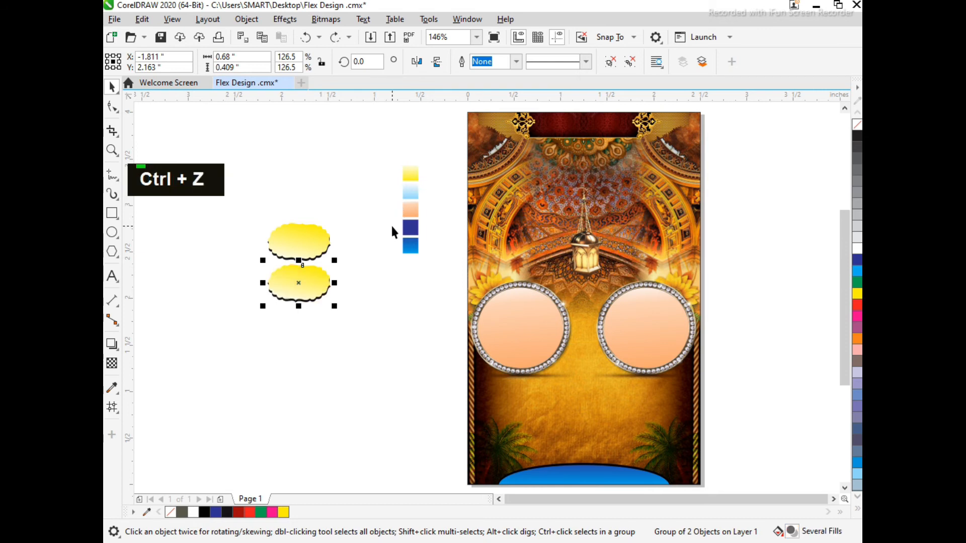
# Copy the outline and fill properties of the light blue gradient swatch onto the lower scalloped group.
pyautogui.hotkey('alt', 'e')
pyautogui.press('m')
pyautogui.click(502, 299)
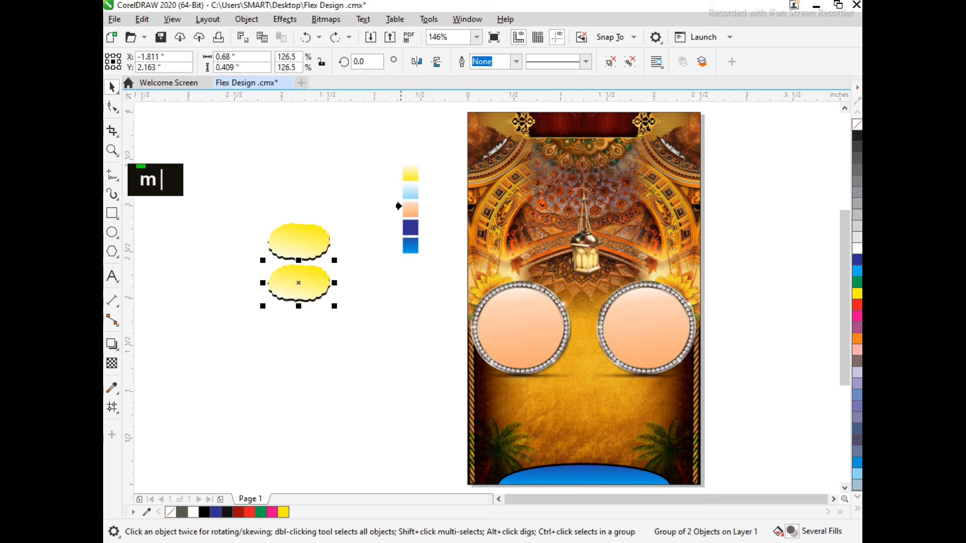
pyautogui.click(408, 196)
# Place the light blue scalloped group, enlarged and tilted, below the right jewelled circle and fill its front curve with C100 M100 Y100 K50.
pyautogui.moveTo(302, 276); pyautogui.dragTo(600, 433)
pyautogui.click(733, 393)
pyautogui.press('F2')
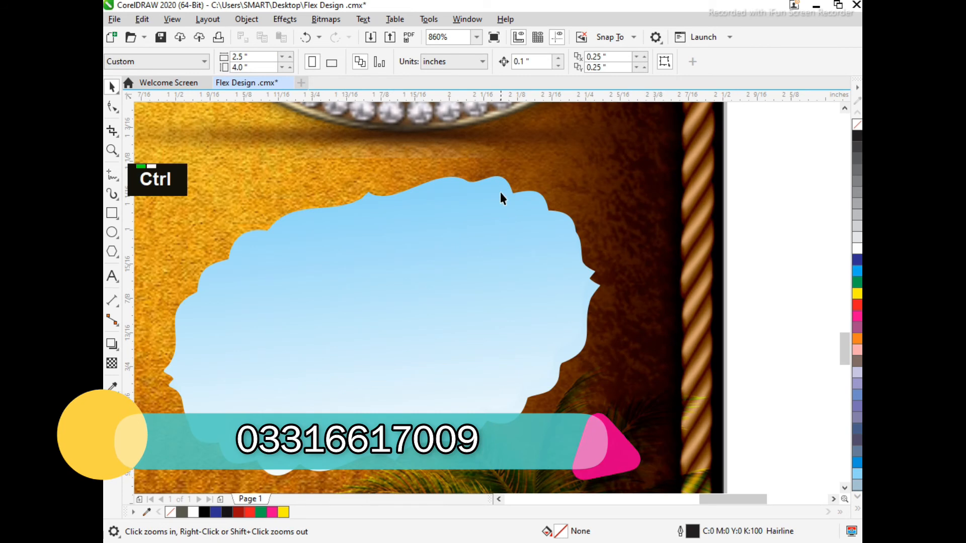
pyautogui.keyDown('ctrl'); pyautogui.click(499, 176); pyautogui.keyUp('ctrl')
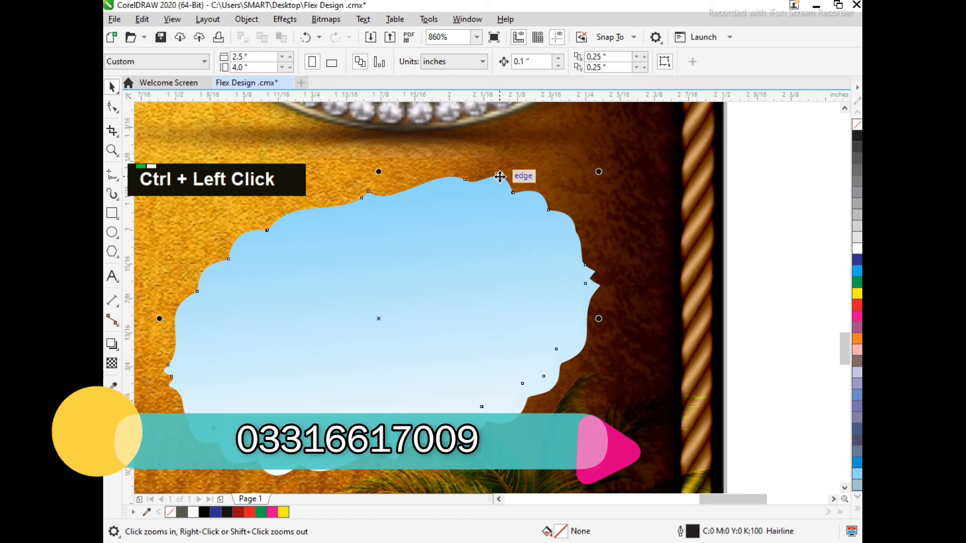
pyautogui.click(225, 513)
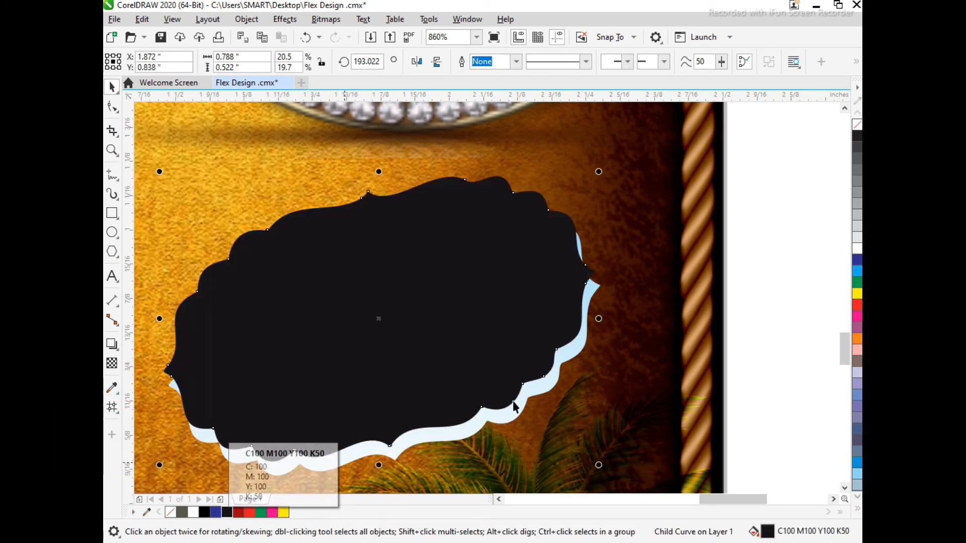
# Undo the dark fill on the plaque's front curve and fill its rear scalloped curve with C100 M100 Y100 K50 instead.
pyautogui.hotkey('ctrl', 'z')
pyautogui.keyDown('ctrl'); pyautogui.click(388, 482); pyautogui.keyUp('ctrl')
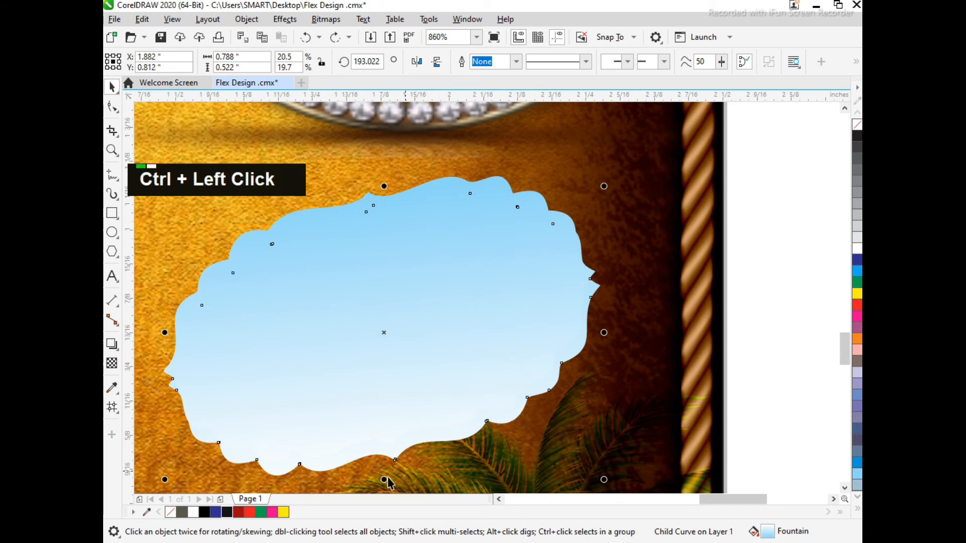
pyautogui.click(226, 513)
pyautogui.press('F4')
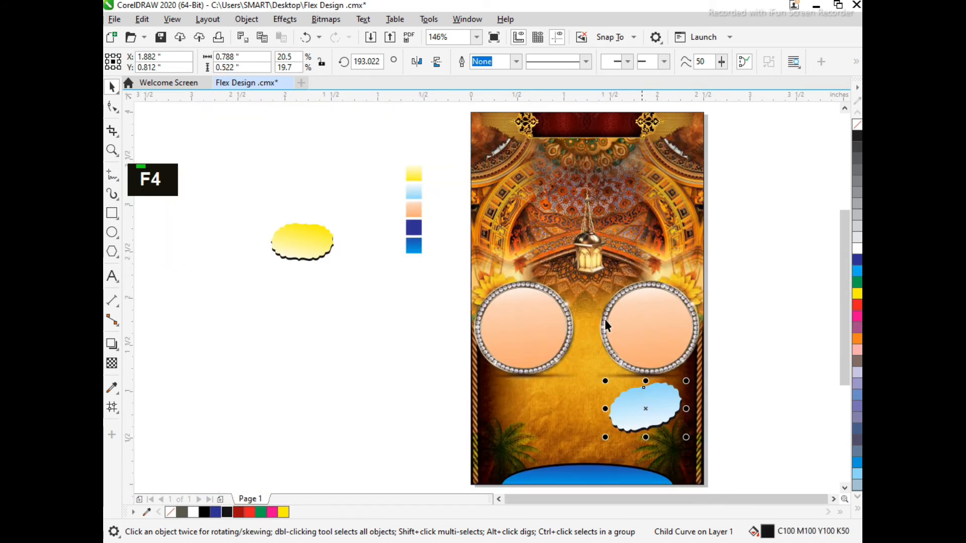
# Replace the yellow scalloped group with a horizontally mirrored duplicate of the light blue plaque below the left jewelled circle.
pyautogui.moveTo(315, 245); pyautogui.dragTo(528, 405)
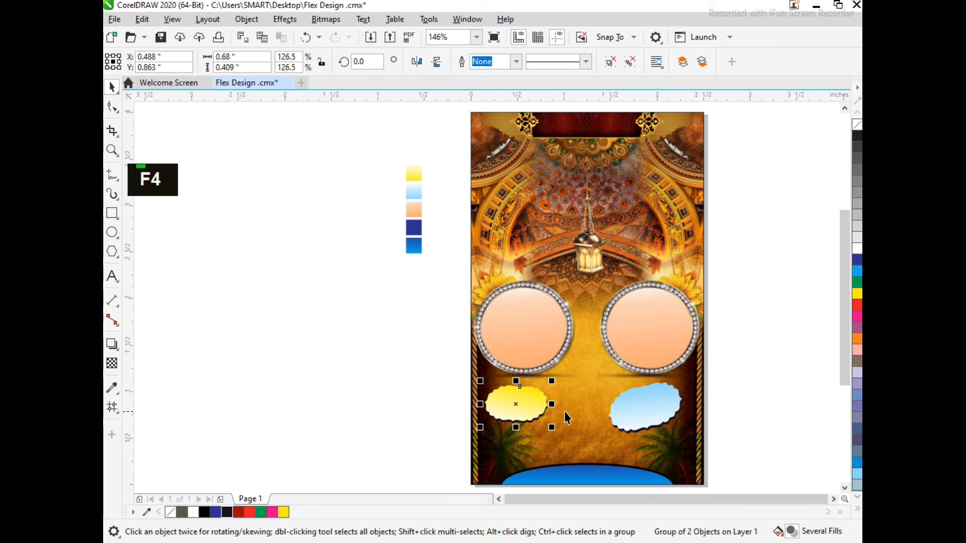
pyautogui.press('Delete')
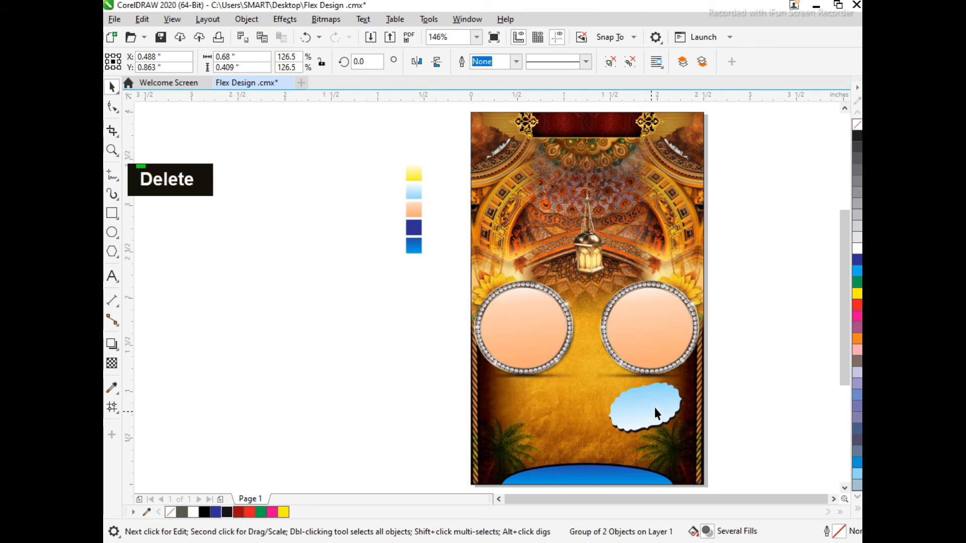
pyautogui.click(652, 399)
pyautogui.moveTo(540, 401); pyautogui.dragTo(546, 400)
pyautogui.keyDown('ctrl'); pyautogui.rightClick(546, 400); pyautogui.keyUp('ctrl')
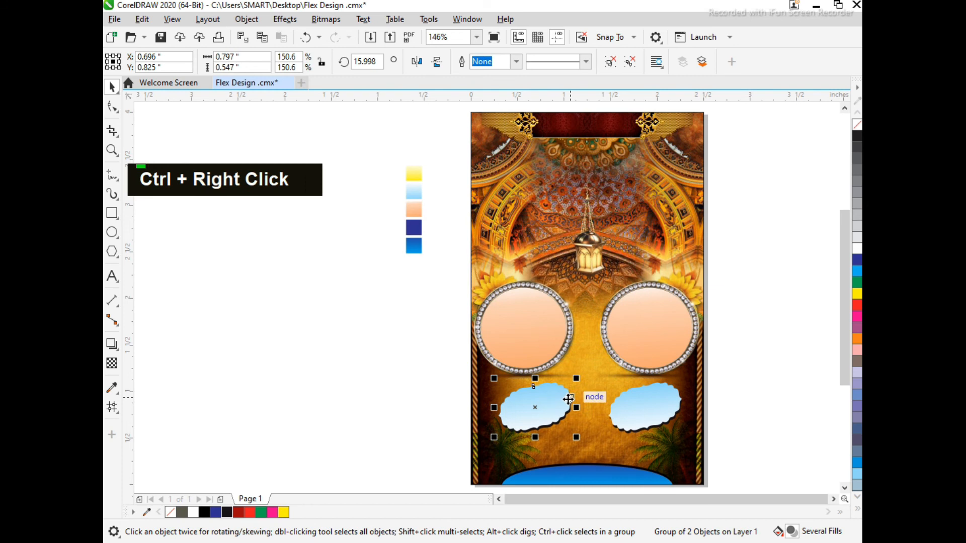
pyautogui.click(416, 61)
# Align the two light blue plaques in a row, group them and centre the group horizontally on the banner.
pyautogui.keyDown('shift'); pyautogui.click(633, 404); pyautogui.keyUp('shift')
pyautogui.press('e')
pyautogui.hotkey('ctrl', 'g')
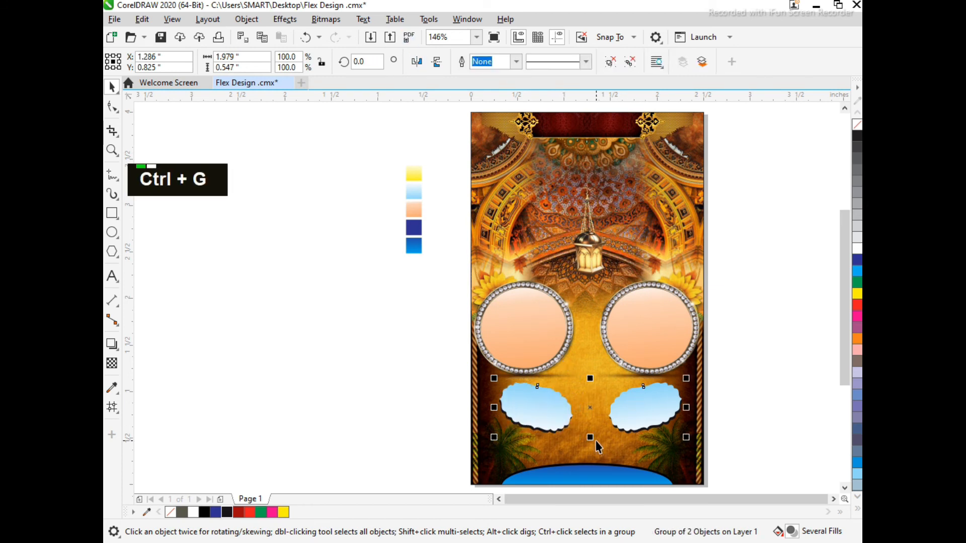
pyautogui.keyDown('shift'); pyautogui.click(597, 442); pyautogui.keyUp('shift')
pyautogui.press('c')
pyautogui.keyDown('shift'); pyautogui.click(597, 440); pyautogui.keyUp('shift')
# Copy the outline pen, outline color and fill of the yellow gradient swatch onto the left plaque's front curve.
pyautogui.keyDown('ctrl'); pyautogui.click(541, 401); pyautogui.keyUp('ctrl')
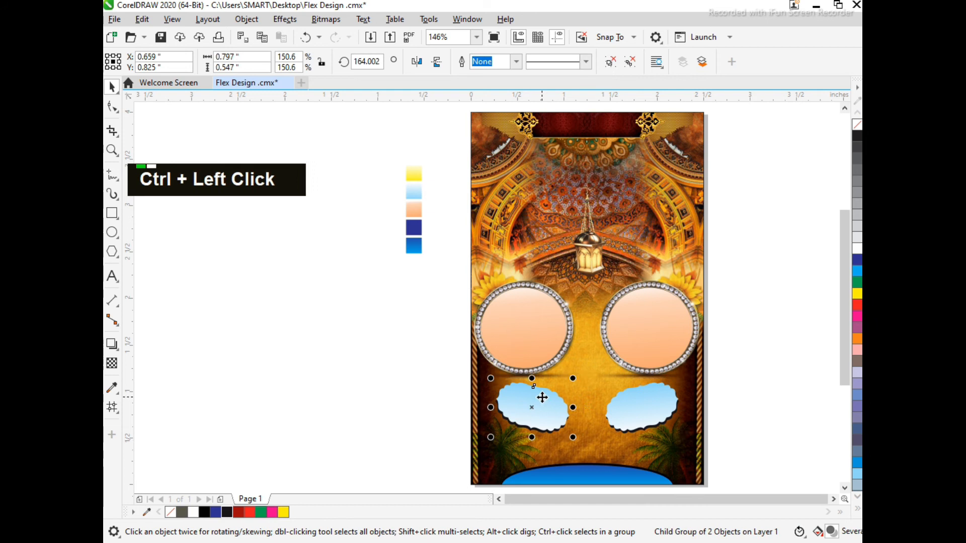
pyautogui.keyDown('ctrl'); pyautogui.click(541, 397); pyautogui.keyUp('ctrl')
pyautogui.hotkey('alt', 'e')
pyautogui.press('m')
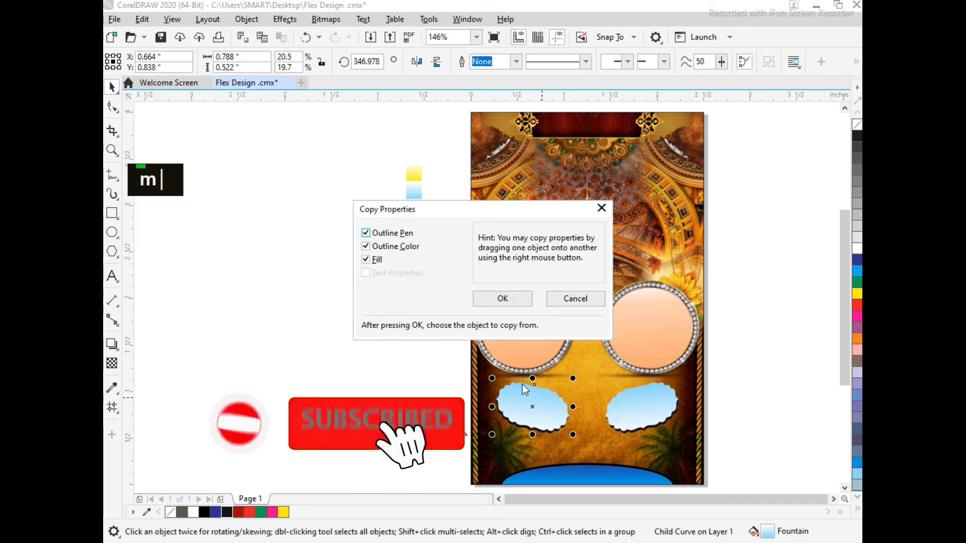
pyautogui.click(518, 298)
pyautogui.click(414, 176)
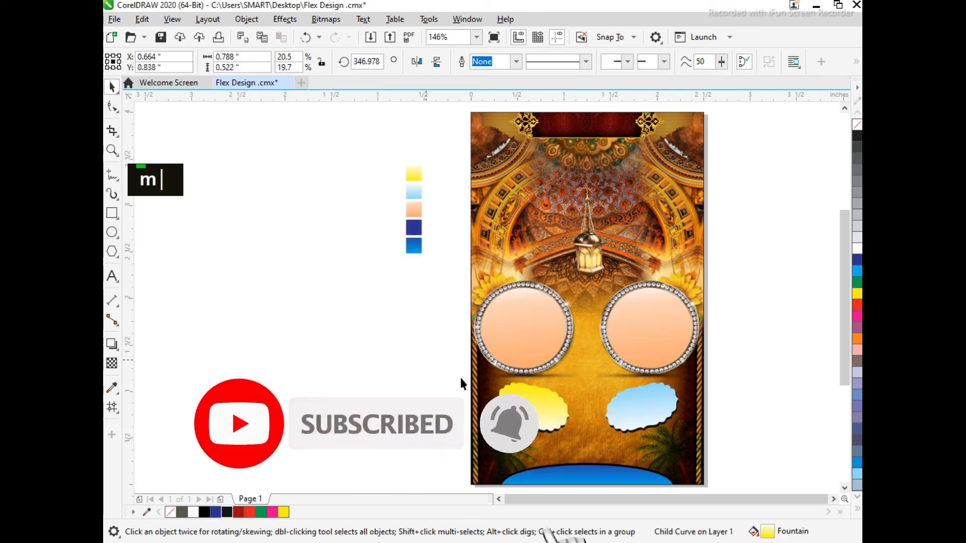
pyautogui.click(445, 277)
pyautogui.press('F4')
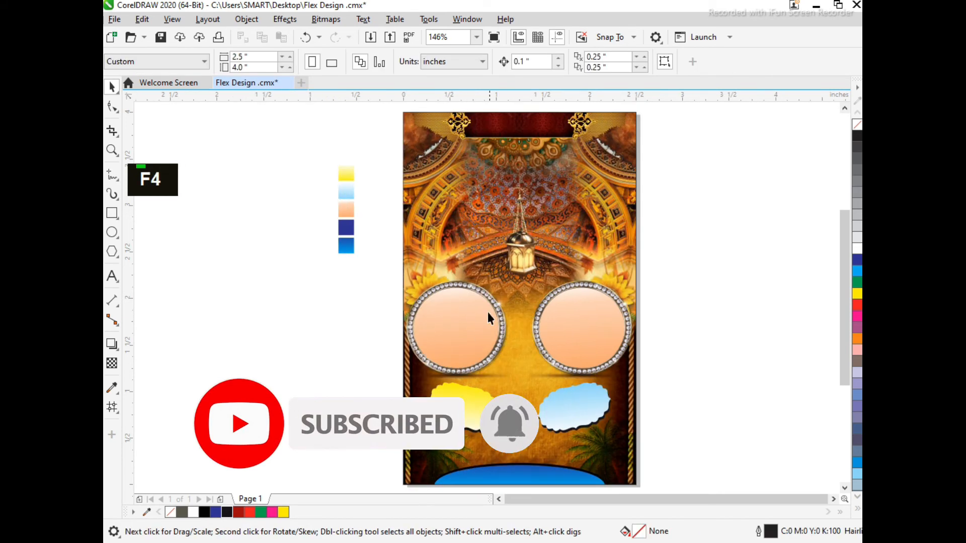
pyautogui.press('ctrl')
pyautogui.press('ctrl')
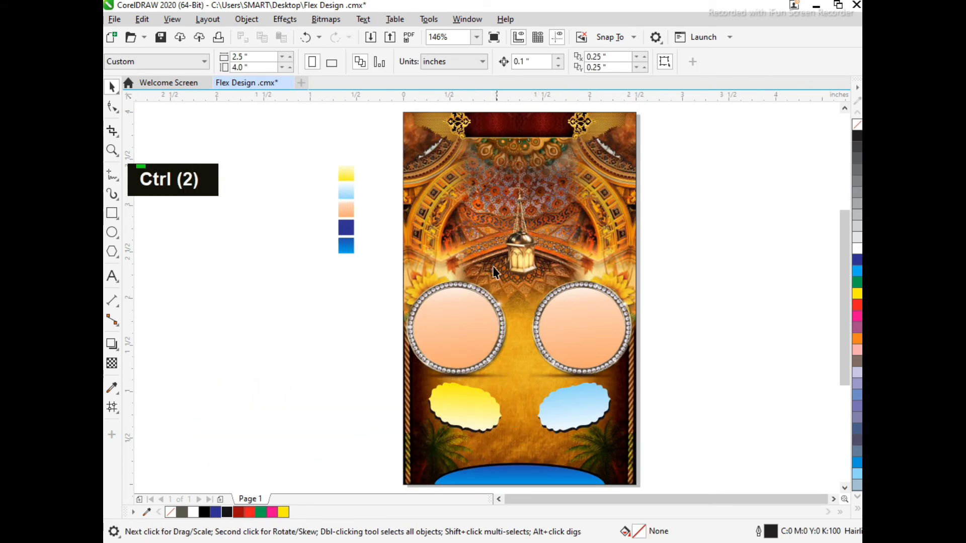
pyautogui.press('F3')
pyautogui.press('F2')
pyautogui.press('F2')
pyautogui.moveTo(679, 423); pyautogui.dragTo(677, 422)
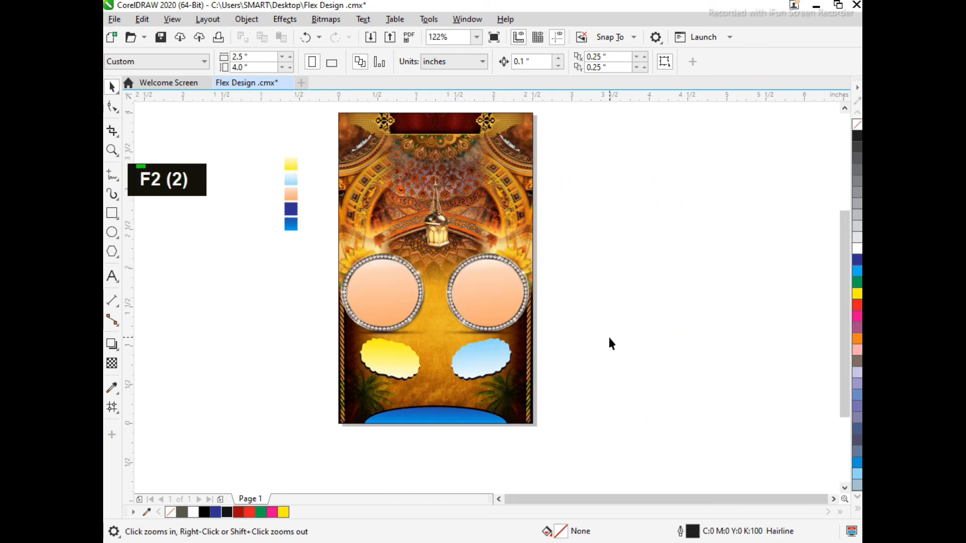
pyautogui.moveTo(330, 252); pyautogui.dragTo(330, 316)
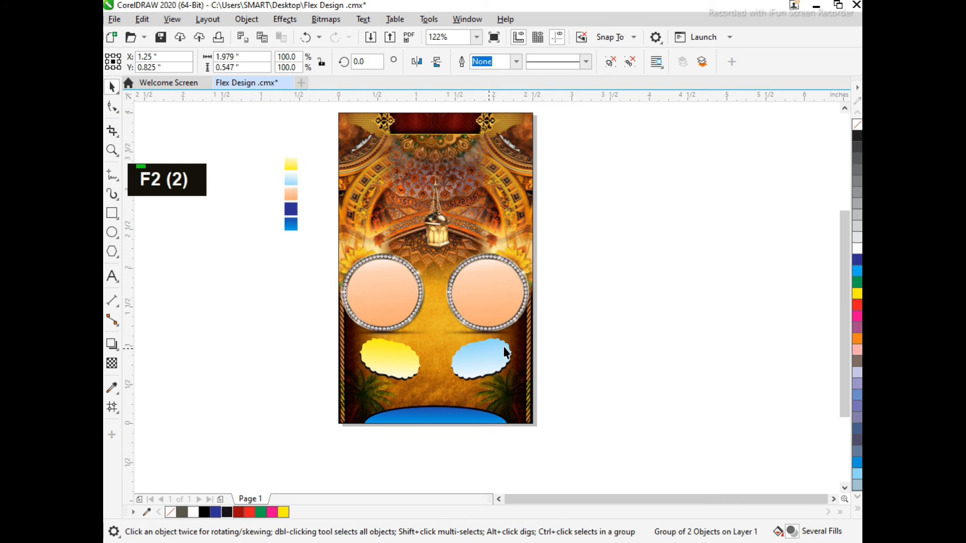
pyautogui.hotkey('ctrl', 'u')
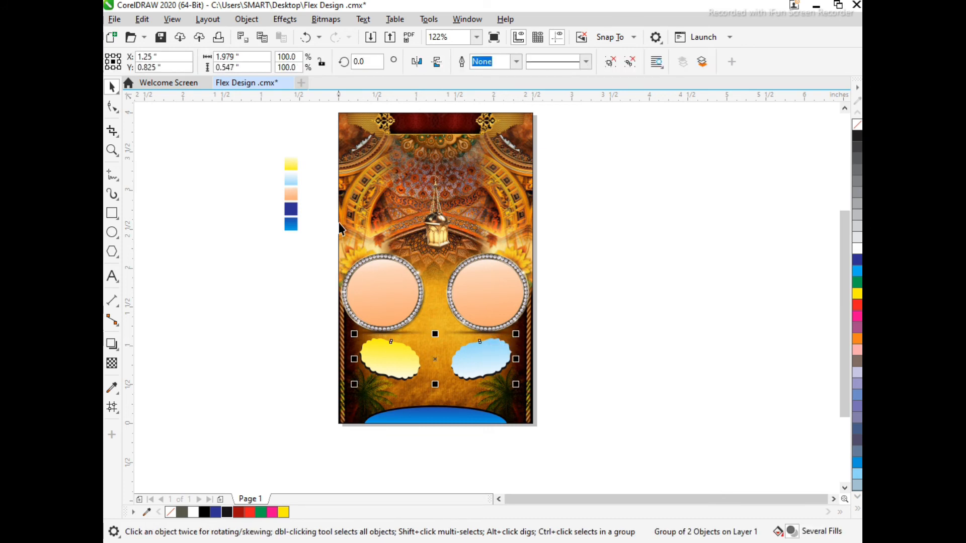
# Draw a rectangle about 1.067 × 0.271 inches from the banner's left edge to the lantern and round its right corners to about 0.135 inches.
pyautogui.press('F2')
pyautogui.click(553, 324)
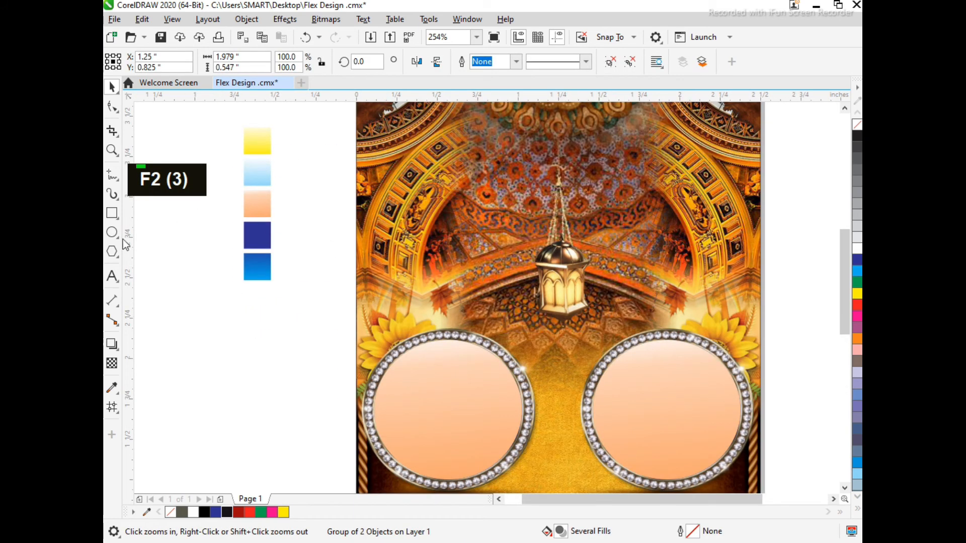
pyautogui.click(112, 214)
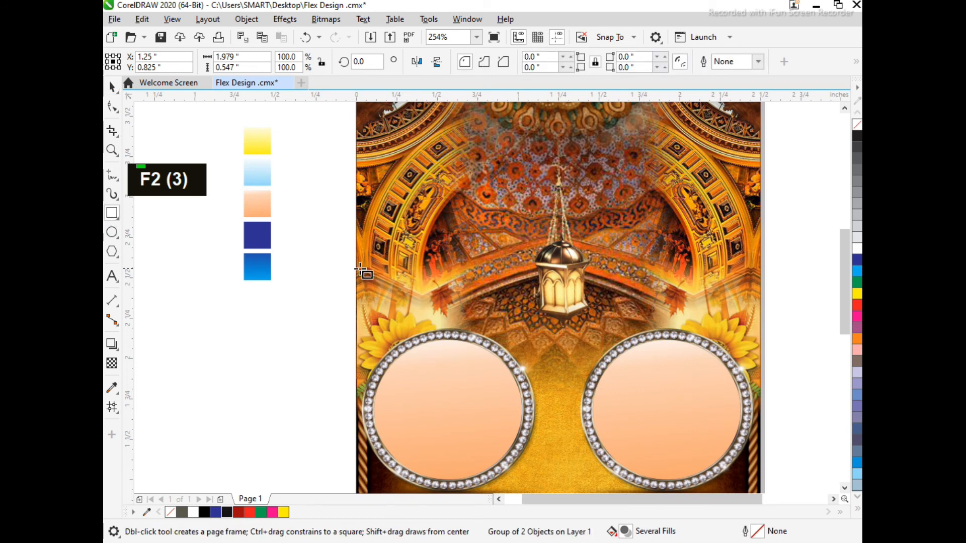
pyautogui.moveTo(357, 263); pyautogui.dragTo(528, 307)
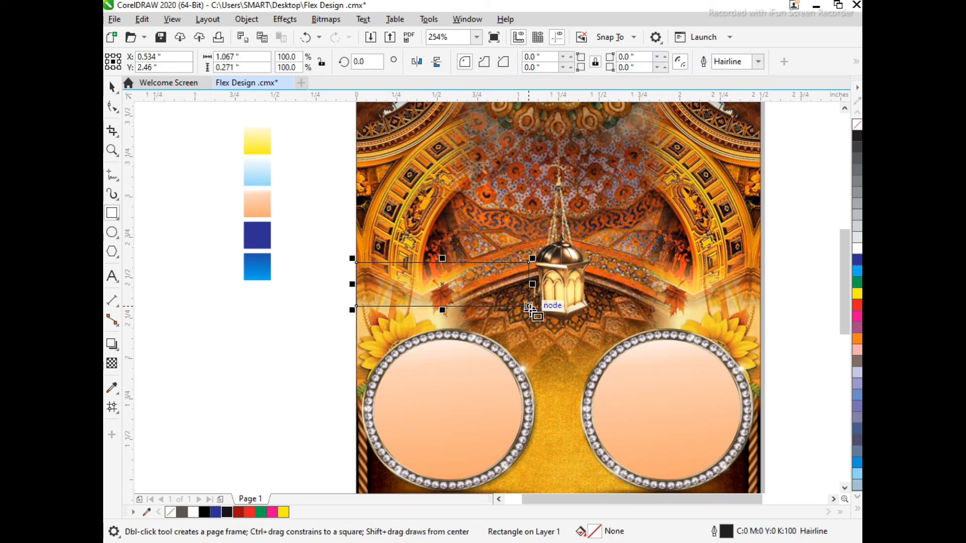
pyautogui.click(114, 108)
pyautogui.moveTo(529, 263); pyautogui.dragTo(515, 322)
pyautogui.hotkey('ctrl', 'space')
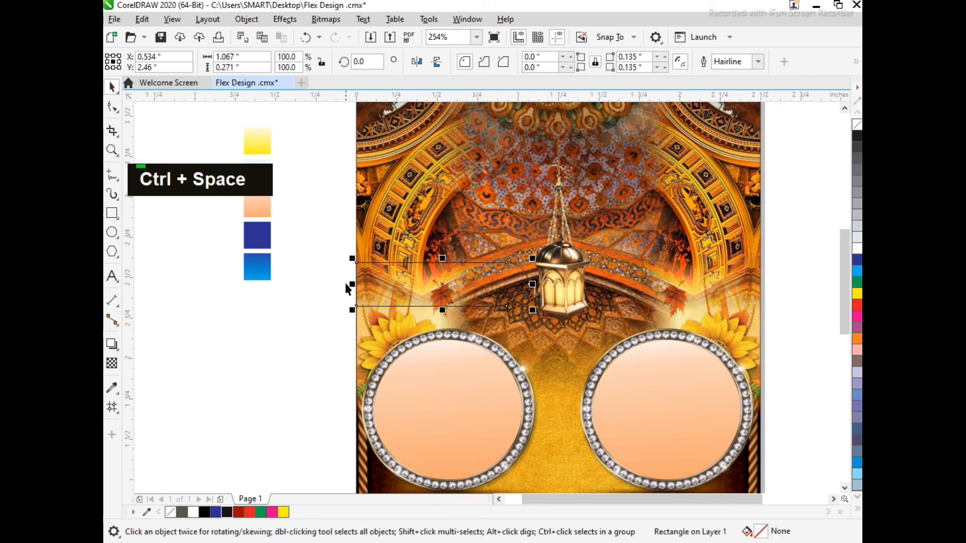
# Place a mirrored duplicate of the rounded bar against the banner's right edge at X 1.966 inches.
pyautogui.keyDown('ctrl'); pyautogui.rightClick(587, 292); pyautogui.keyUp('ctrl')
pyautogui.moveTo(368, 283); pyautogui.dragTo(588, 291)
pyautogui.keyDown('shift'); pyautogui.click(615, 217); pyautogui.keyUp('shift')
pyautogui.keyDown('shift'); pyautogui.click(615, 216); pyautogui.keyUp('shift')
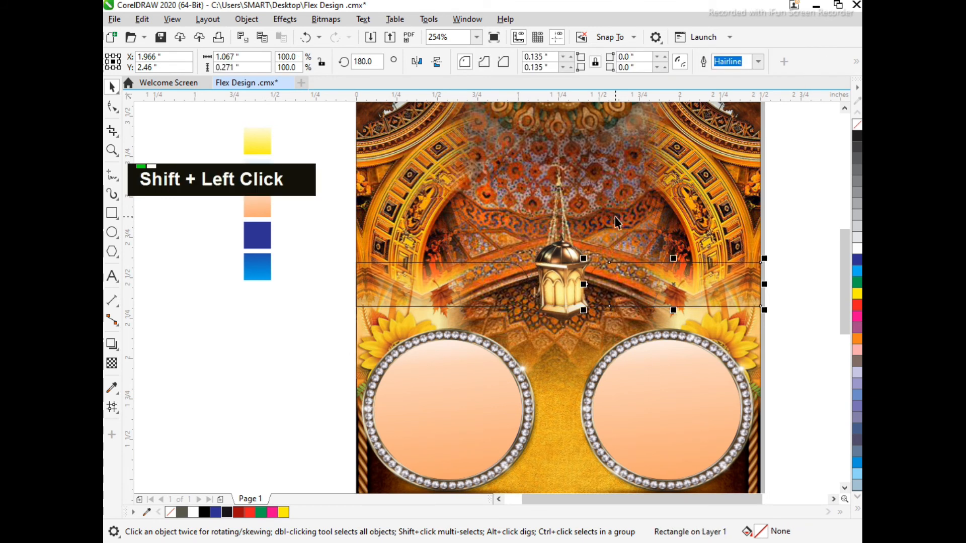
# Copy the outline and fill of the solid dark blue swatch onto the right bar and repeat it on the left bar.
pyautogui.hotkey('alt', 'e')
pyautogui.press('m')
pyautogui.click(524, 298)
pyautogui.click(261, 237)
pyautogui.click(481, 279)
pyautogui.hotkey('ctrl', 'r')
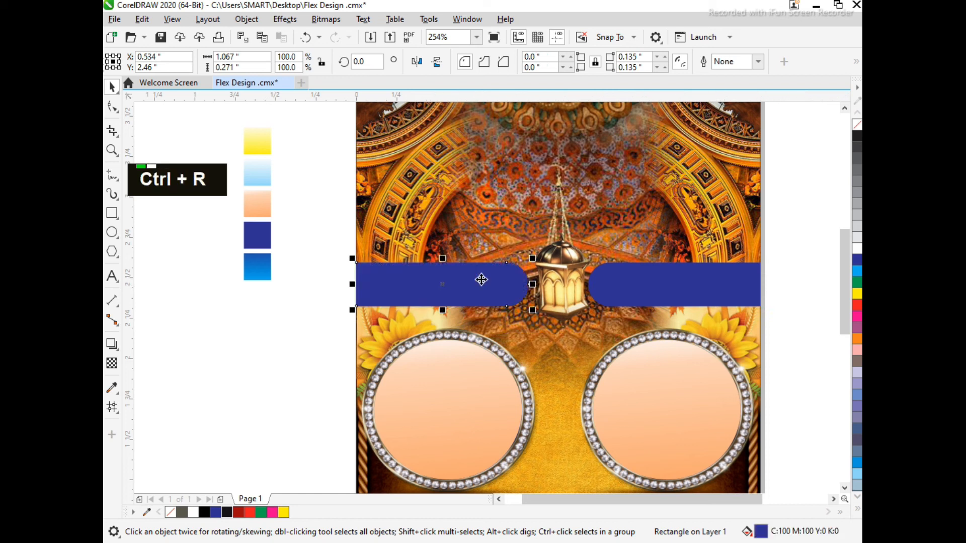
pyautogui.keyDown('shift'); pyautogui.click(653, 299); pyautogui.keyUp('shift')
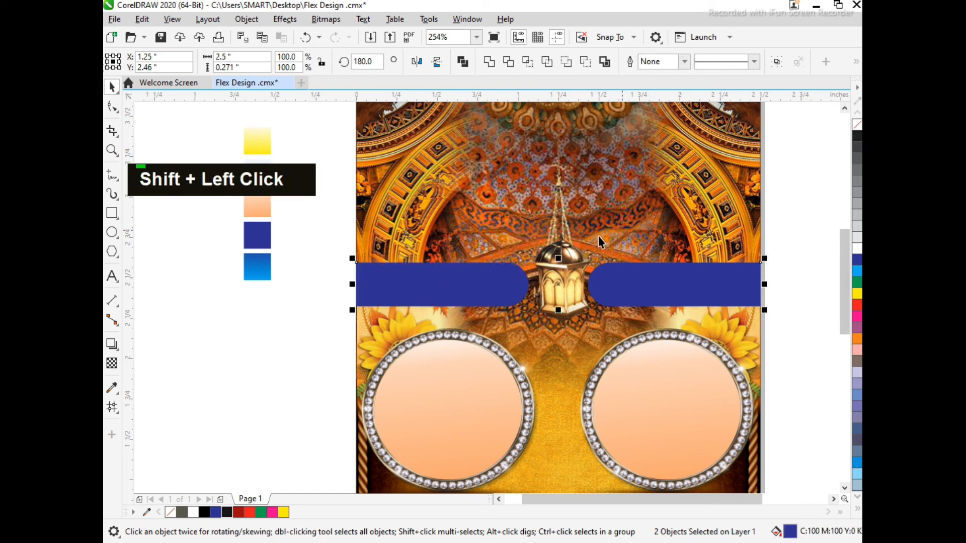
pyautogui.click(514, 287)
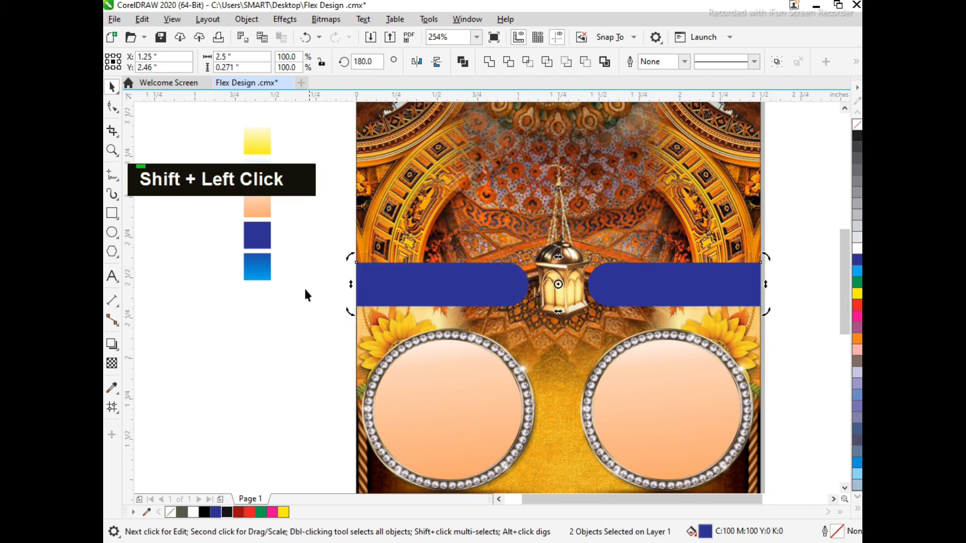
pyautogui.press('F4')
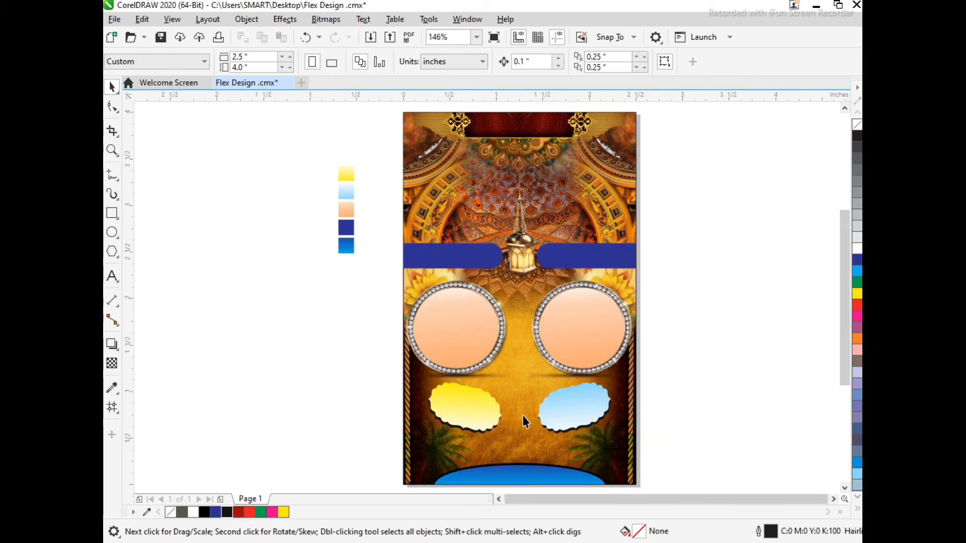
# Enlarge the grouped scalloped plaques to about 2.007 × 0.555 inches and move them up to about Y 0.912 inches.
pyautogui.click(608, 395)
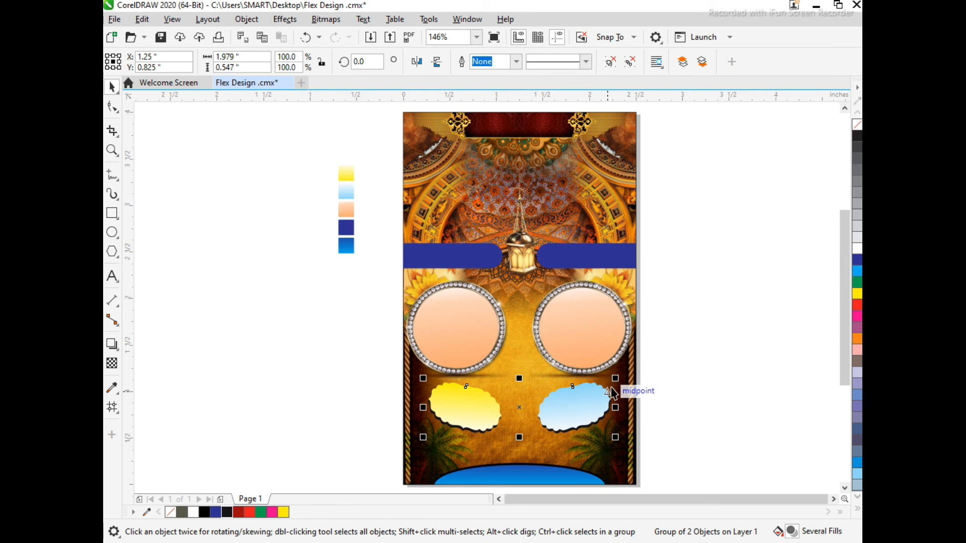
pyautogui.moveTo(616, 378); pyautogui.dragTo(630, 372)
pyautogui.moveTo(595, 404); pyautogui.dragTo(578, 395)
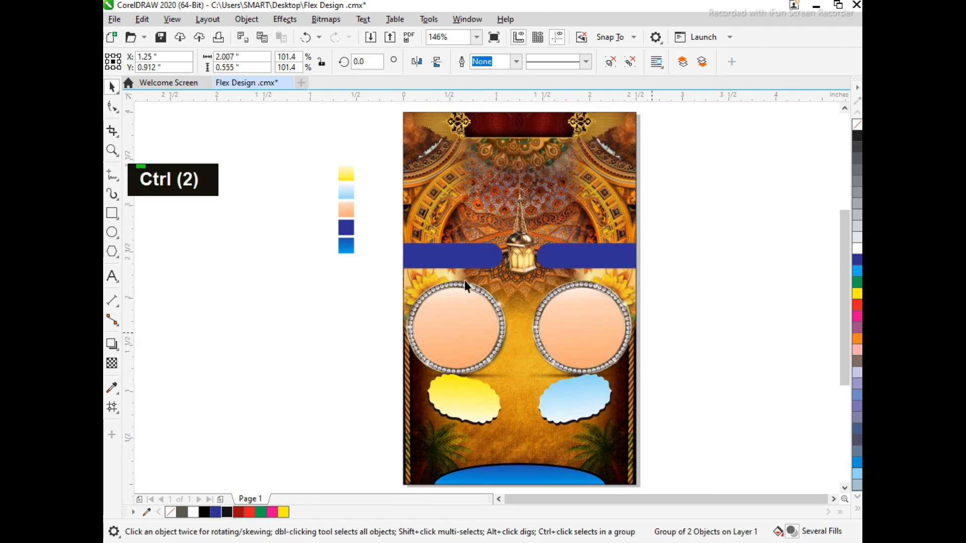
pyautogui.press('F4')
pyautogui.click(373, 239)
# Select the whole banner design and place a duplicate beside it on the right at about X 4.042 inches.
pyautogui.hotkey('shift', 'F4')
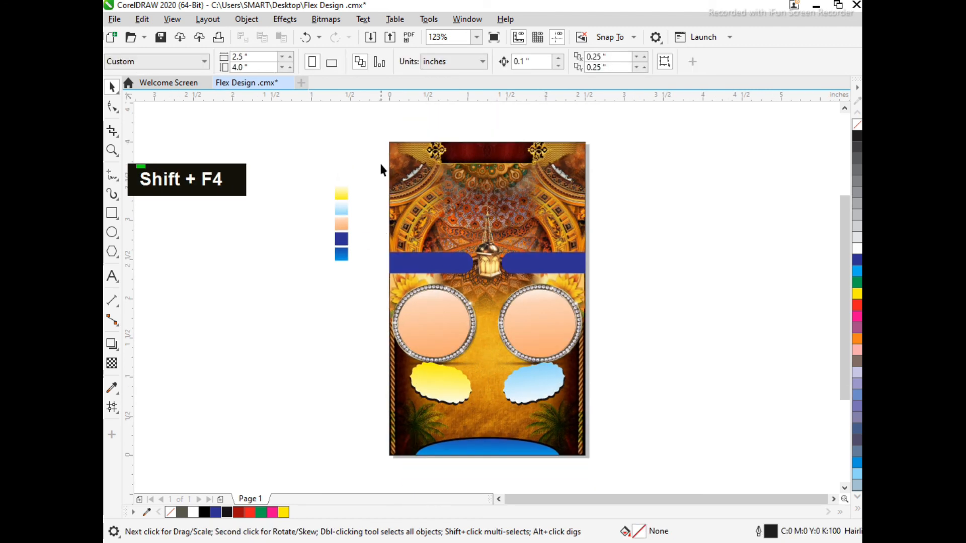
pyautogui.press('F2')
pyautogui.moveTo(382, 137); pyautogui.dragTo(586, 459)
pyautogui.press('F3')
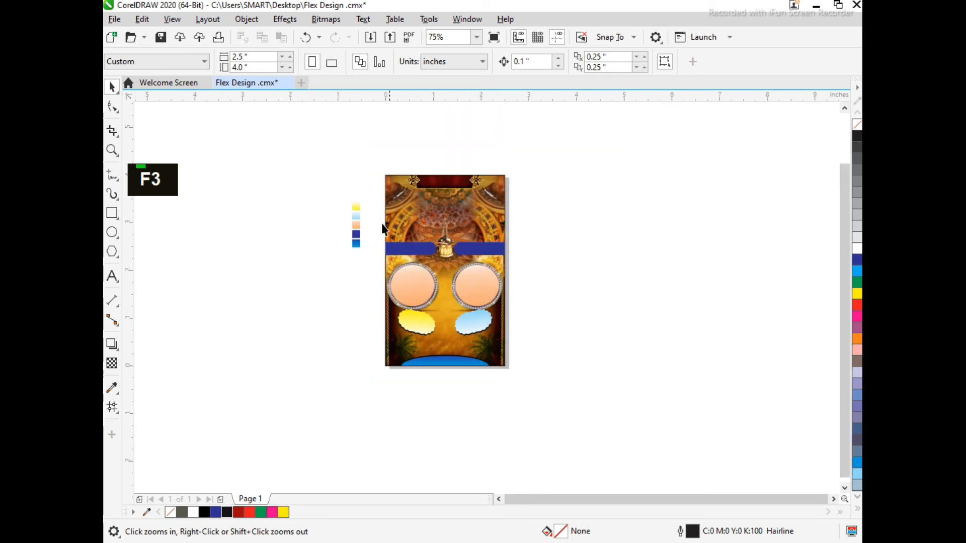
pyautogui.moveTo(428, 219); pyautogui.dragTo(561, 218)
pyautogui.keyDown('ctrl'); pyautogui.rightClick(560, 218); pyautogui.keyUp('ctrl')
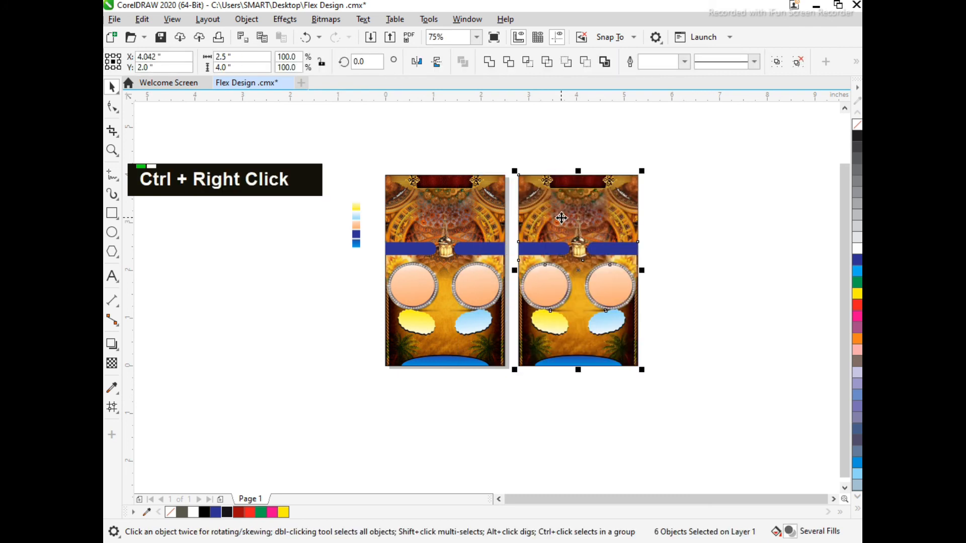
# Delete the left blue bar from the original banner and open its background PowerClip for editing.
pyautogui.click(403, 251)
pyautogui.press('Delete')
pyautogui.press('Delete')
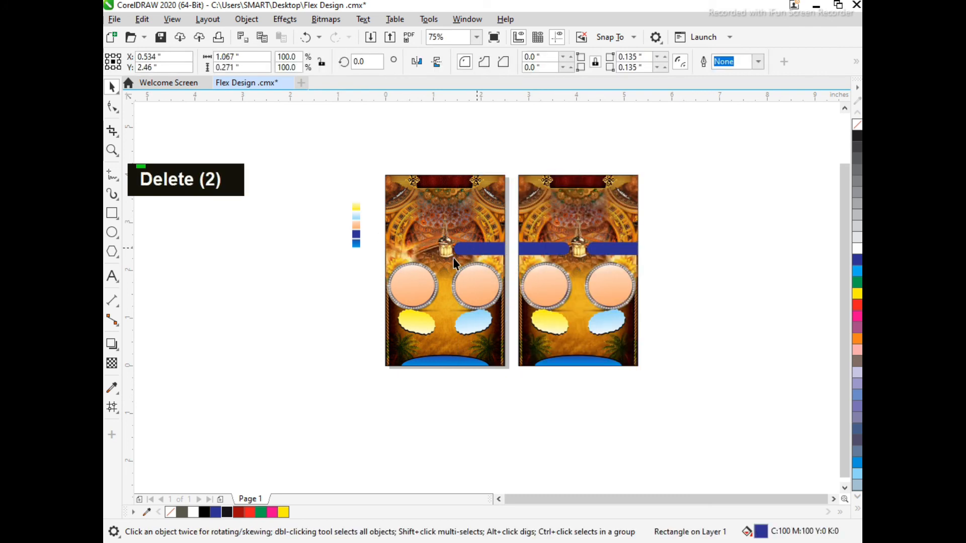
pyautogui.keyDown('ctrl'); pyautogui.click(404, 228); pyautogui.keyUp('ctrl')
pyautogui.keyDown('ctrl'); pyautogui.click(404, 225); pyautogui.keyUp('ctrl')
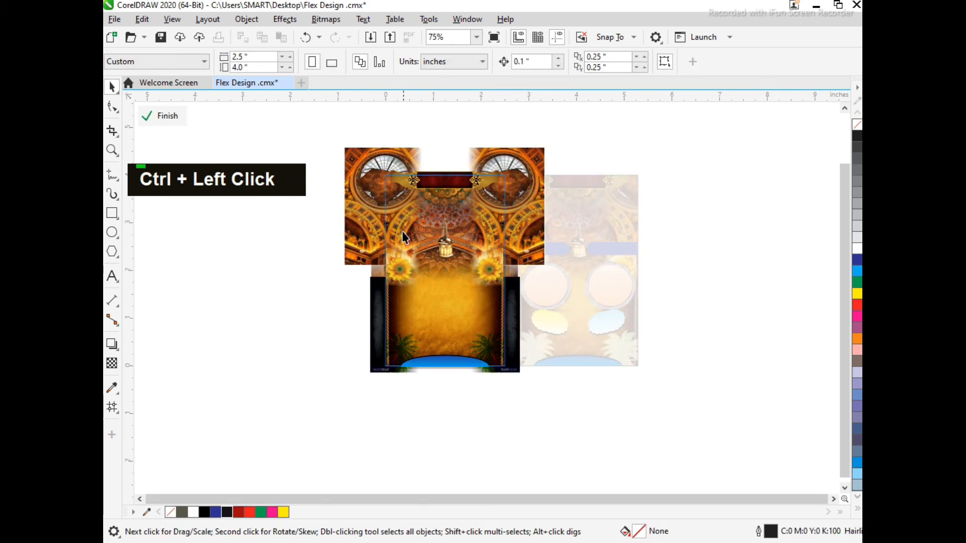
# Ungroup the ceiling pictures, enlarge and reposition the left one to about 2.166 × 3.247 inches, and delete the right one.
pyautogui.hotkey('ctrl', 'u')
pyautogui.click(335, 289)
pyautogui.click(354, 253)
pyautogui.moveTo(341, 269); pyautogui.dragTo(315, 306)
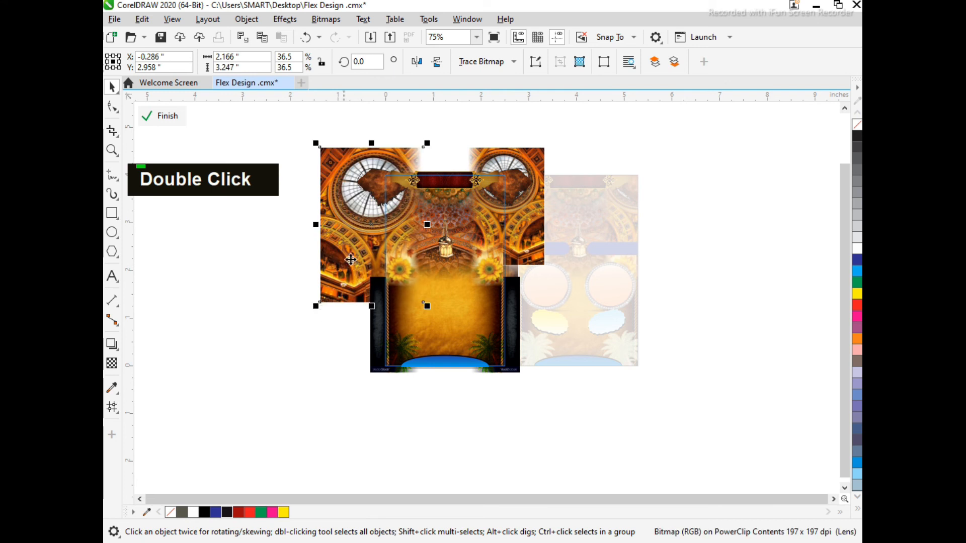
pyautogui.moveTo(349, 212); pyautogui.dragTo(361, 221)
pyautogui.click(519, 164)
pyautogui.press('Delete')
# Add a horizontally mirrored copy of the enlarged ceiling picture on the right side and send it behind the other contents.
pyautogui.press('F2')
pyautogui.moveTo(307, 149); pyautogui.dragTo(620, 374)
pyautogui.click(283, 268)
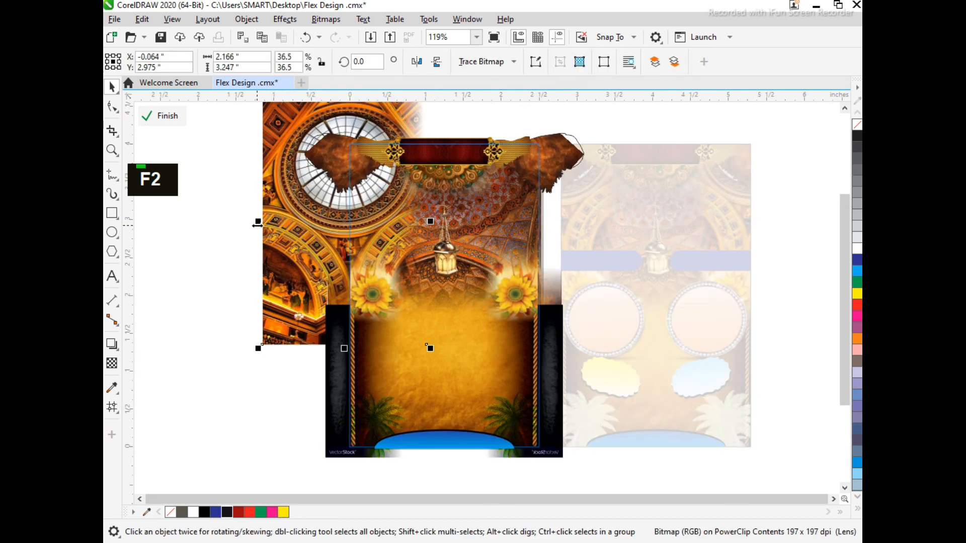
pyautogui.moveTo(259, 219); pyautogui.dragTo(546, 223)
pyautogui.hotkey('shift', 'pagedown')
# Group the two ceiling pictures and centre the group horizontally on the red header ornament.
pyautogui.keyDown('shift'); pyautogui.click(428, 221); pyautogui.keyUp('shift')
pyautogui.hotkey('ctrl', 'g')
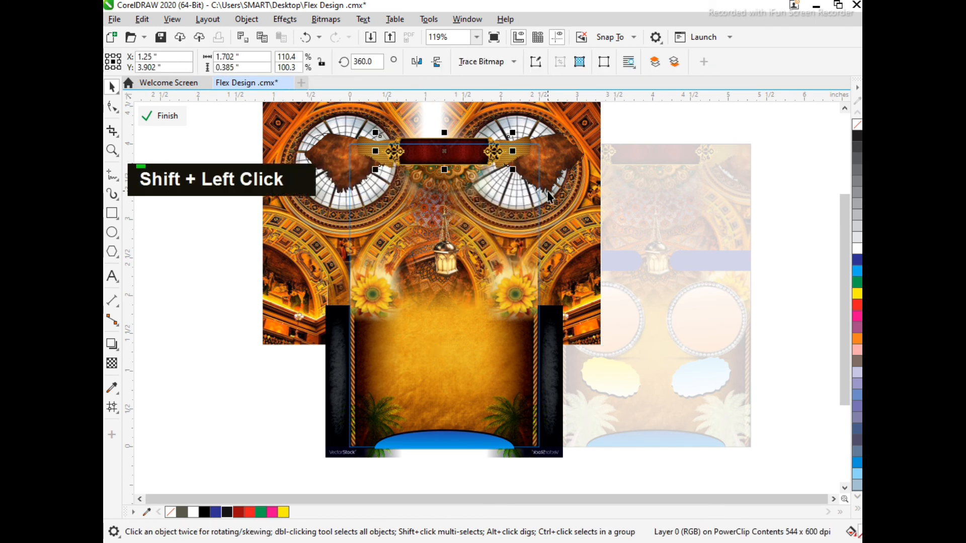
pyautogui.keyDown('shift'); pyautogui.click(466, 178); pyautogui.keyUp('shift')
pyautogui.press('c')
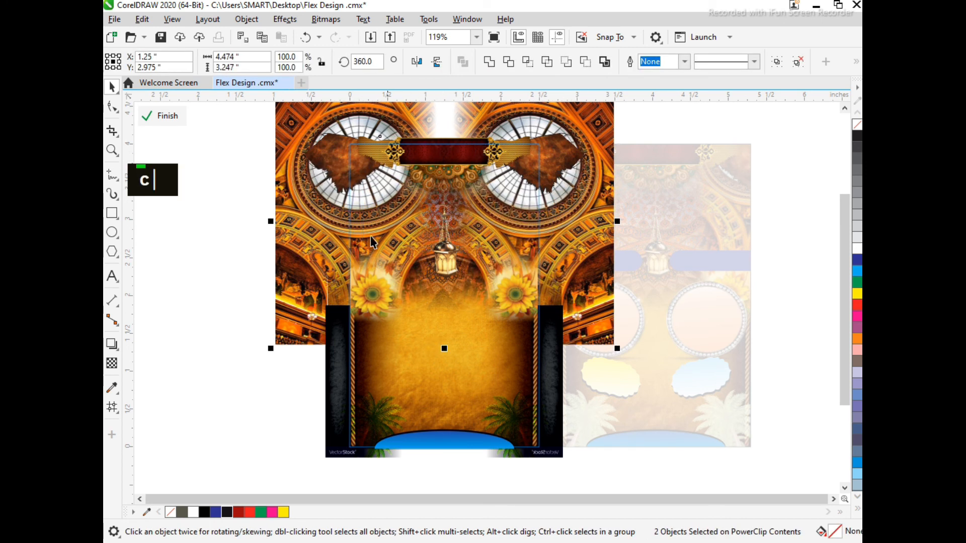
pyautogui.click(249, 290)
# Align the two sunflower pictures lower on the banner, centred at X 1.25 and Y 1.967 inches, and finish editing the PowerClip.
pyautogui.doubleClick(379, 295)
pyautogui.keyDown('shift'); pyautogui.click(511, 297); pyautogui.keyUp('shift')
pyautogui.press('e')
pyautogui.press('c')
pyautogui.keyDown('ctrl'); pyautogui.click(757, 289); pyautogui.keyUp('ctrl')
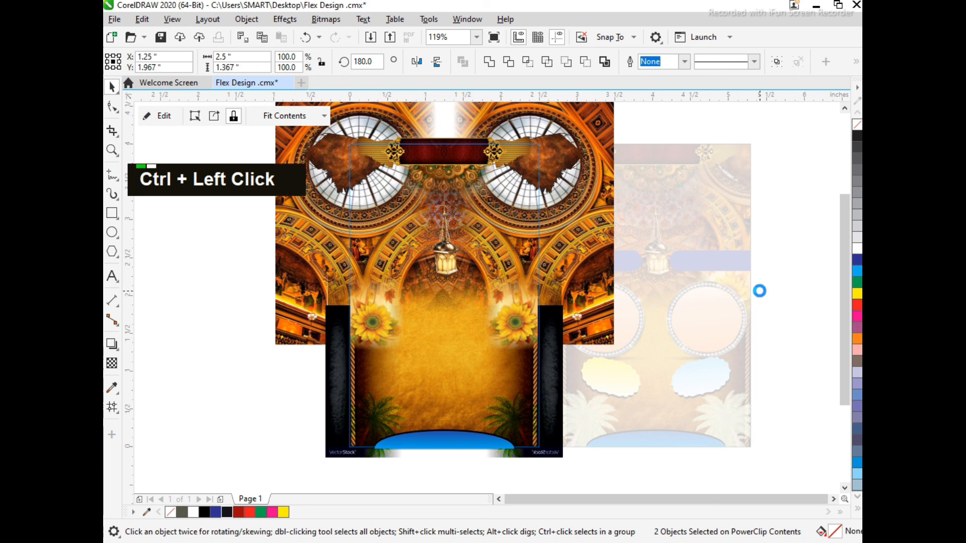
# Align the two jewelled circles of the left banner vertically and move them up beside the hanging lamp, to about Y 2.251 inches.
pyautogui.keyDown('ctrl'); pyautogui.click(399, 317); pyautogui.keyUp('ctrl')
pyautogui.keyDown('ctrl'); pyautogui.click(388, 317); pyautogui.keyUp('ctrl')
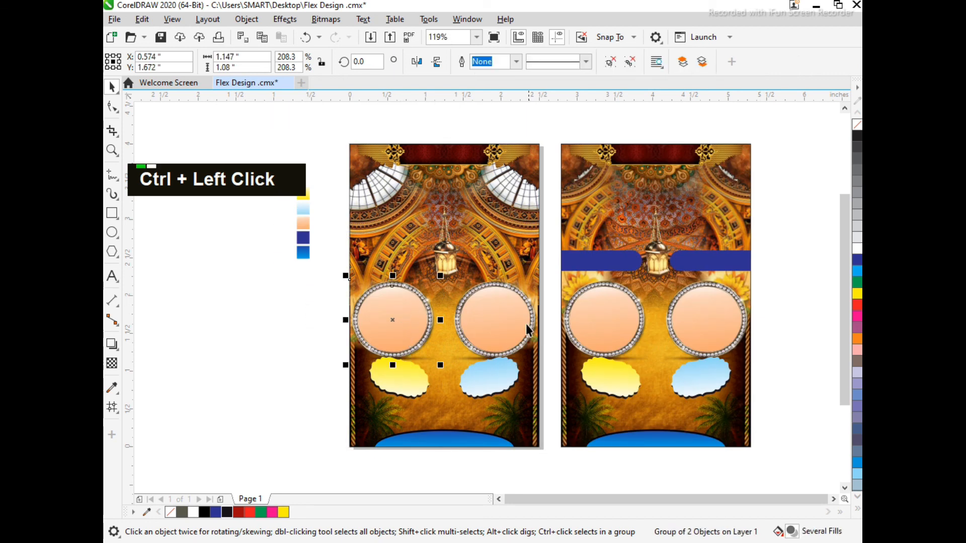
pyautogui.keyDown('shift'); pyautogui.click(499, 313); pyautogui.keyUp('shift')
pyautogui.press('e')
pyautogui.moveTo(497, 315); pyautogui.dragTo(501, 277)
pyautogui.press('Right')
# Group the two jewelled circles and centre the group horizontally on the left banner at X 1.25 inches.
pyautogui.keyDown('shift'); pyautogui.click(456, 359); pyautogui.keyUp('shift')
pyautogui.press('c')
pyautogui.keyDown('shift'); pyautogui.click(427, 359); pyautogui.keyUp('shift')
pyautogui.hotkey('ctrl', 'z')
pyautogui.keyDown('shift'); pyautogui.click(451, 345); pyautogui.keyUp('shift')
pyautogui.hotkey('ctrl', 'g')
pyautogui.keyDown('shift'); pyautogui.click(451, 345); pyautogui.keyUp('shift')
pyautogui.press('c')
# Move the yellow and light-blue plaques of the left banner up slightly, to X 1.25 and Y 1.066 inches.
pyautogui.keyDown('shift'); pyautogui.click(450, 345); pyautogui.keyUp('shift')
pyautogui.moveTo(478, 383); pyautogui.dragTo(494, 367)
pyautogui.press('F4')
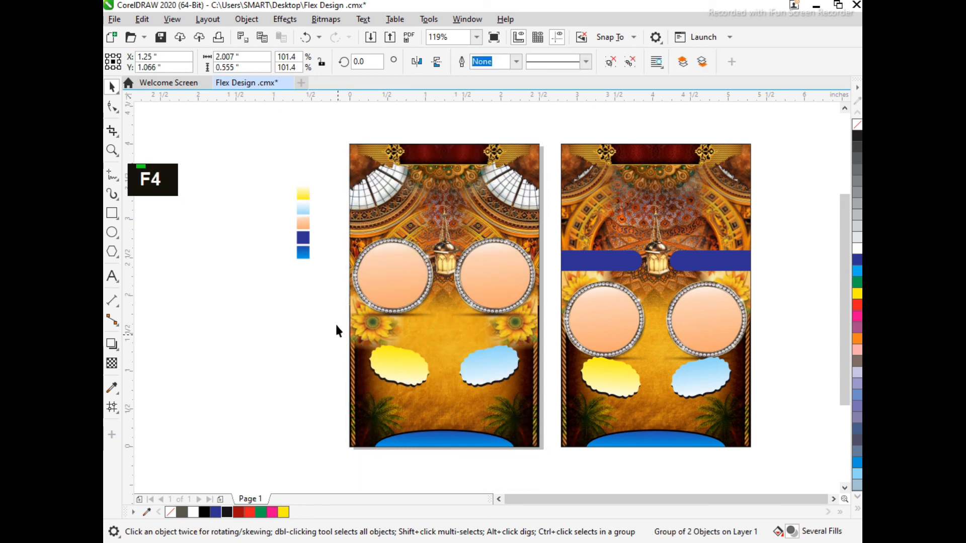
# Place a copy of the complete left layout to the right of the second banner, centred at X 6.75 and Y 2.0 inches.
pyautogui.press('F2')
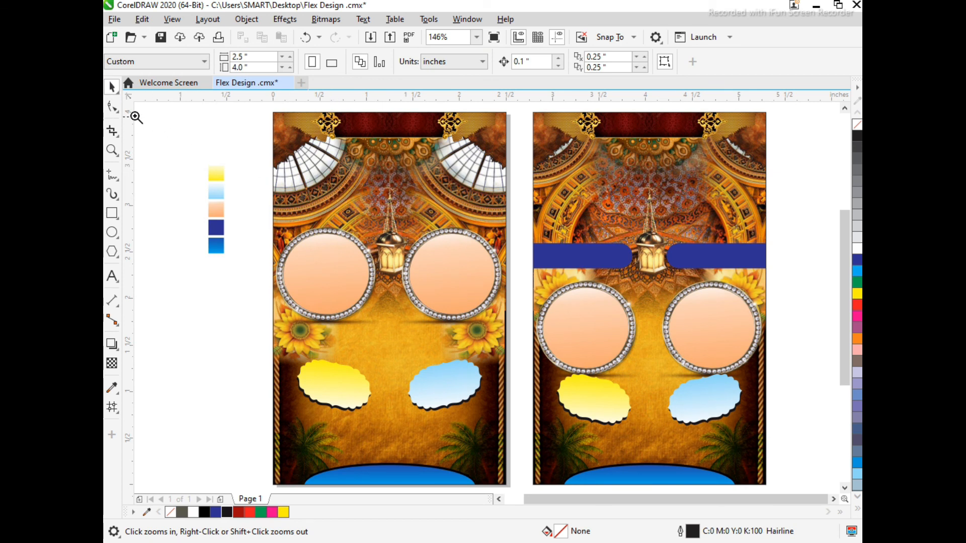
pyautogui.doubleClick(180, 133)
pyautogui.scroll(-3, 283, 187)
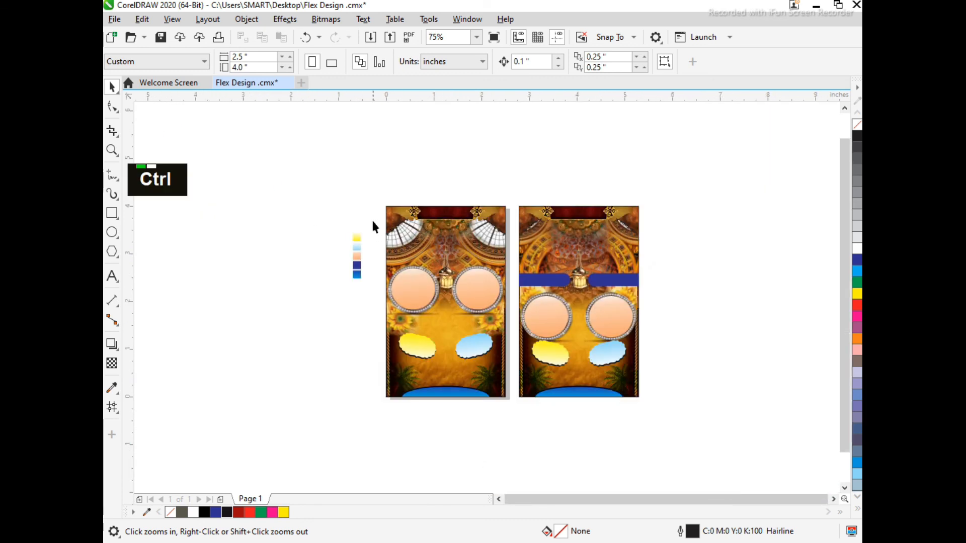
pyautogui.moveTo(615, 304); pyautogui.dragTo(711, 296)
pyautogui.rightClick(712, 297)
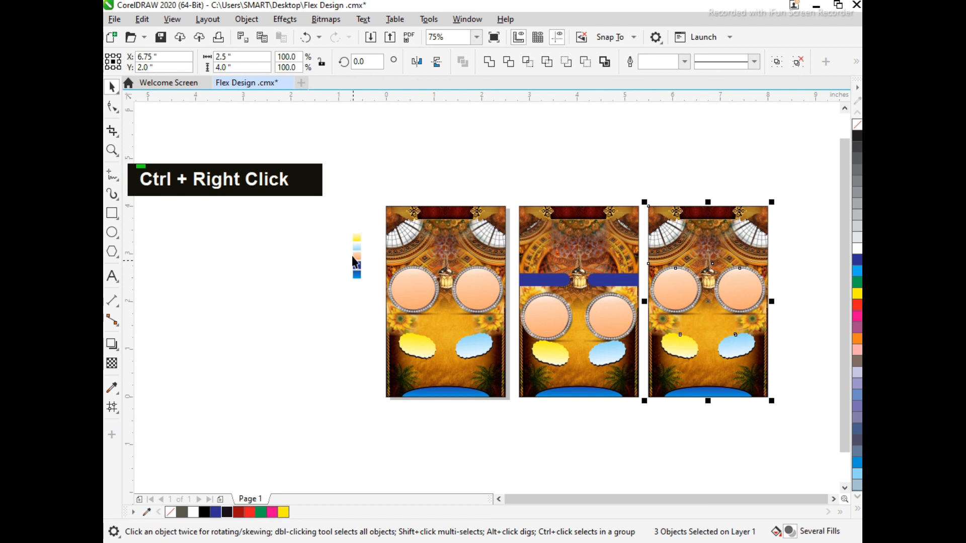
# Move the yellow and light-blue plaque group out of the first banner onto the empty area at its left.
pyautogui.press('F2')
pyautogui.press('F2')
pyautogui.moveTo(384, 194); pyautogui.dragTo(553, 433)
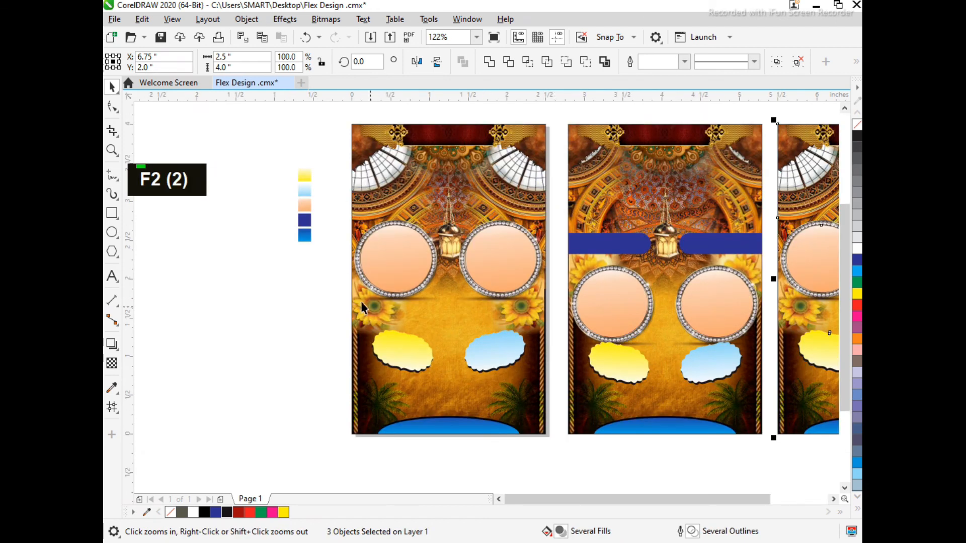
pyautogui.click(396, 337)
pyautogui.moveTo(396, 337); pyautogui.dragTo(225, 302)
# Move the first banner's jewelled circles down to its lower part, ungroup them and delete the right circle.
pyautogui.click(400, 280)
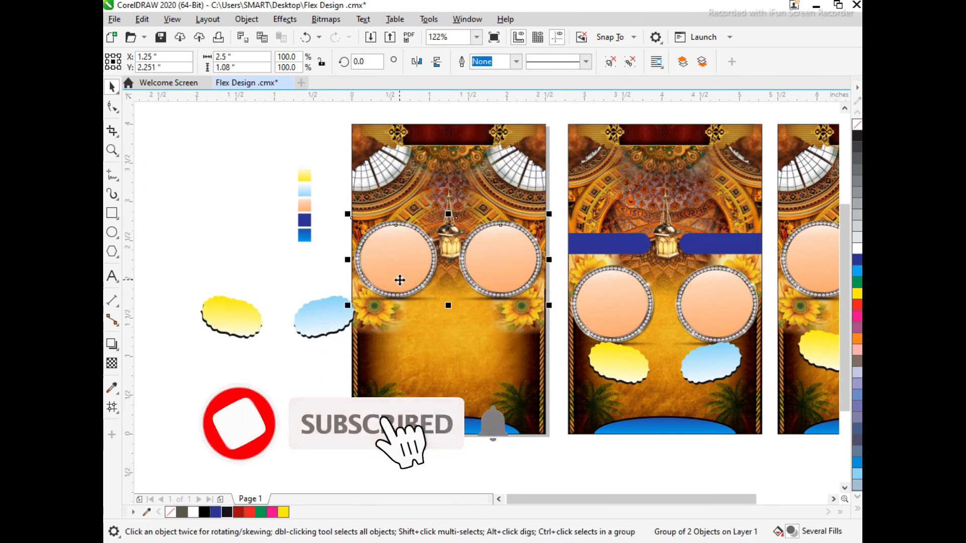
pyautogui.moveTo(403, 248); pyautogui.dragTo(429, 365)
pyautogui.hotkey('ctrl', 'u')
pyautogui.doubleClick(539, 379)
pyautogui.press('Delete')
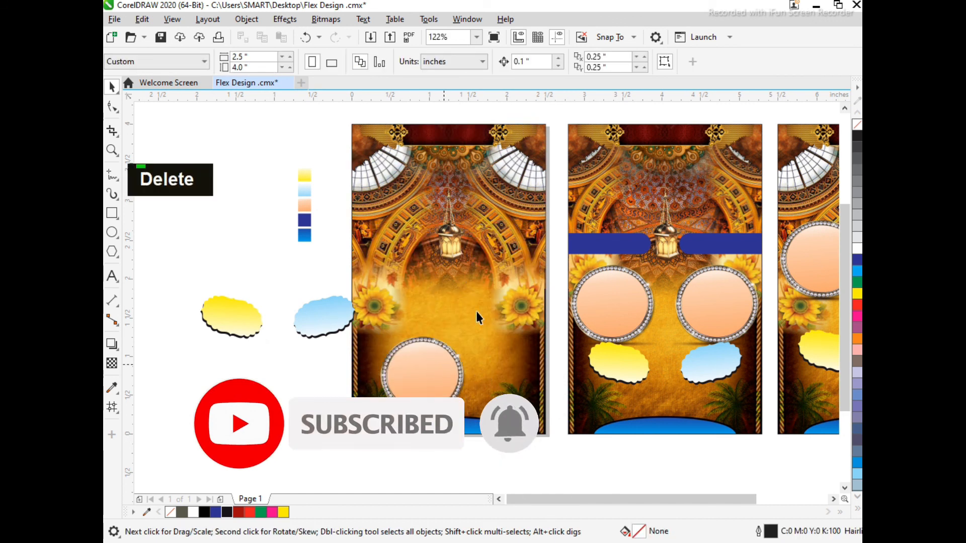
# Centre the remaining jewelled circle at X 1.25 and Y 1.085 inches and enlarge it to about 1.552 × 1.461 inches.
pyautogui.press('c')
pyautogui.press('e')
pyautogui.keyDown('shift'); pyautogui.click(464, 317); pyautogui.keyUp('shift')
pyautogui.moveTo(464, 317); pyautogui.dragTo(463, 380)
pyautogui.moveTo(496, 296); pyautogui.dragTo(517, 278)
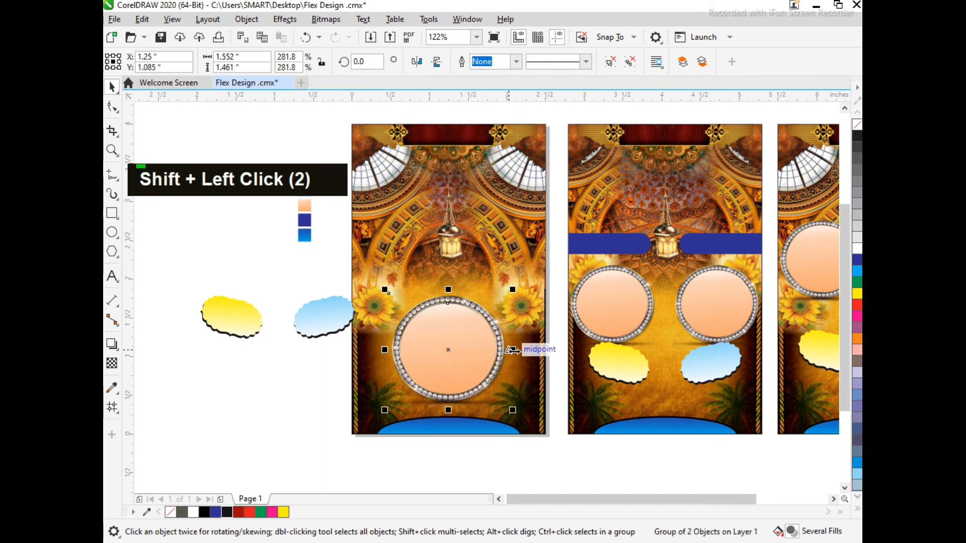
# Stretch the large jewelled circle horizontally into a wide oval and nudge it down slightly above the blue base.
pyautogui.moveTo(512, 350); pyautogui.dragTo(527, 350)
pyautogui.moveTo(522, 286); pyautogui.dragTo(521, 292)
pyautogui.moveTo(485, 323); pyautogui.dragTo(484, 328)
# Bring the plaques back onto the first banner beside the lamp, spread them to its side edges and regroup them at Y 2.302 inches.
pyautogui.keyDown('shift'); pyautogui.click(308, 318); pyautogui.keyUp('shift')
pyautogui.moveTo(309, 318); pyautogui.dragTo(457, 259)
pyautogui.hotkey('ctrl', 'u')
pyautogui.hotkey('ctrl', 'g')
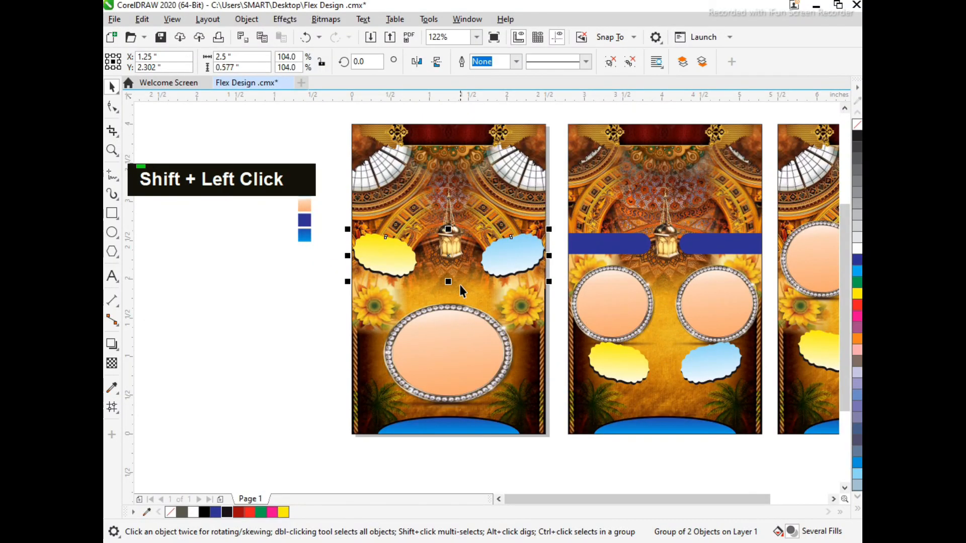
pyautogui.press('F4')
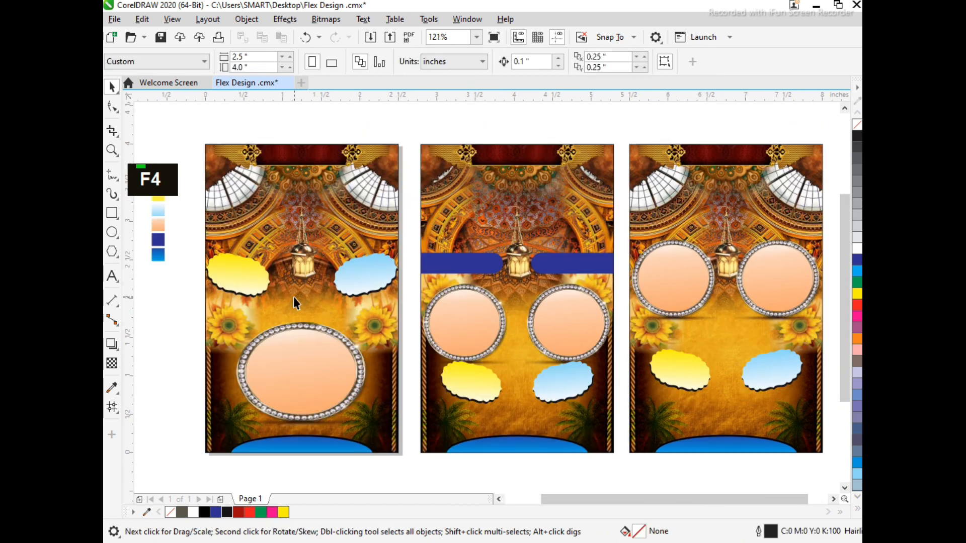